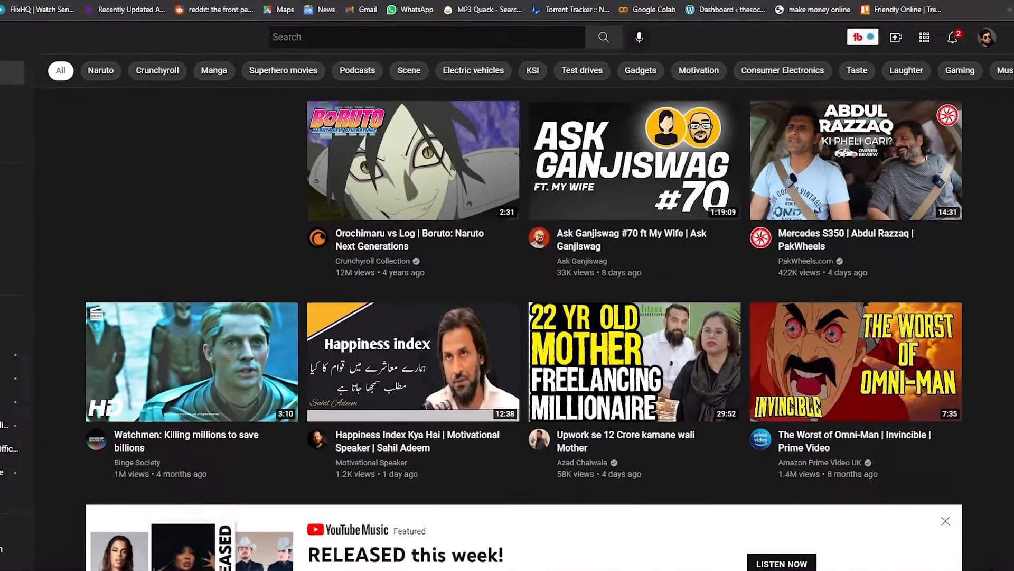
Step: Look through the recommended videos on the YouTube home feed
scroll(961, 292, "down", 8)
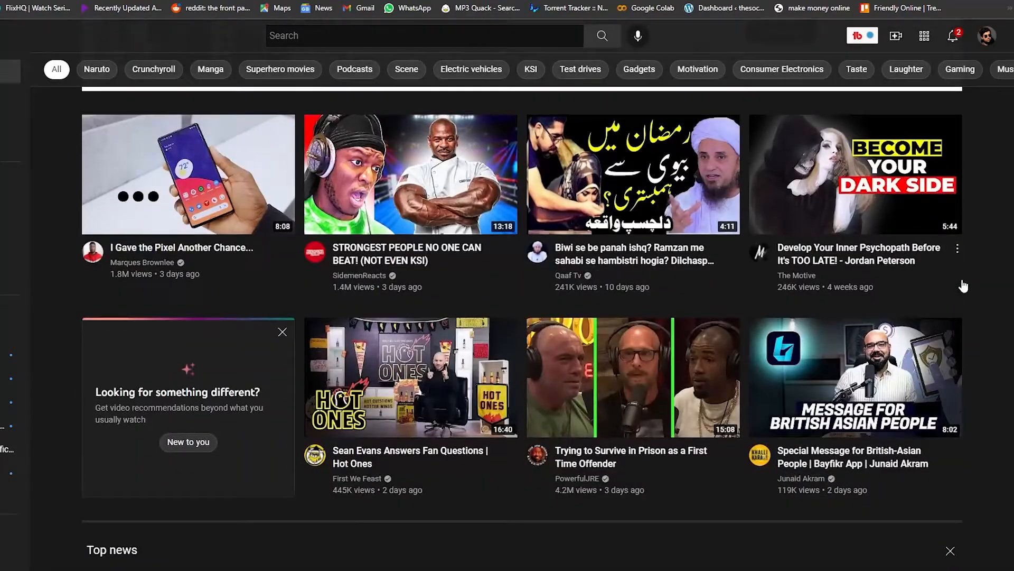
scroll(963, 286, "down", 2)
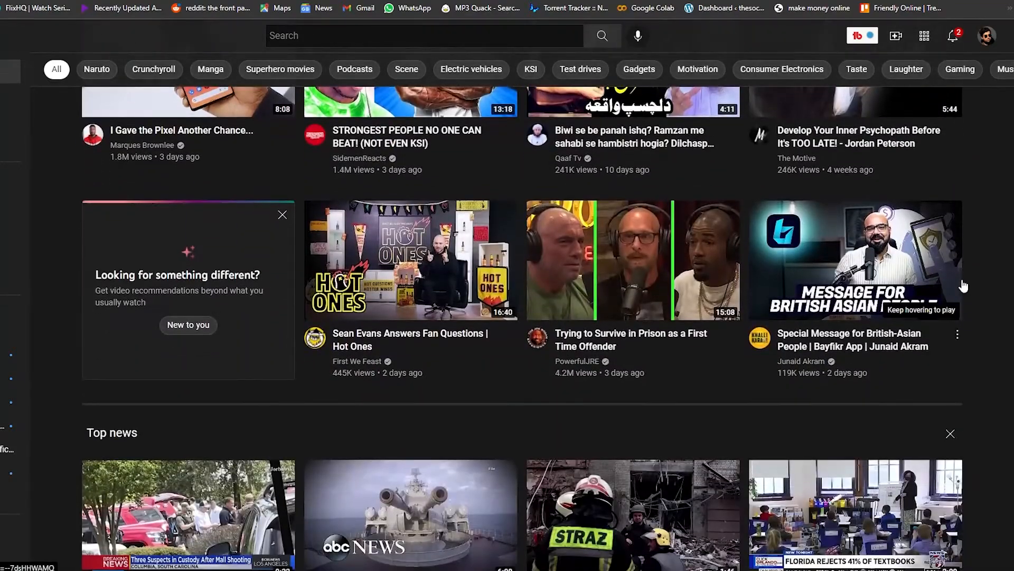
scroll(963, 286, "down", 5)
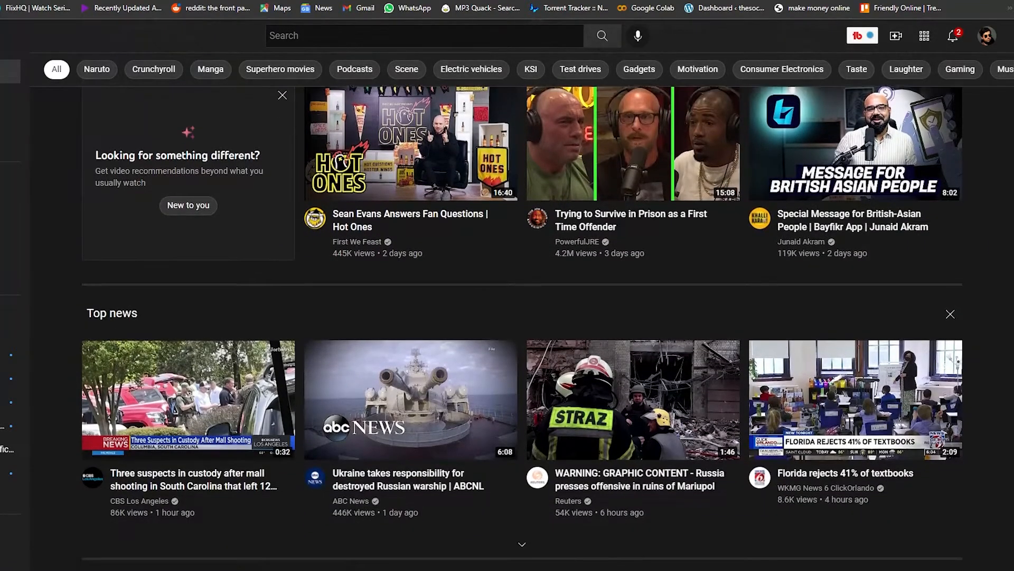
scroll(522, 337, "down", 4)
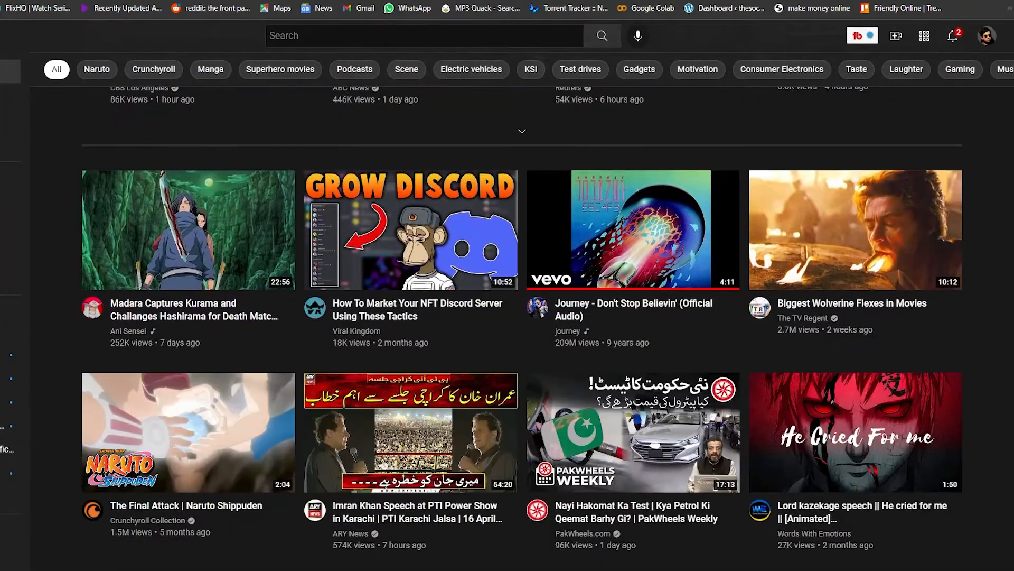
scroll(522, 328, "down", 7)
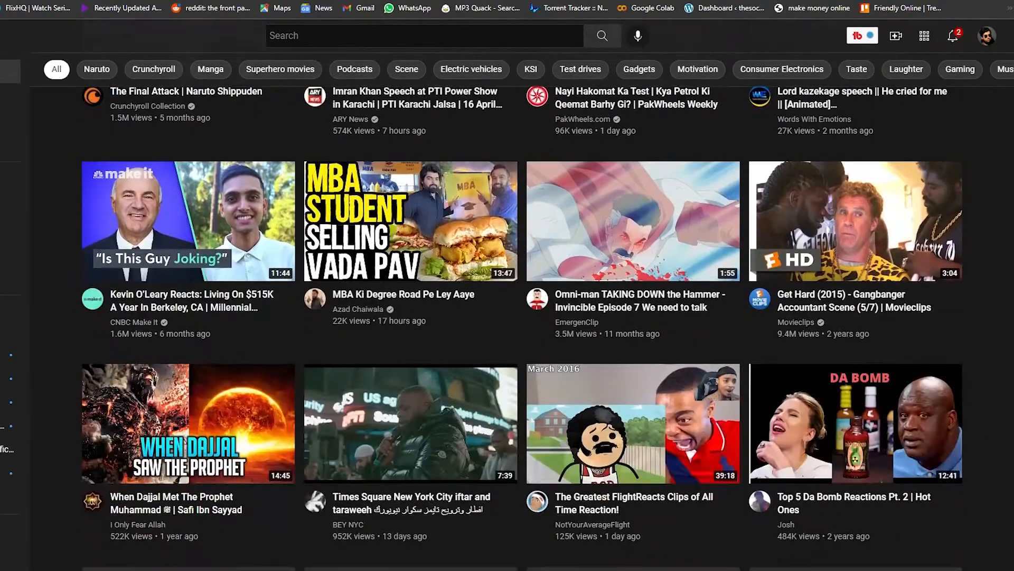
scroll(522, 328, "down", 2)
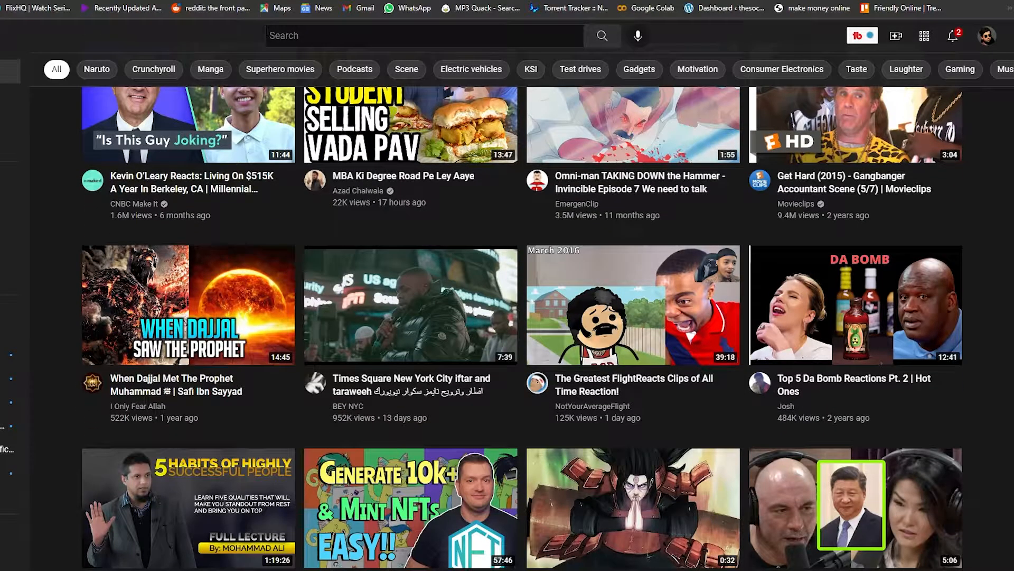
scroll(520, 328, "down", 2)
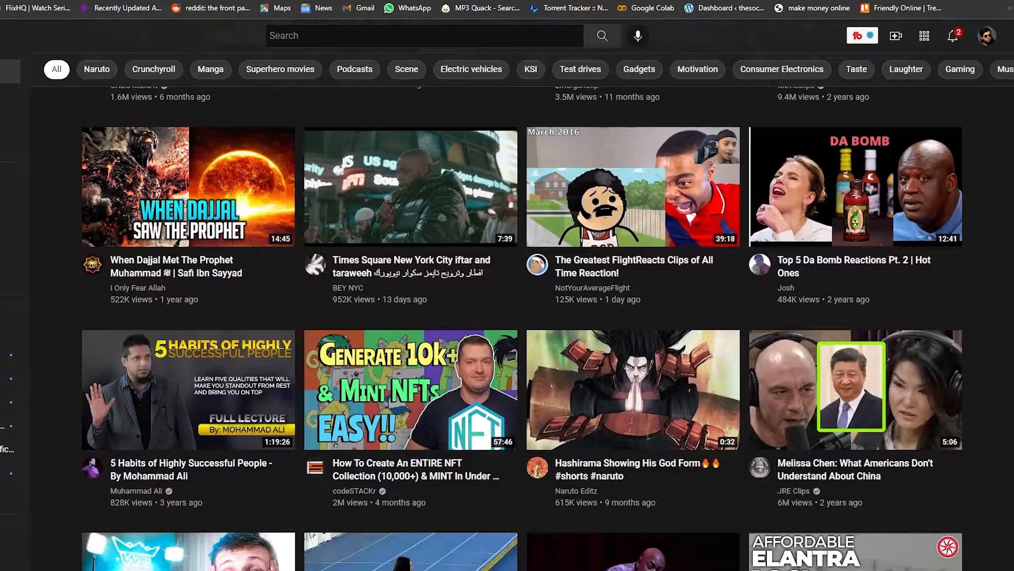
scroll(522, 327, "down", 10)
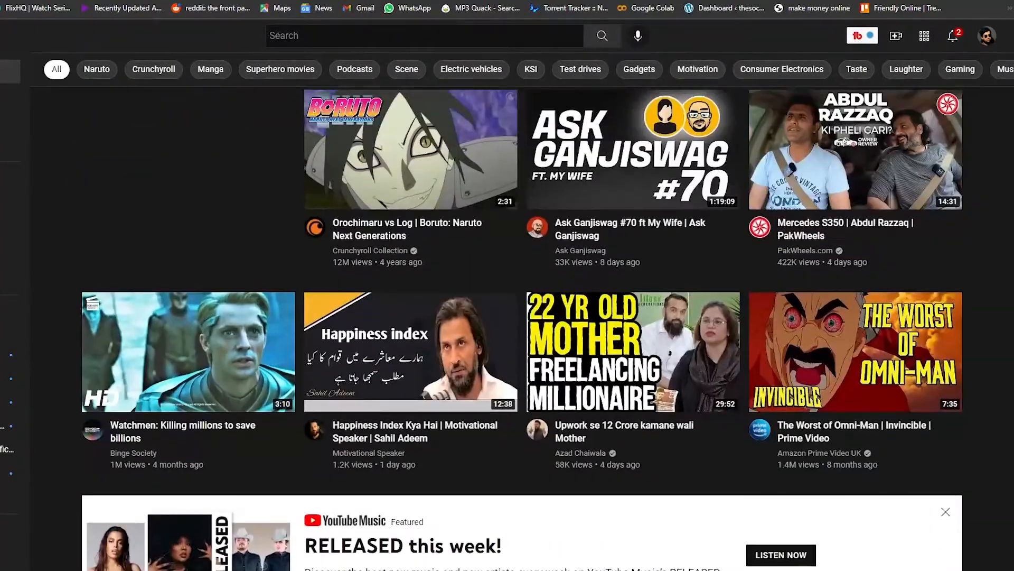
Step: Search YouTube for "gamer" and look through the resulting videos and channels
left_click(462, 33)
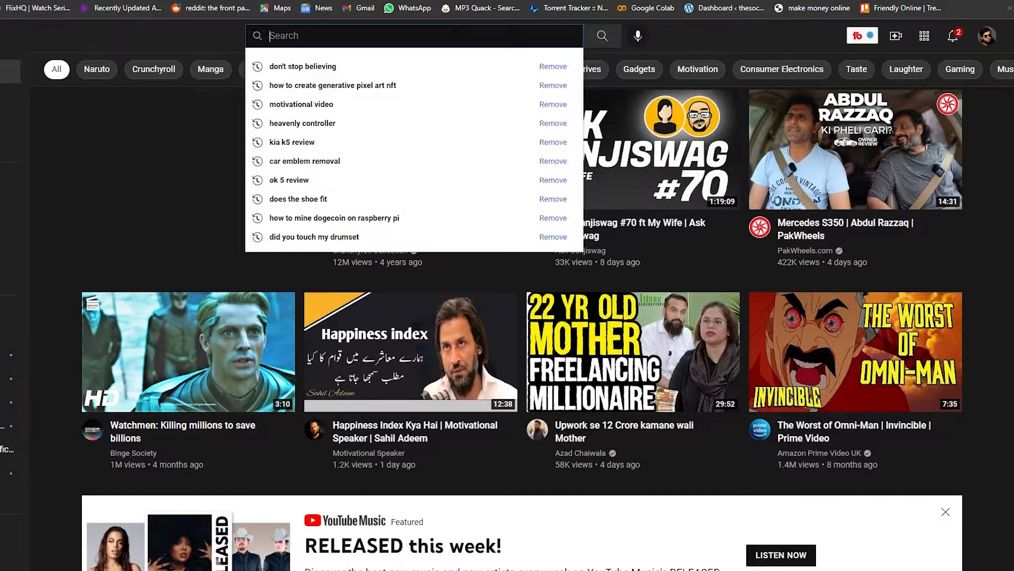
type("gamer")
key("Return")
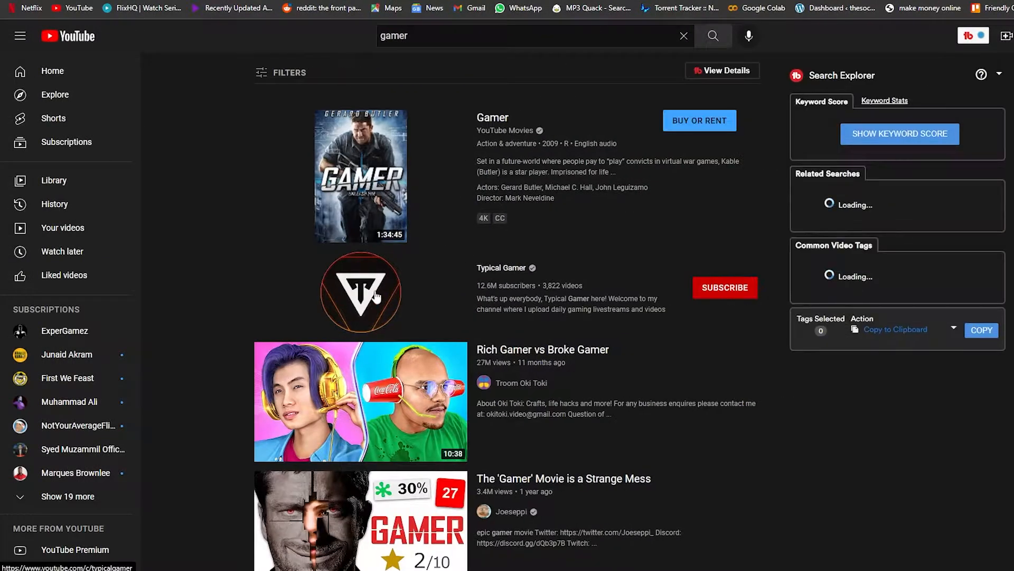
scroll(371, 299, "down", 7)
scroll(486, 351, "up", 3)
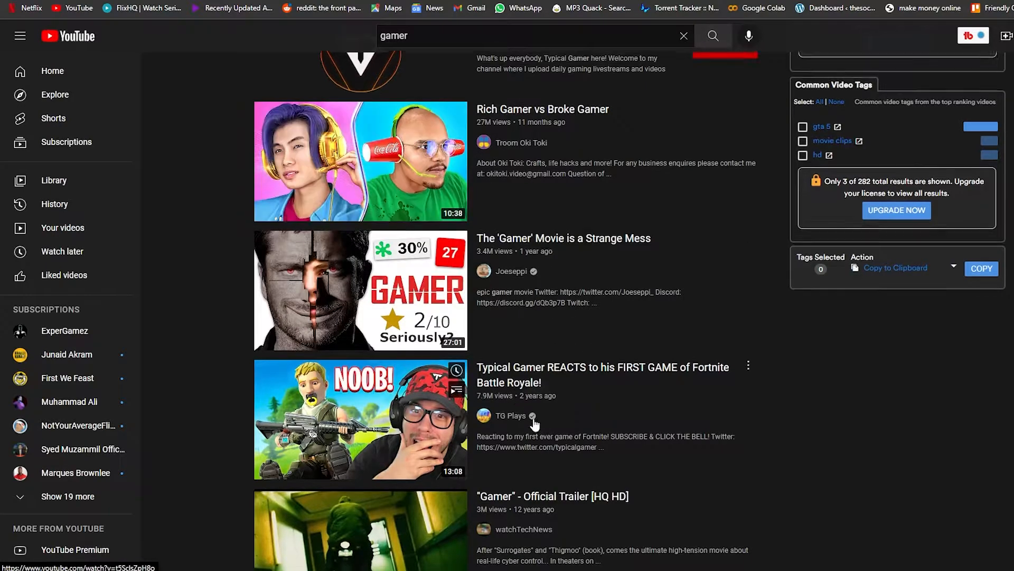
scroll(478, 415, "down", 12)
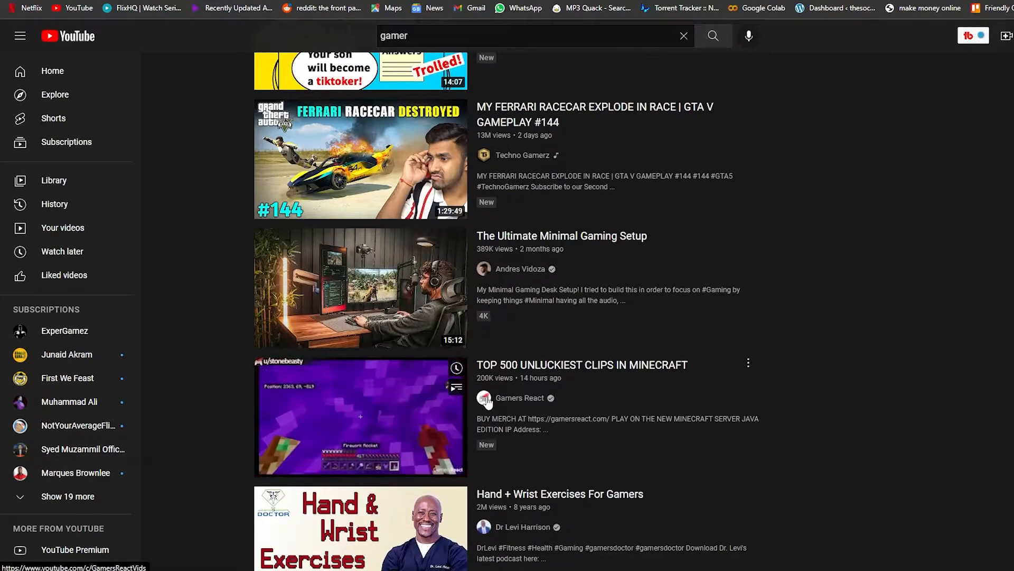
scroll(489, 401, "down", 10)
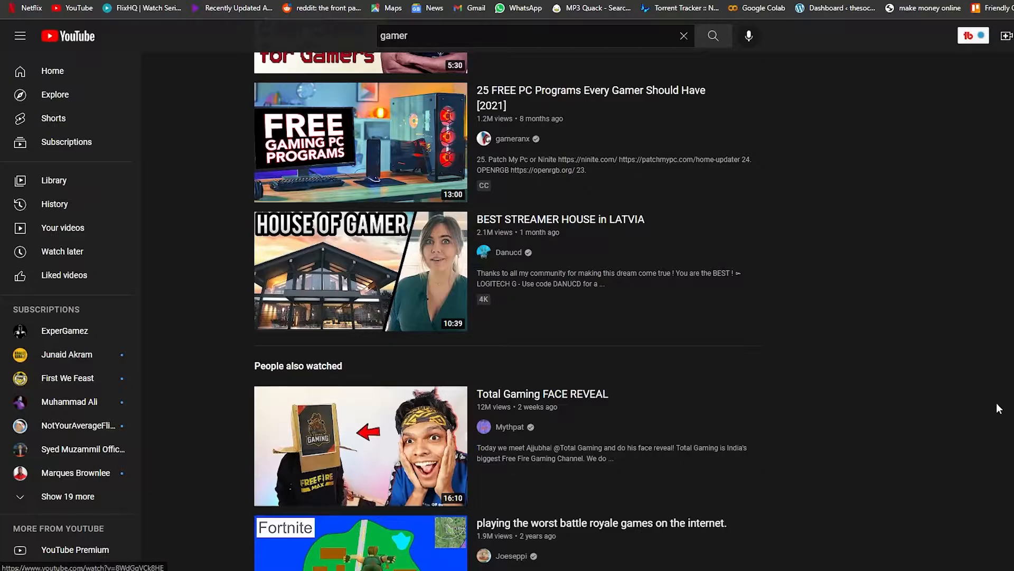
Step: Open the Pixlr E advanced photo editor from the Google results for Pixlr and dismiss the What's new announcement
key("alt+Left")
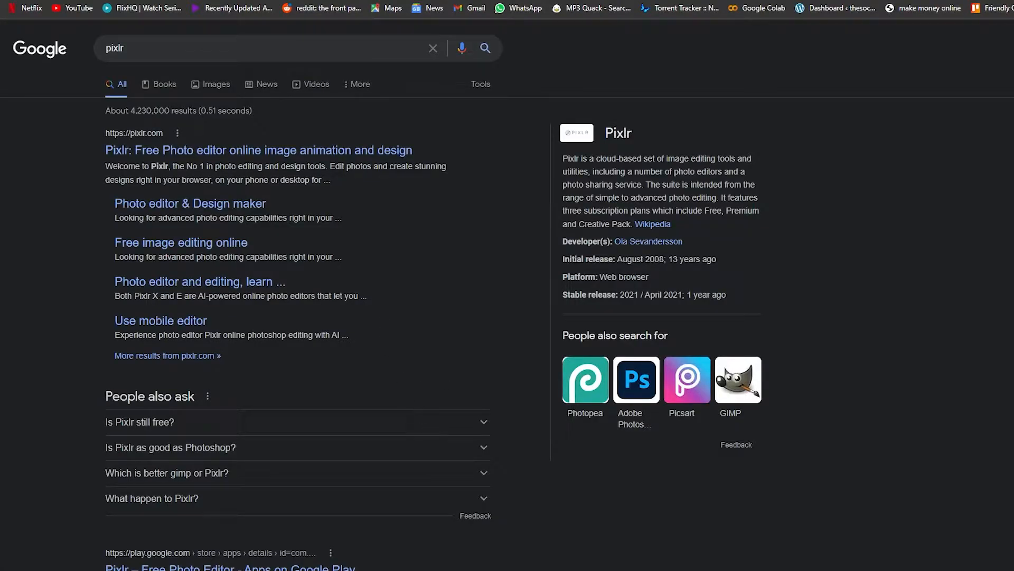
left_click(202, 157)
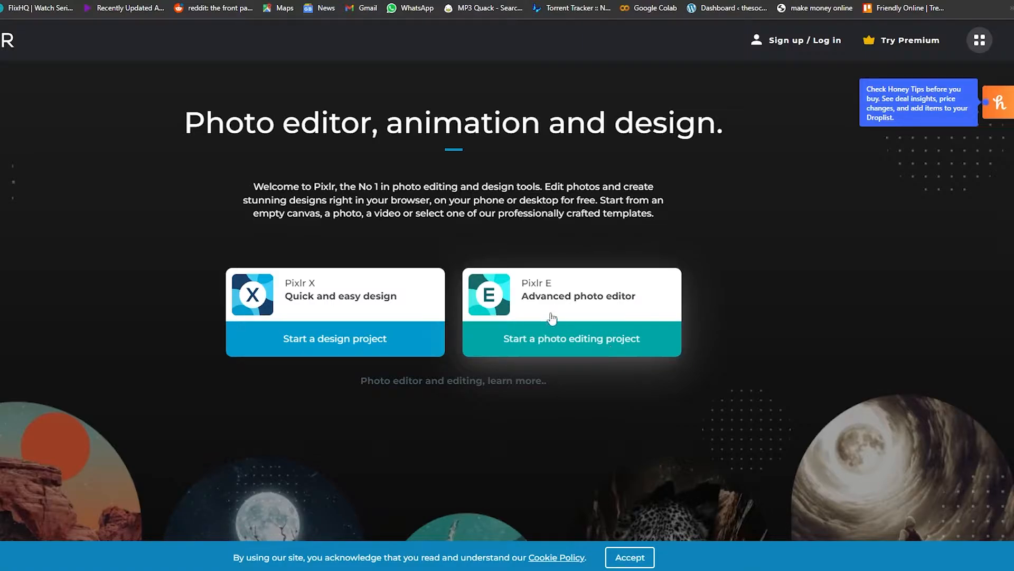
left_click(594, 339)
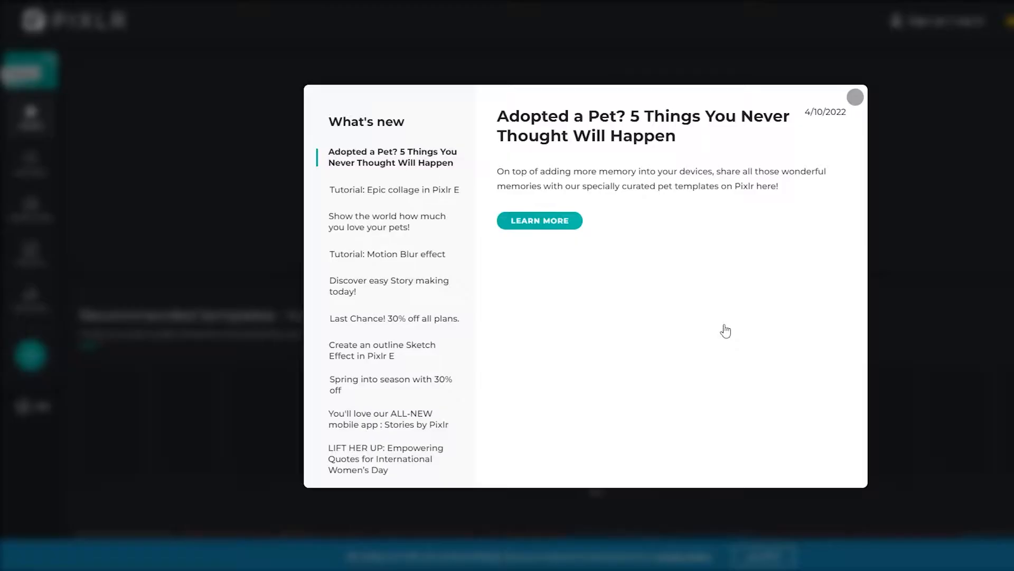
left_click(856, 97)
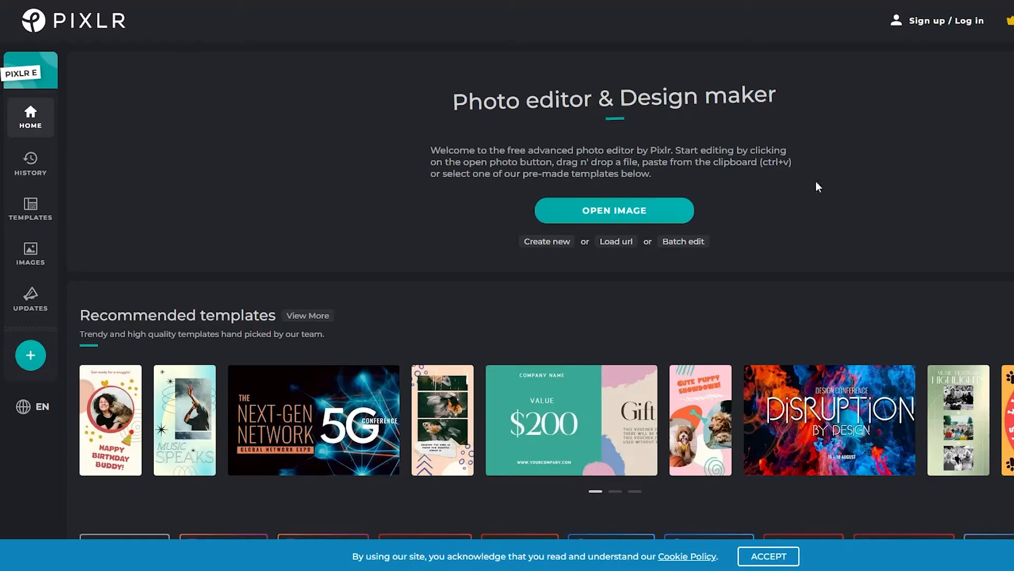
Step: View the template gallery and the stock image search, dismissing the What's new announcement, and return to the home page
left_click(31, 210)
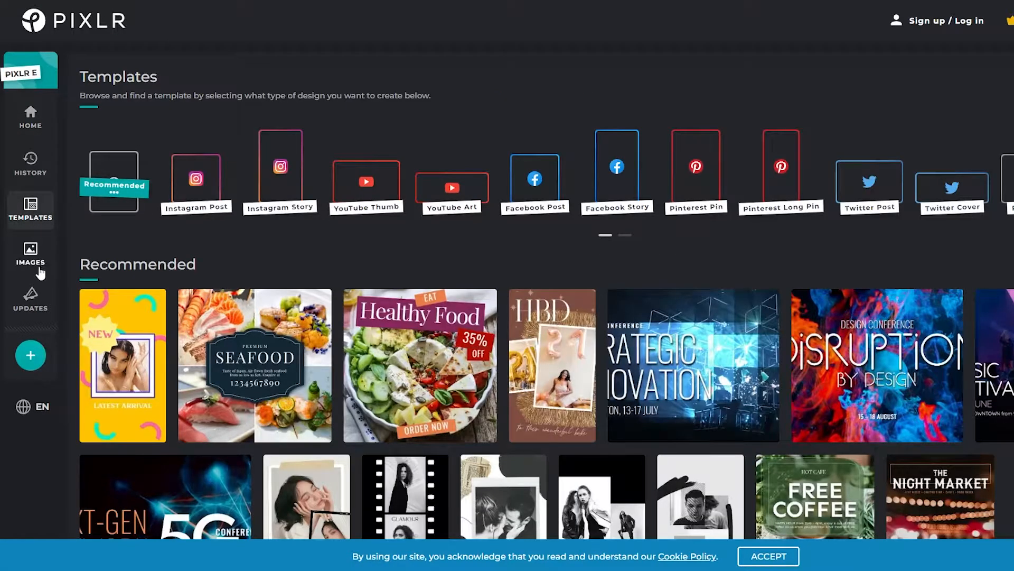
left_click(38, 263)
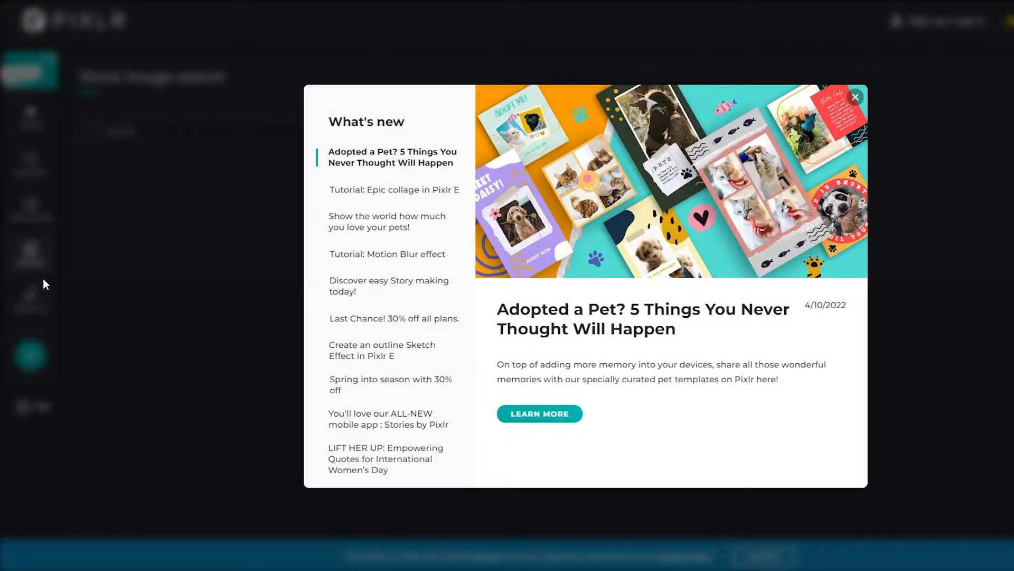
left_click(856, 97)
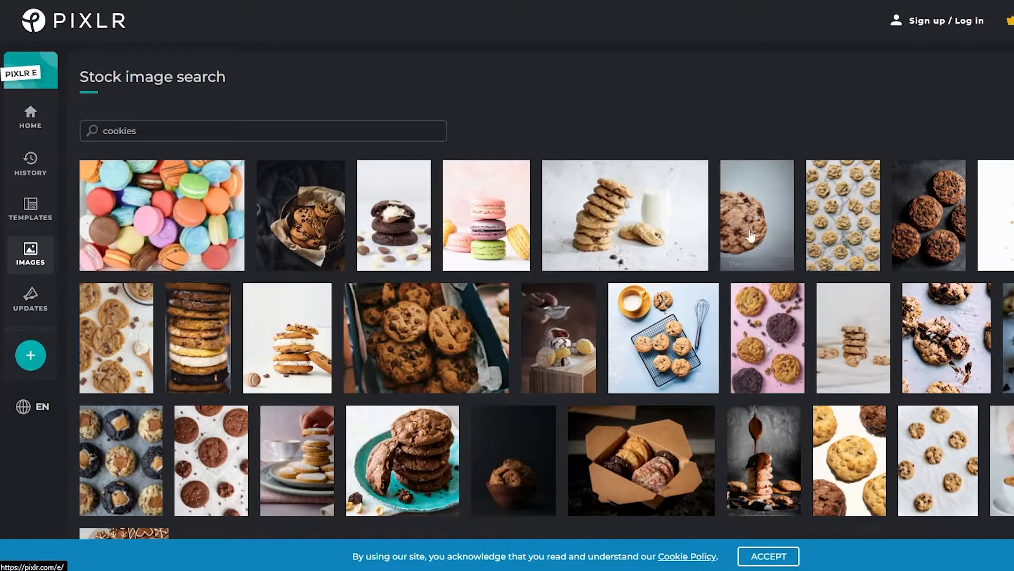
left_click(30, 117)
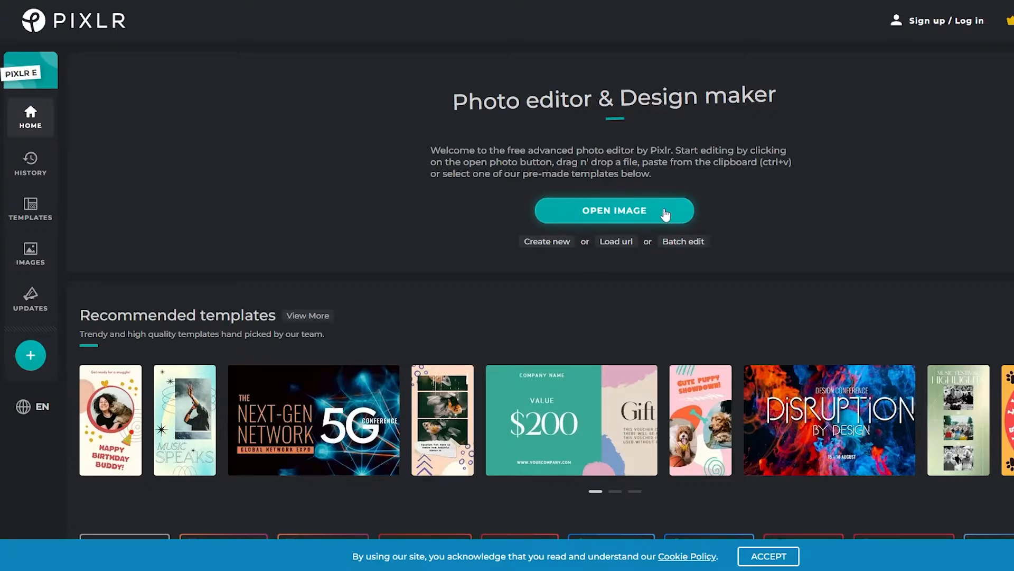
Step: Browse the YouTube Art category of the template gallery and return to the home page
left_click(33, 214)
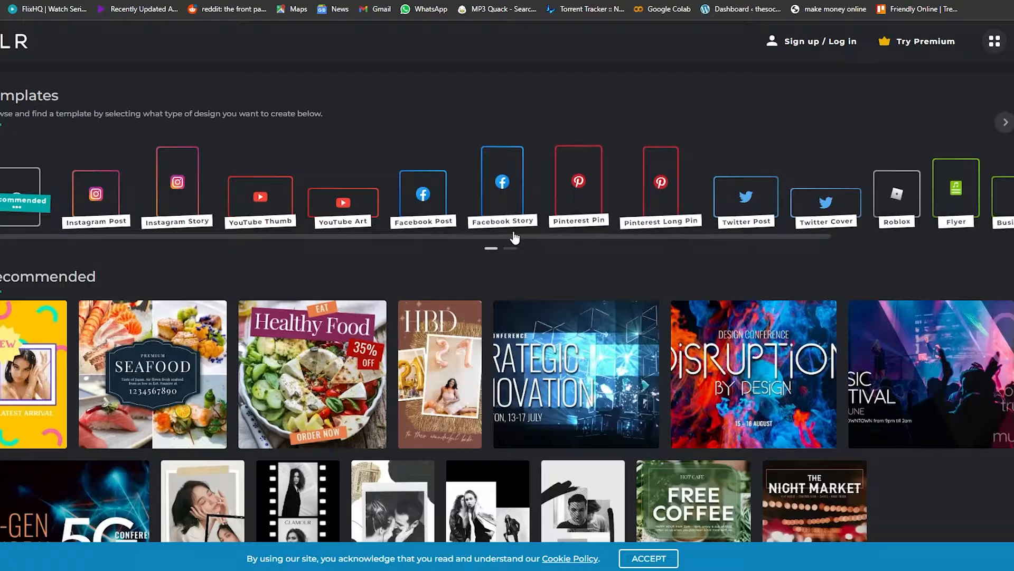
left_click_drag(253, 236, 217, 235)
left_click(360, 225)
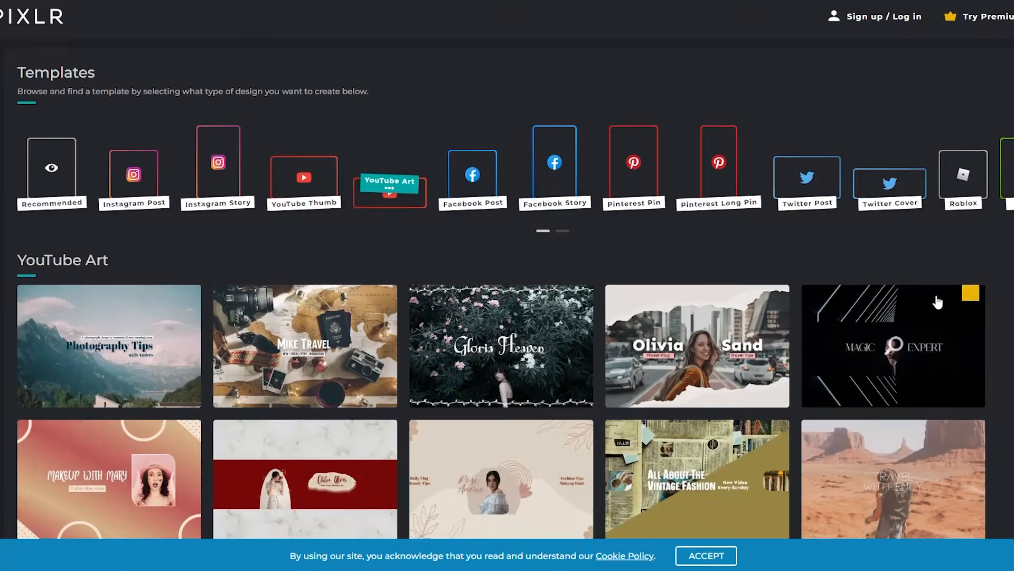
scroll(938, 302, "down", 5)
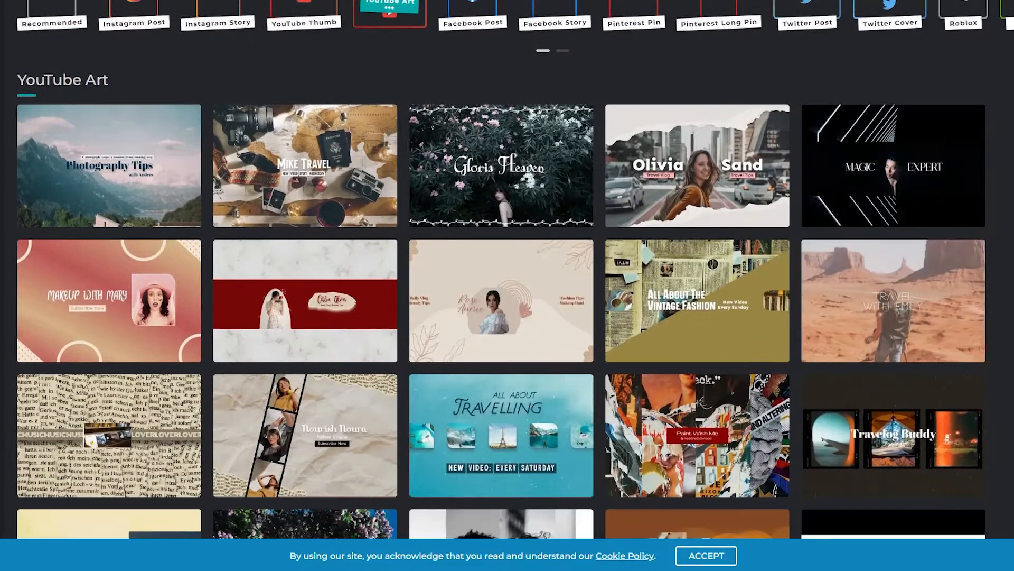
scroll(938, 302, "up", 4)
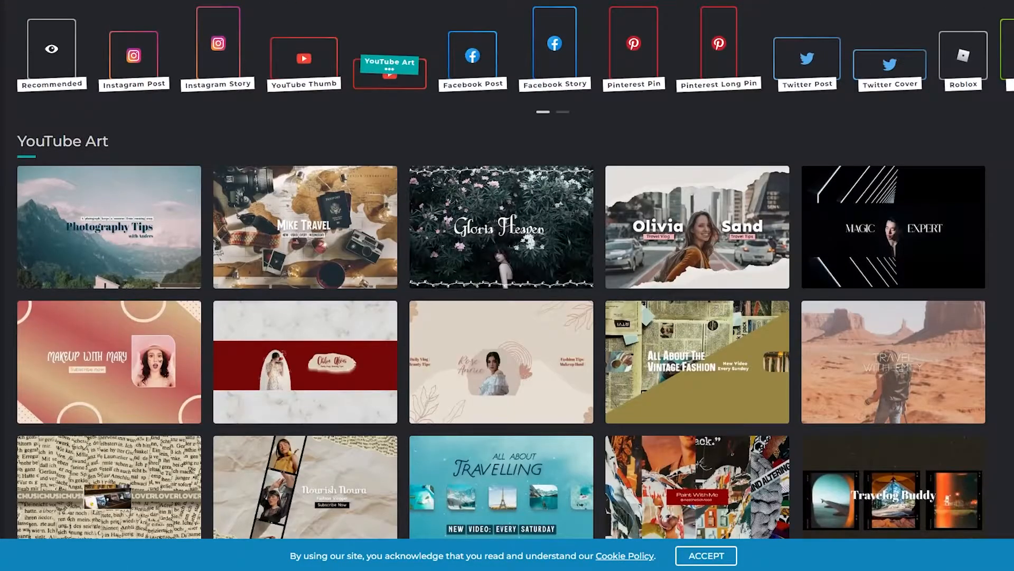
scroll(502, 270, "down", 12)
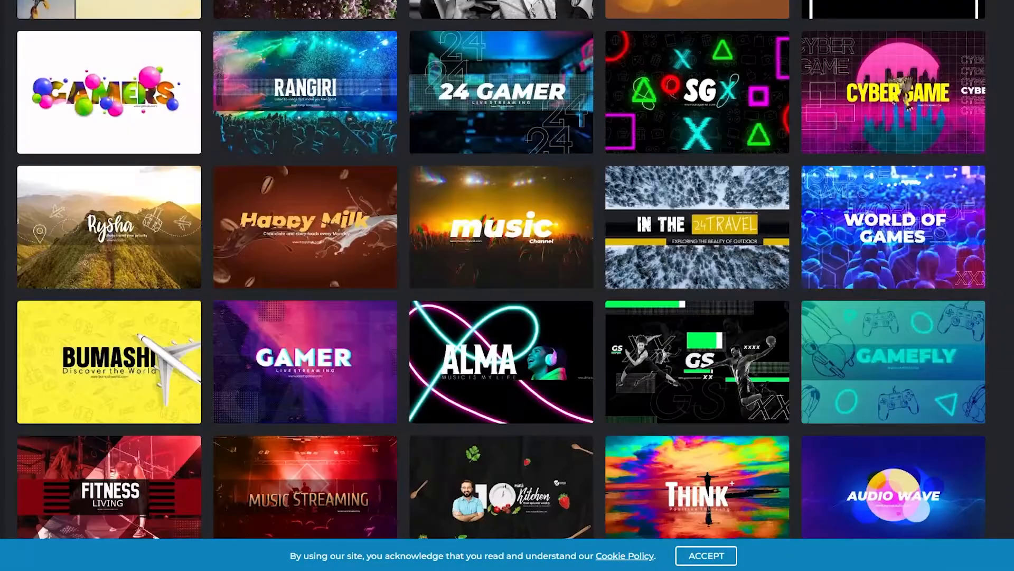
scroll(502, 269, "down", 6)
scroll(502, 269, "up", 5)
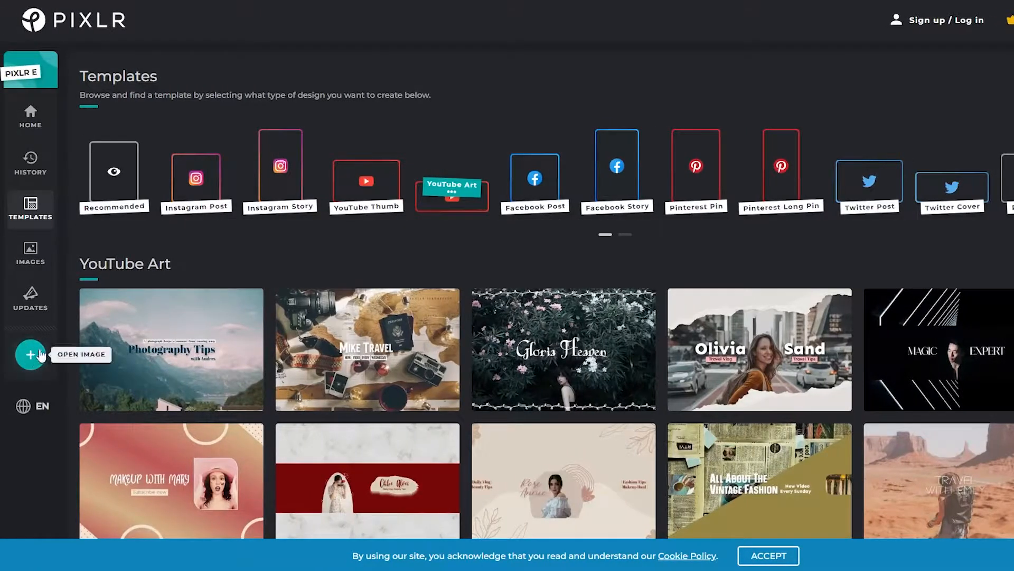
left_click(30, 116)
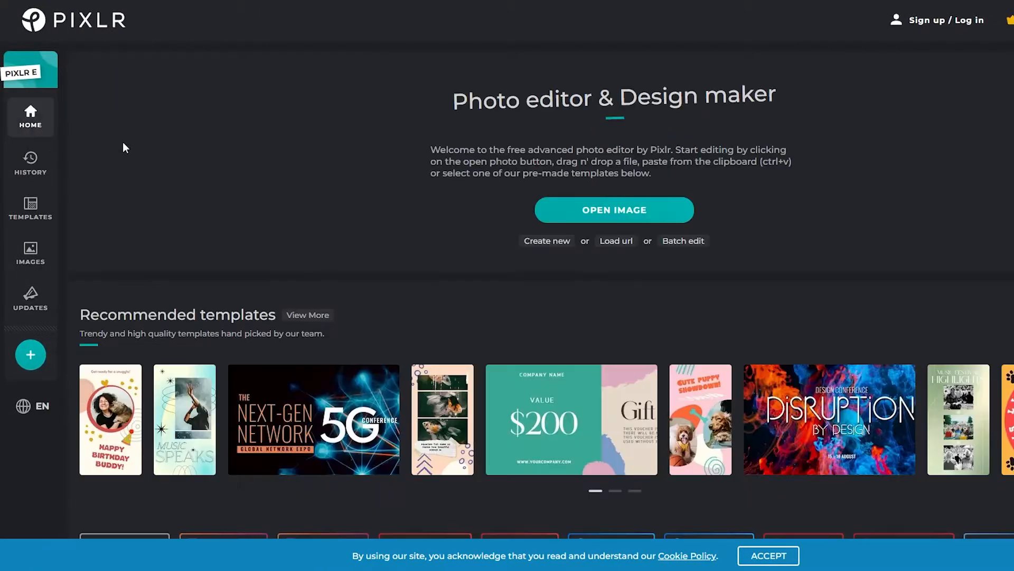
Step: Start a new blank design and set its canvas to 800 px wide and 800 px high
left_click(639, 213)
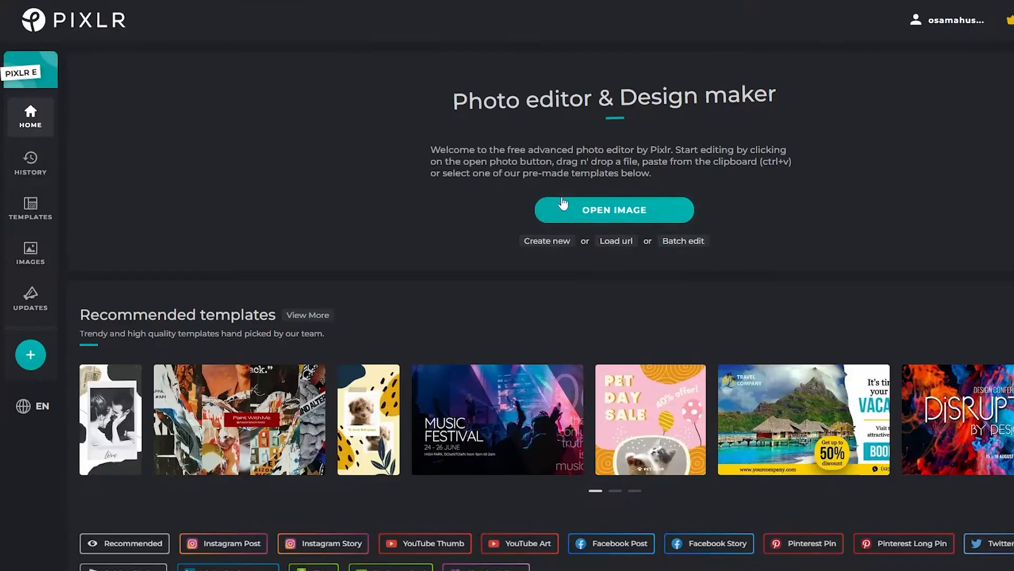
left_click(554, 242)
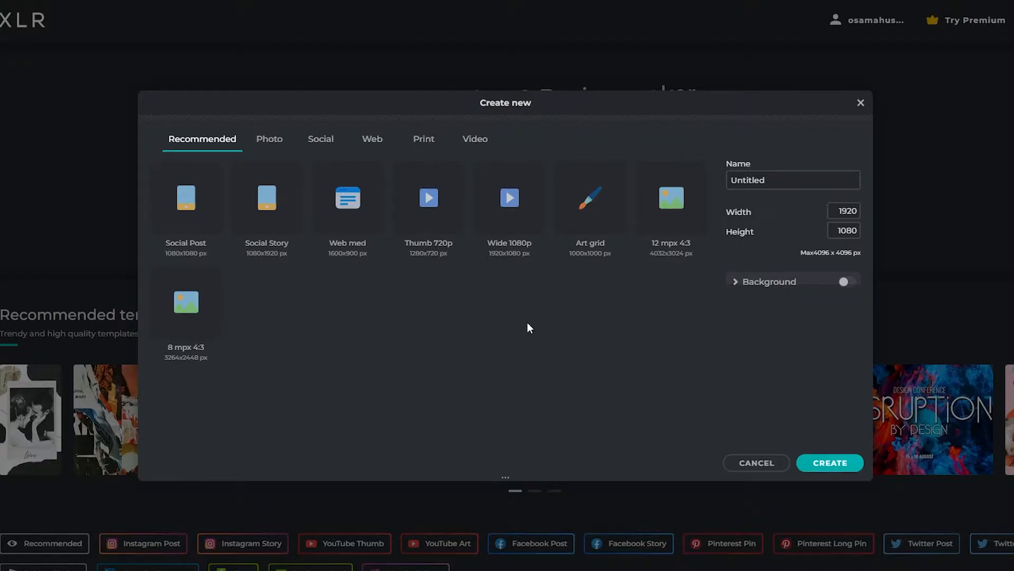
left_click(847, 230)
double_click(840, 230)
type("8")
left_click(854, 215)
double_click(853, 215)
type("8")
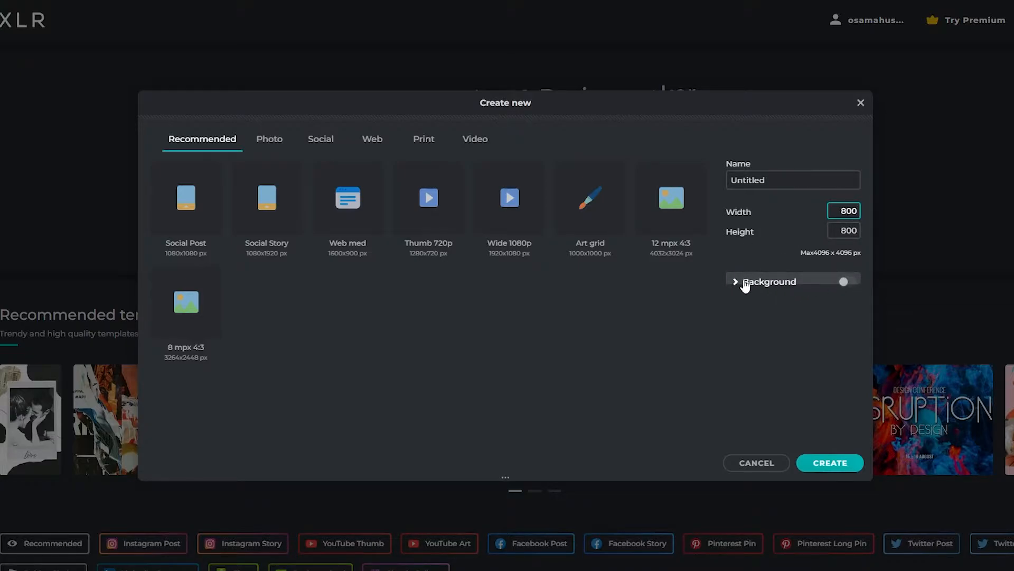
Step: Name the new design "Youtube Logo" and create it with a transparent background
left_click(736, 283)
left_click(738, 285)
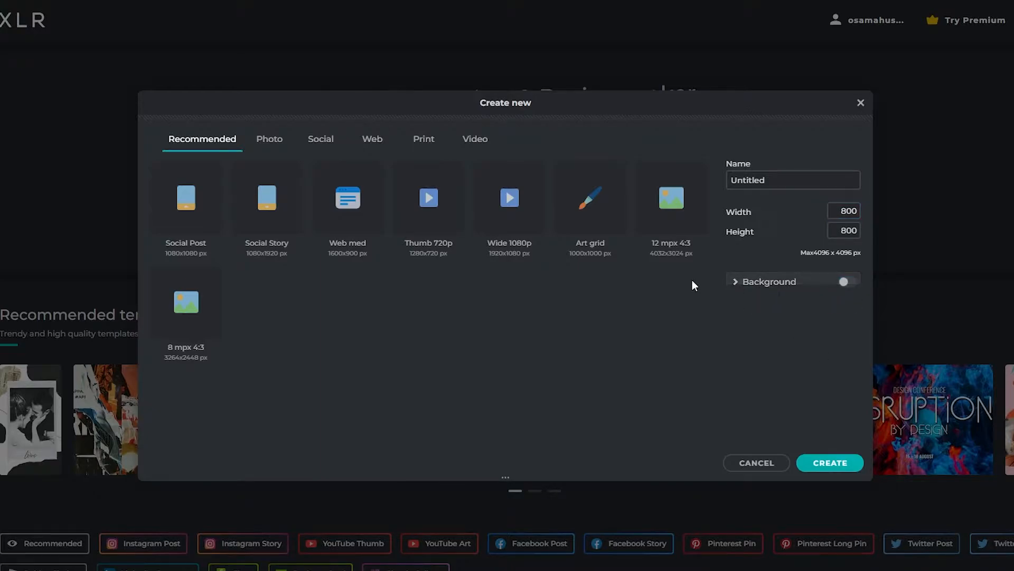
left_click(845, 282)
left_click(756, 188)
double_click(755, 188)
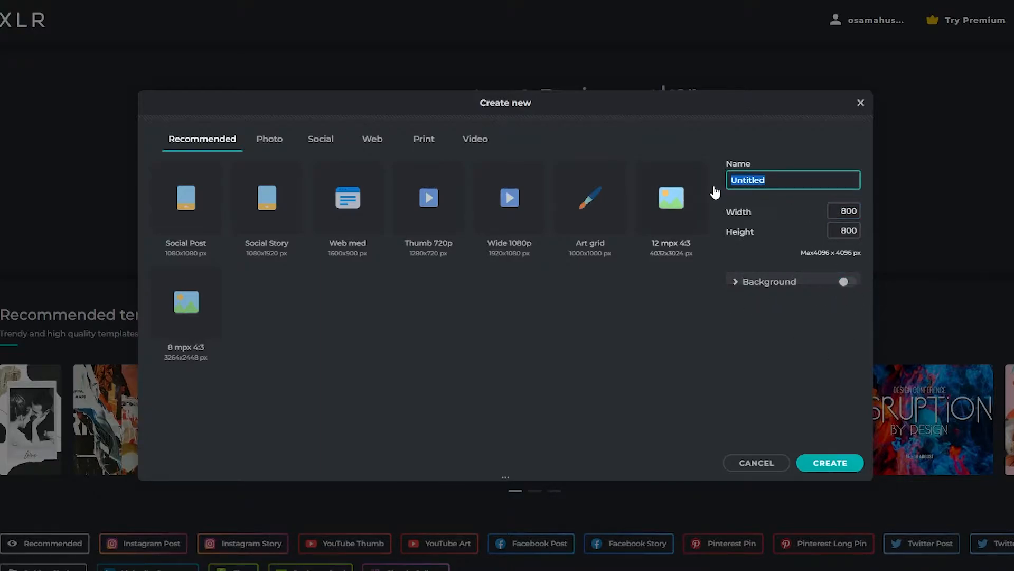
type("Youtube Logo")
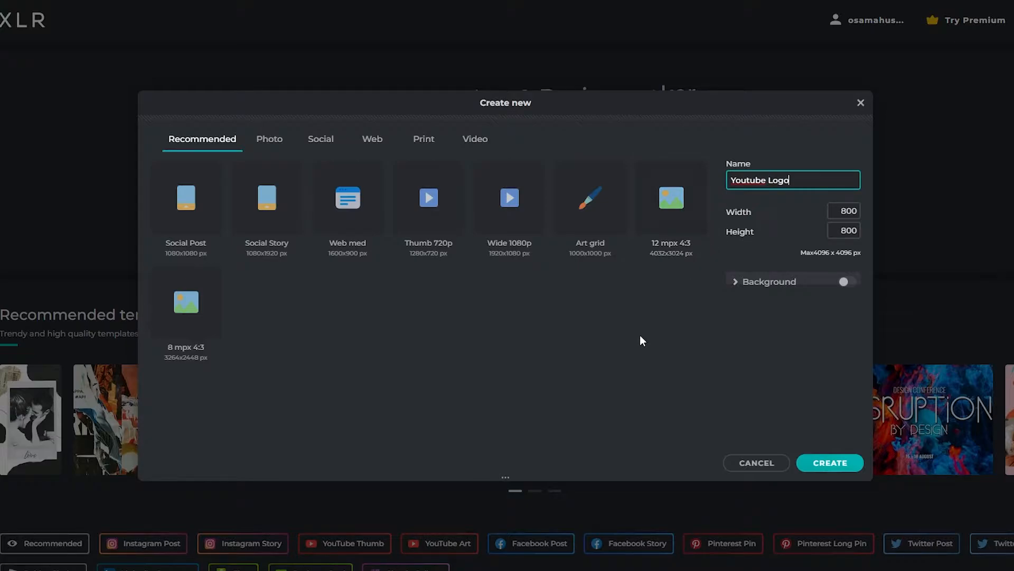
left_click(828, 463)
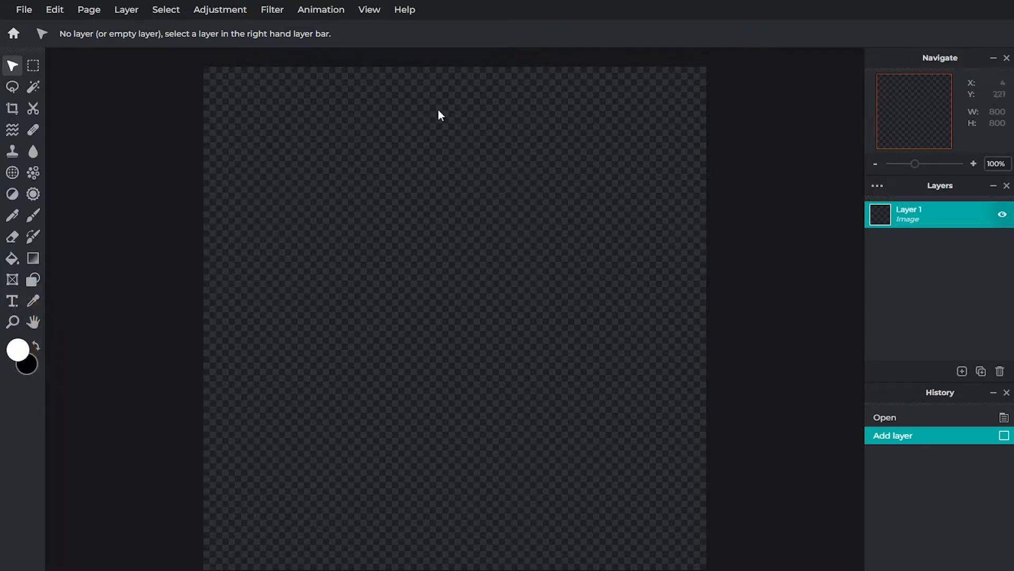
Step: Add a new text layer to the canvas and replace its placeholder text with the letter "R"
left_click(11, 301)
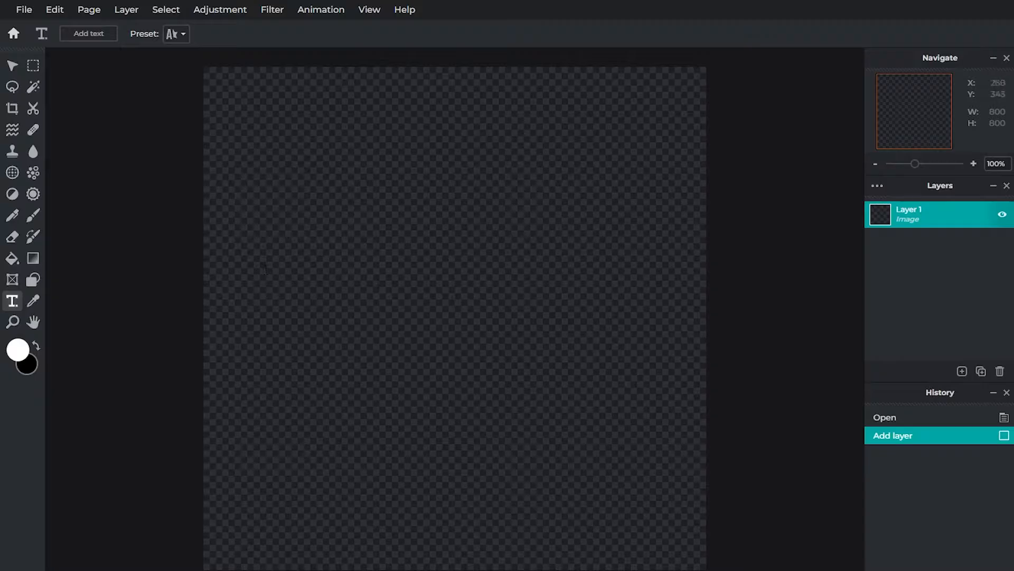
left_click(265, 270)
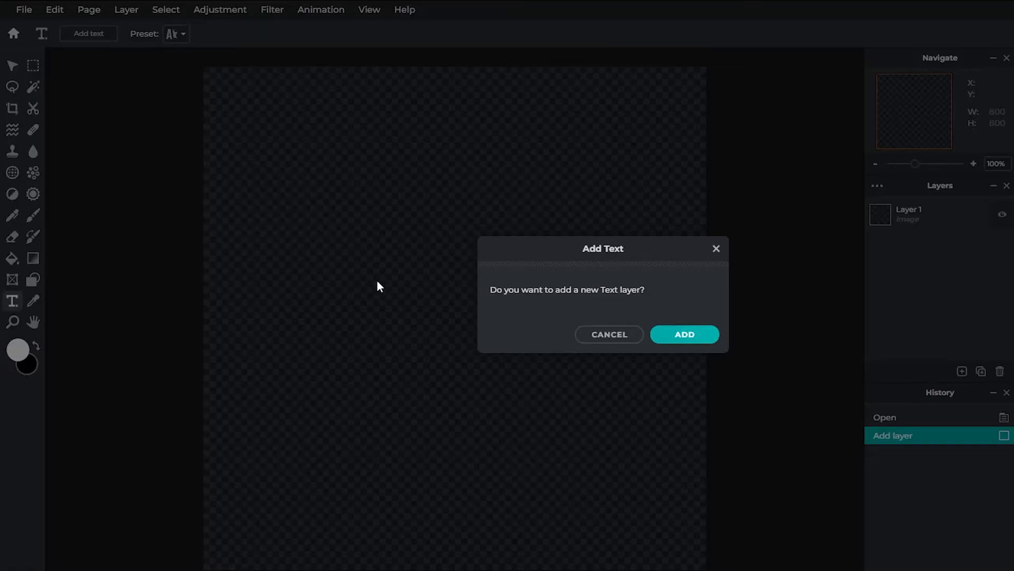
left_click(684, 344)
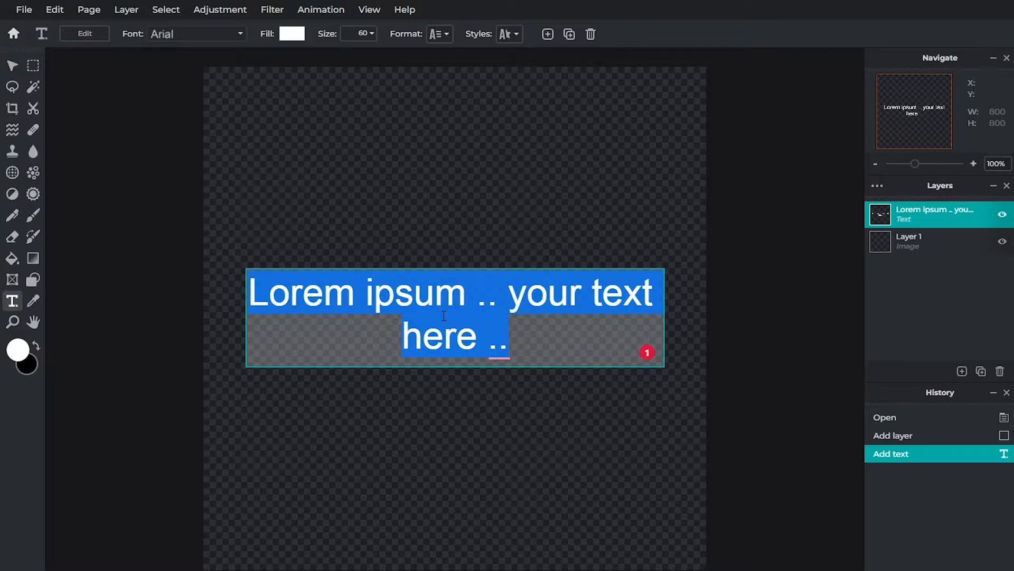
type("R")
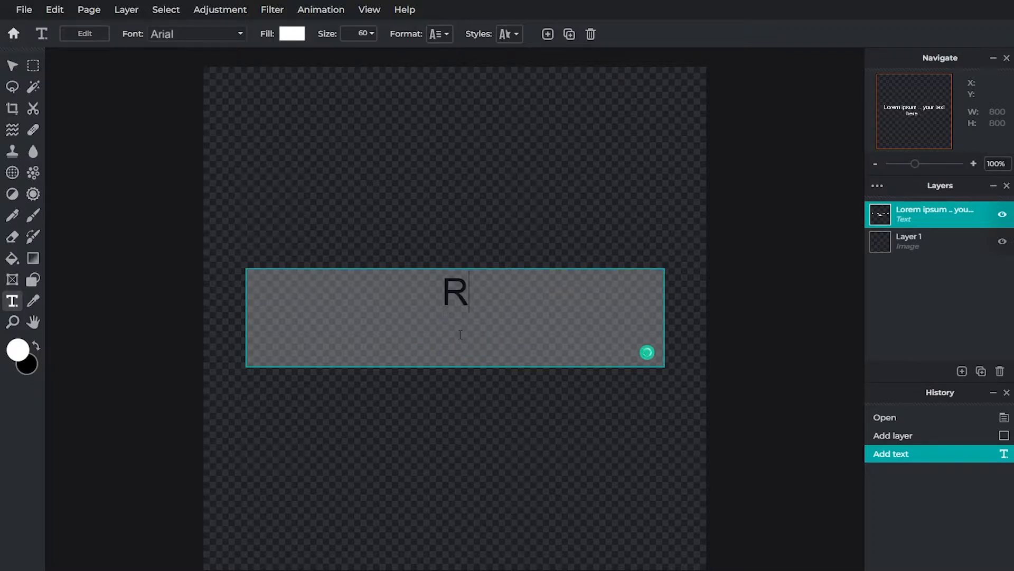
Step: Set the letter R's text size to 400 and move it up towards the middle of the canvas
left_click(430, 37)
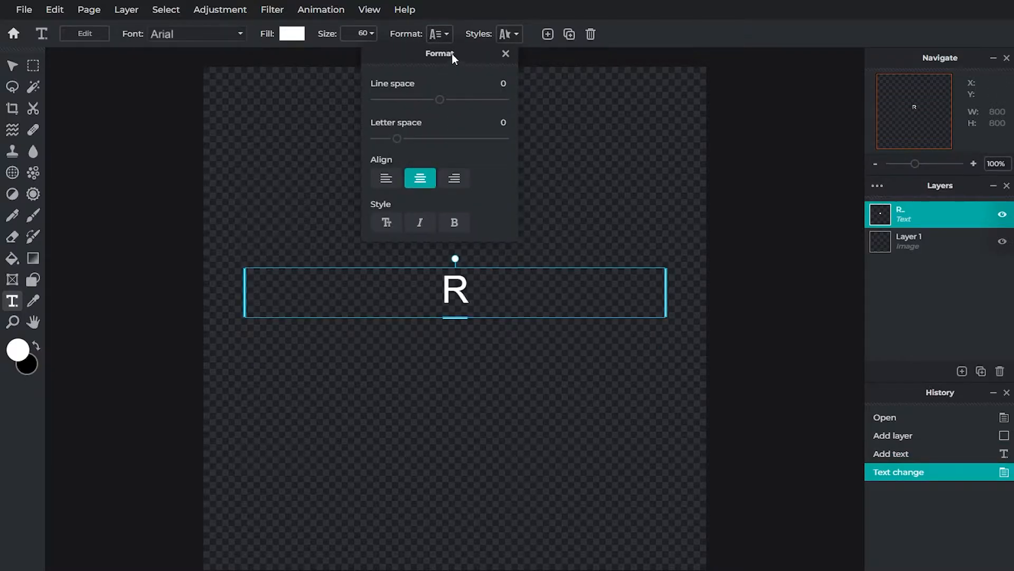
left_click(517, 35)
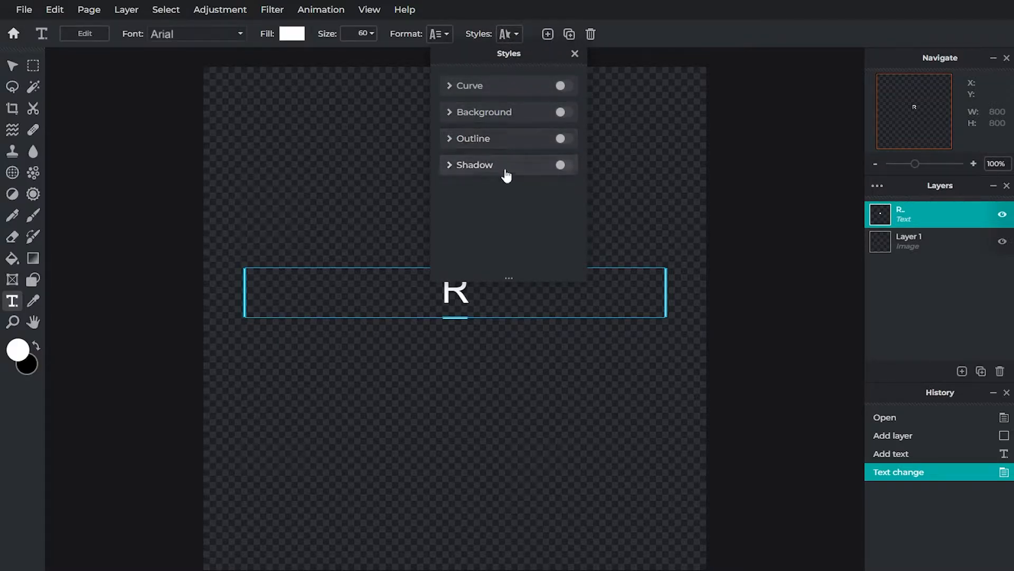
left_click(360, 34)
left_click(372, 33)
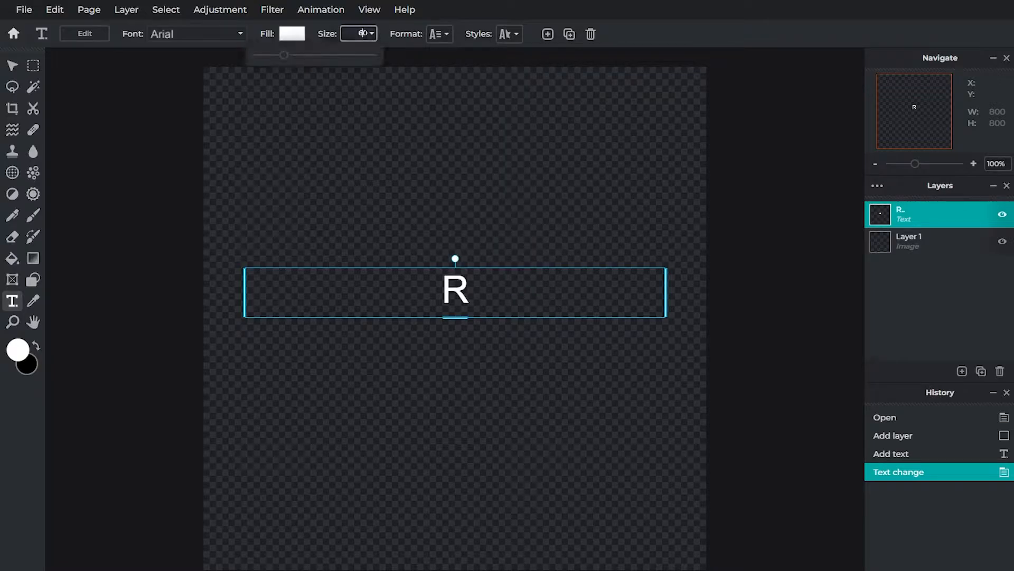
left_click_drag(292, 56, 334, 87)
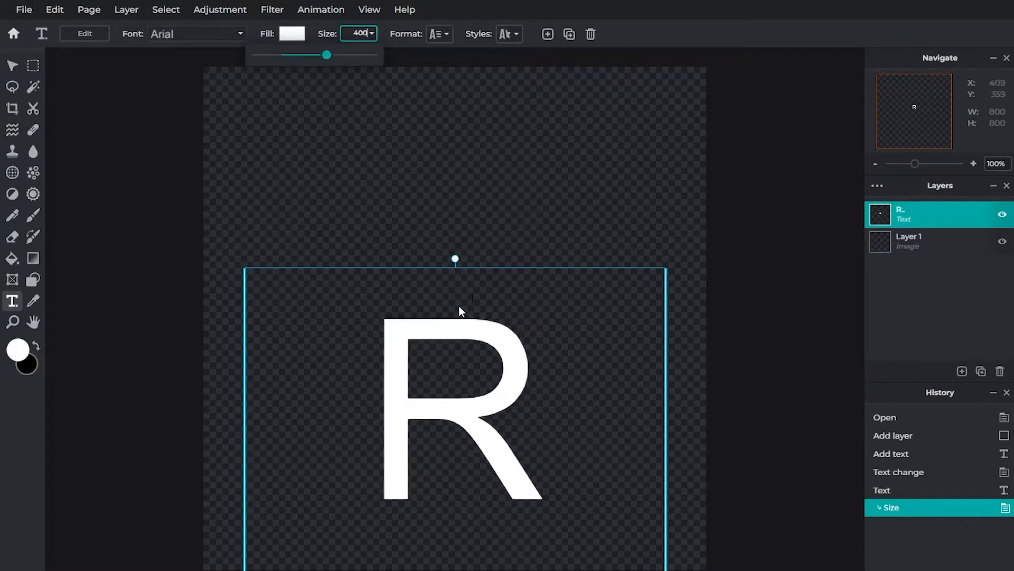
left_click_drag(463, 387, 463, 273)
left_click(520, 321)
Step: Try the Arc, Circle and Half curve styles on the letter R, and turn the curve off
left_click(440, 34)
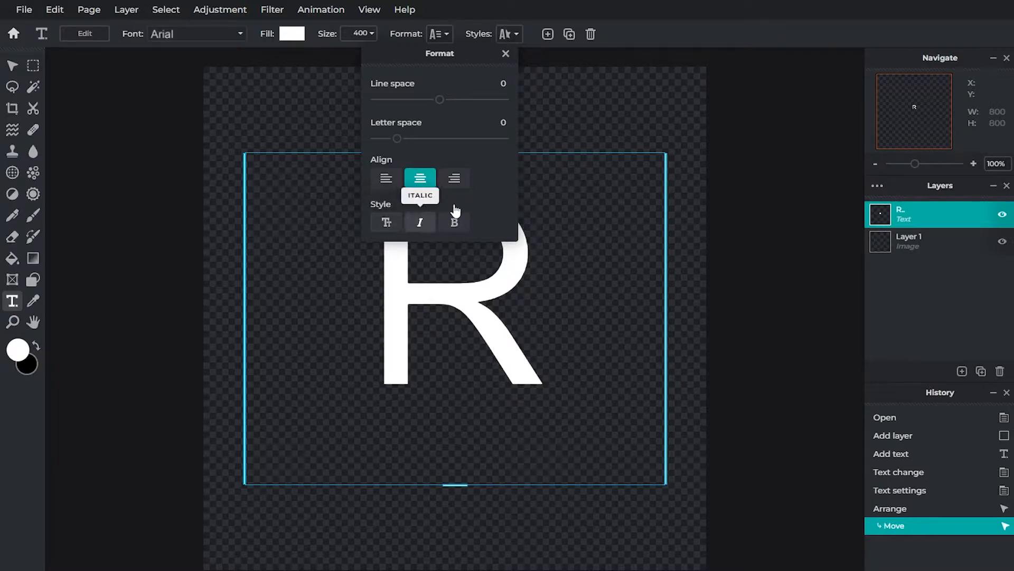
left_click(520, 35)
left_click(507, 34)
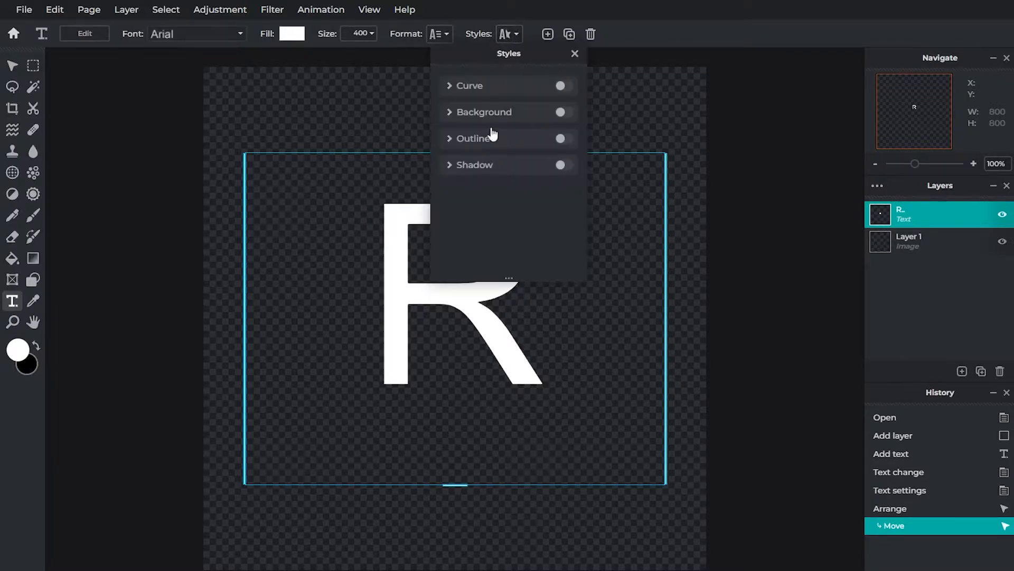
left_click(447, 89)
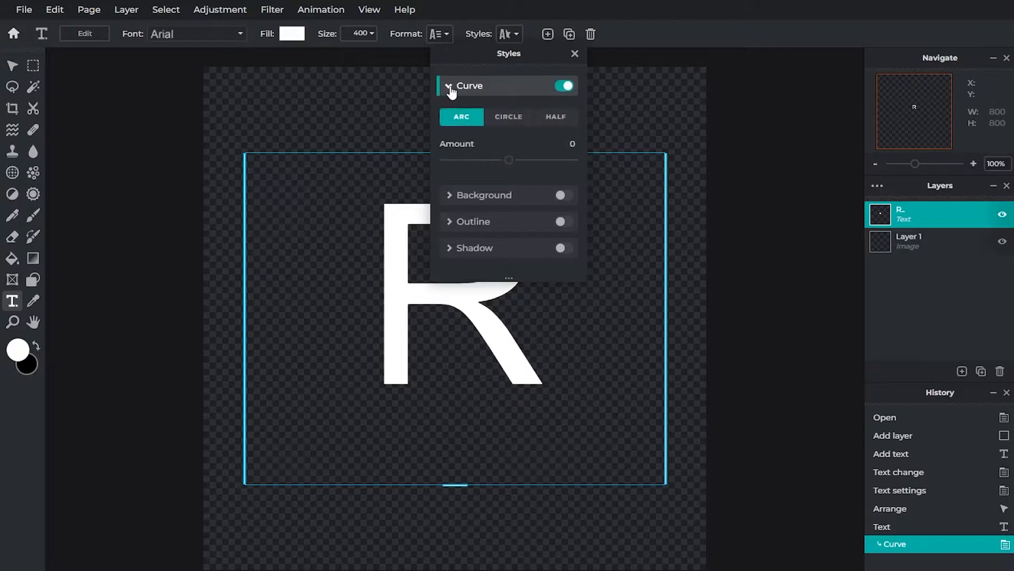
left_click(523, 119)
left_click(460, 117)
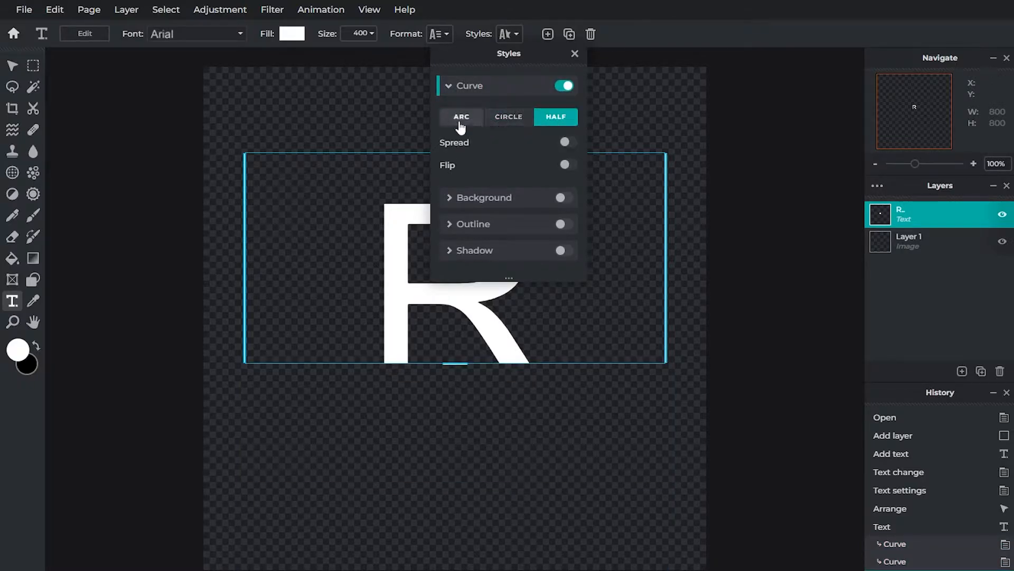
left_click(505, 120)
left_click(466, 120)
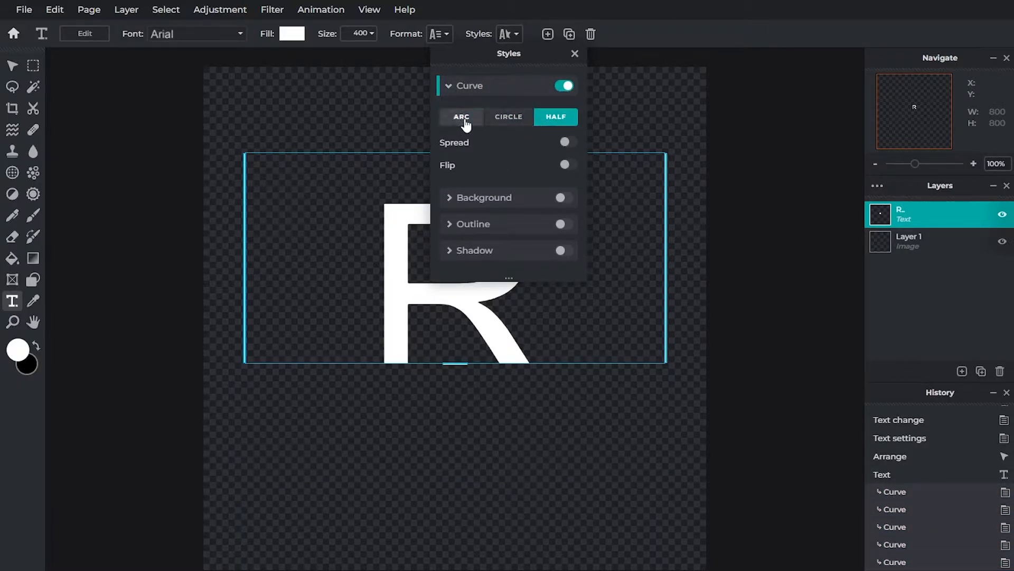
mouse_move(504, 154)
left_mouse_down()
mouse_move(495, 161)
mouse_move(510, 168)
left_mouse_up()
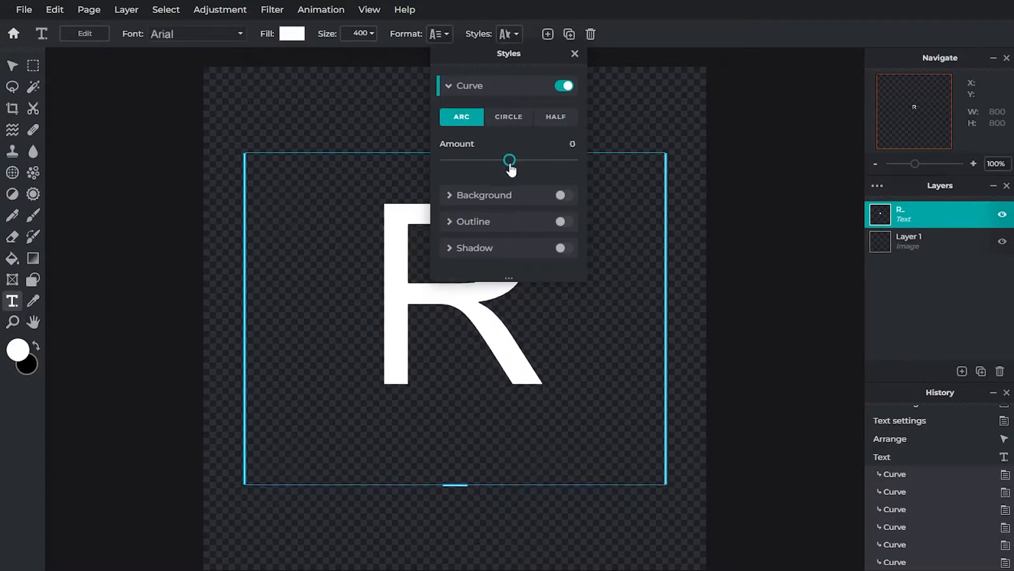
left_click(452, 93)
Step: Try the background, outline and shadow text styles on the letter R, turning each one off again
left_click(446, 113)
left_click(447, 117)
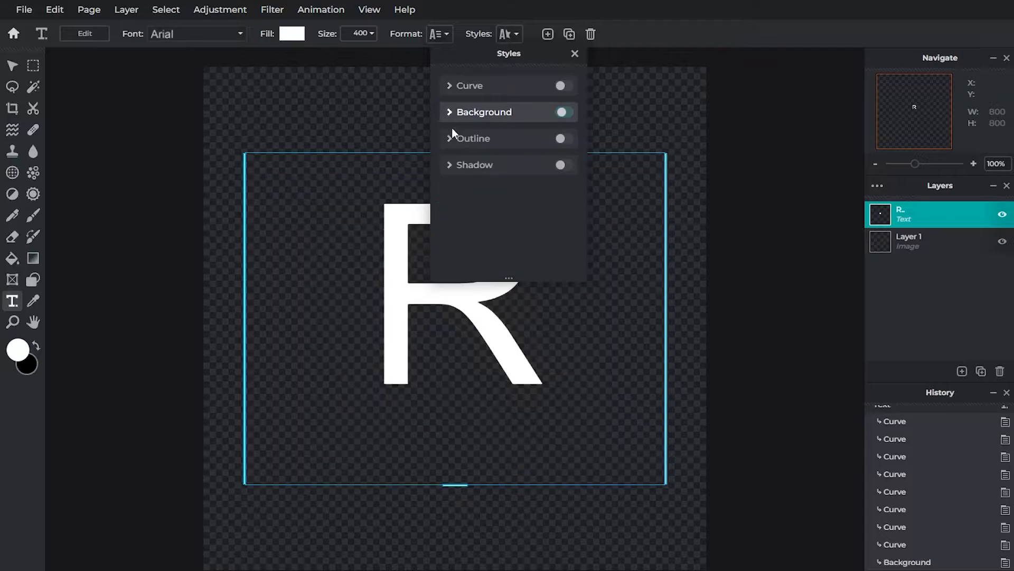
left_click(449, 138)
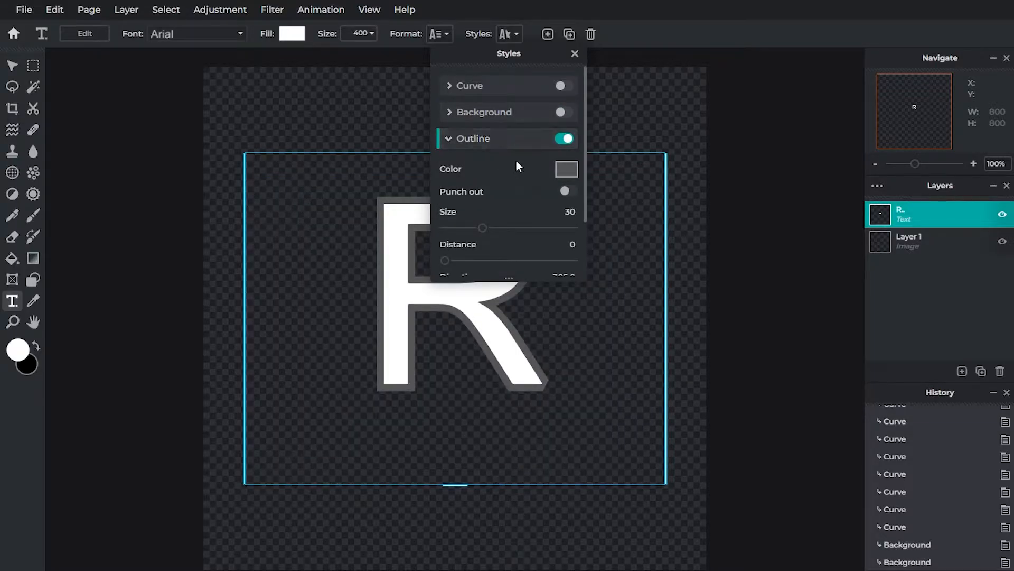
left_click(563, 139)
left_click(450, 166)
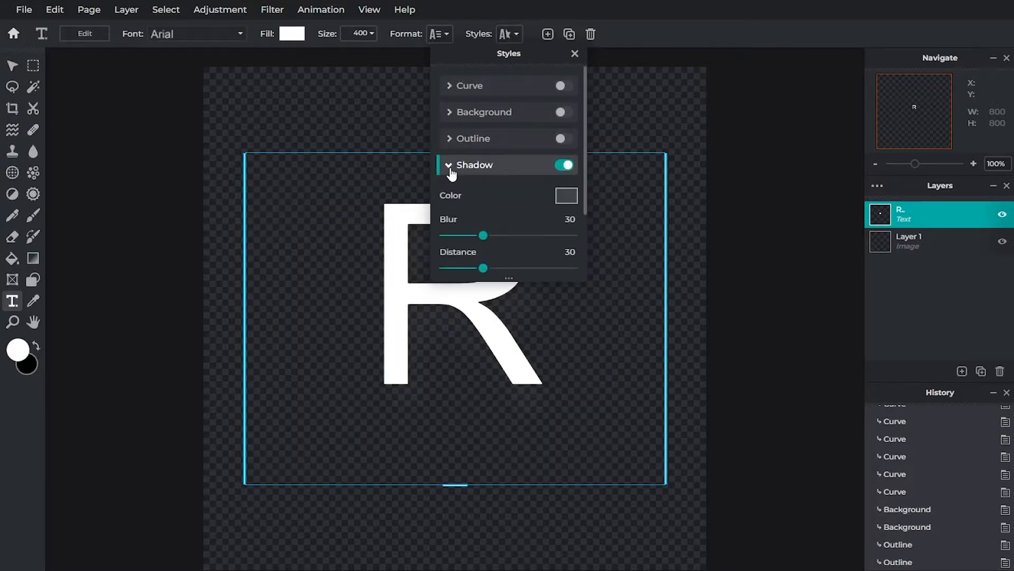
left_click(539, 172)
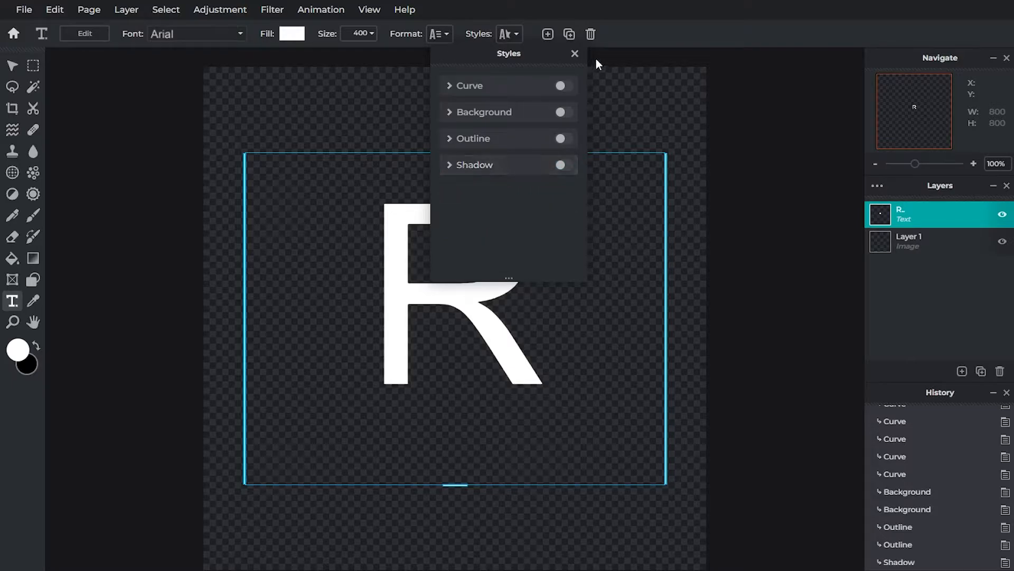
left_click(635, 39)
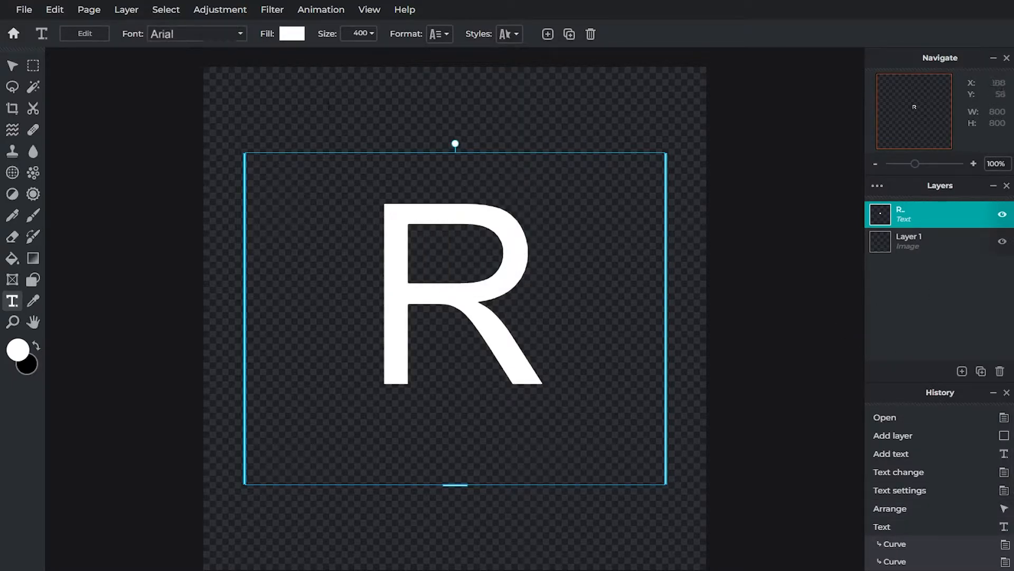
Step: Browse the font list with the letter R as preview and set its font to Cervantes
left_click(205, 35)
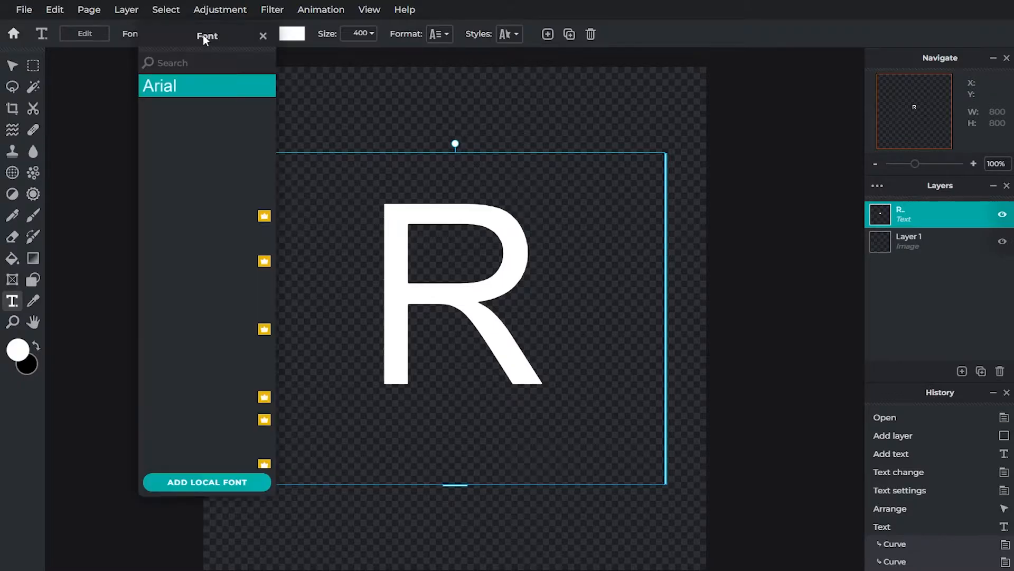
scroll(227, 151, "down", 5)
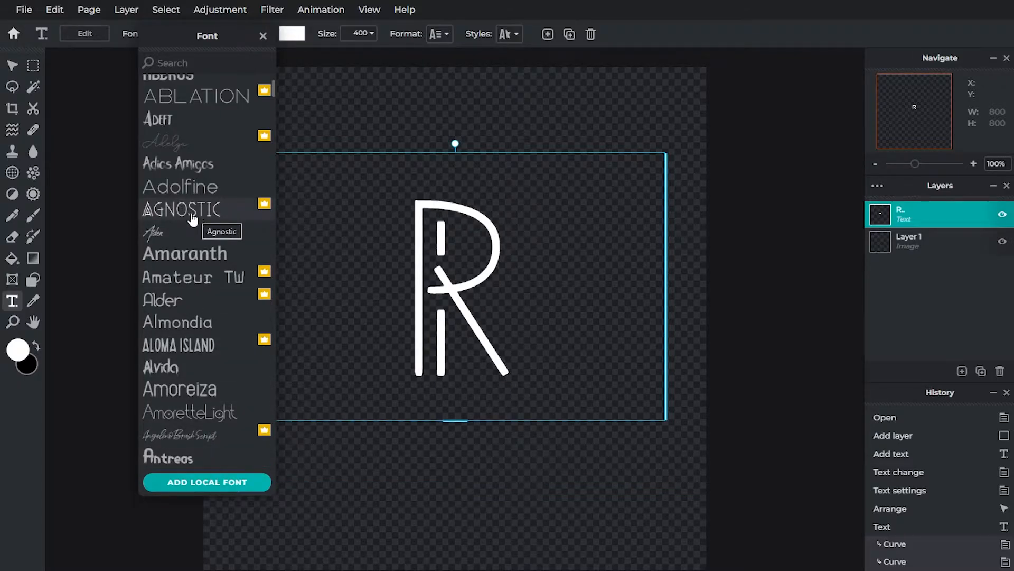
scroll(203, 327, "down", 3)
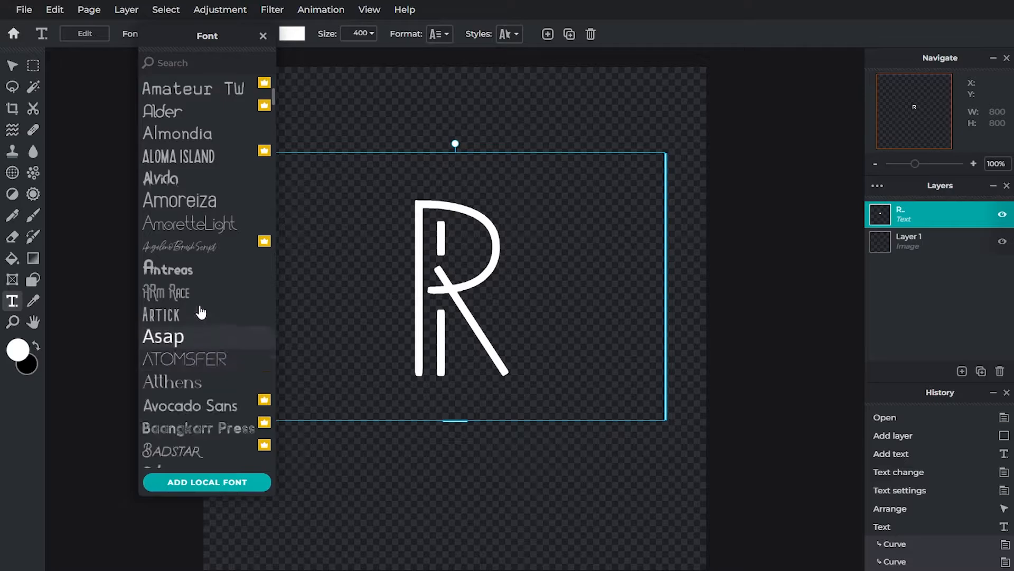
scroll(199, 313, "down", 1)
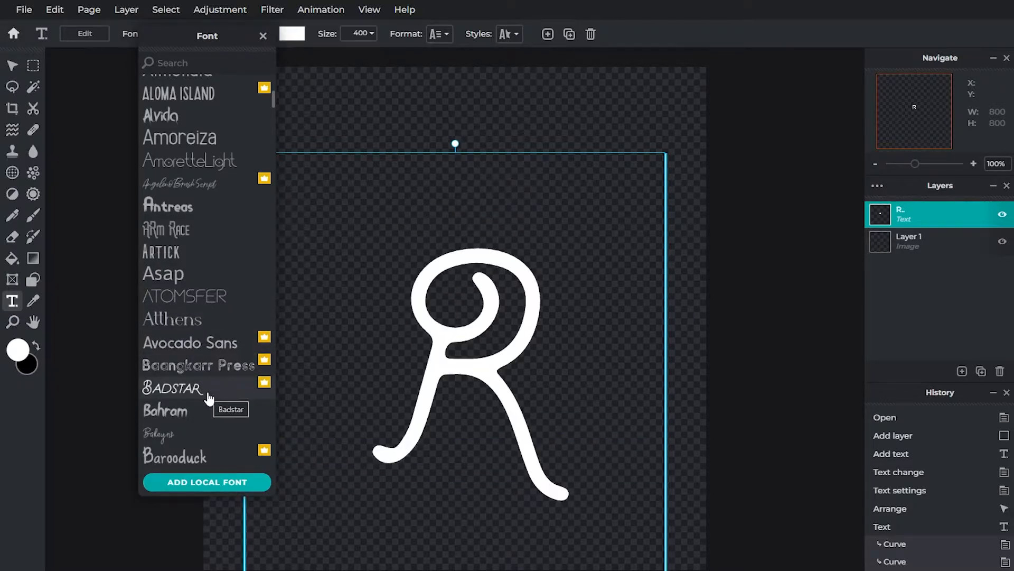
scroll(207, 395, "down", 1)
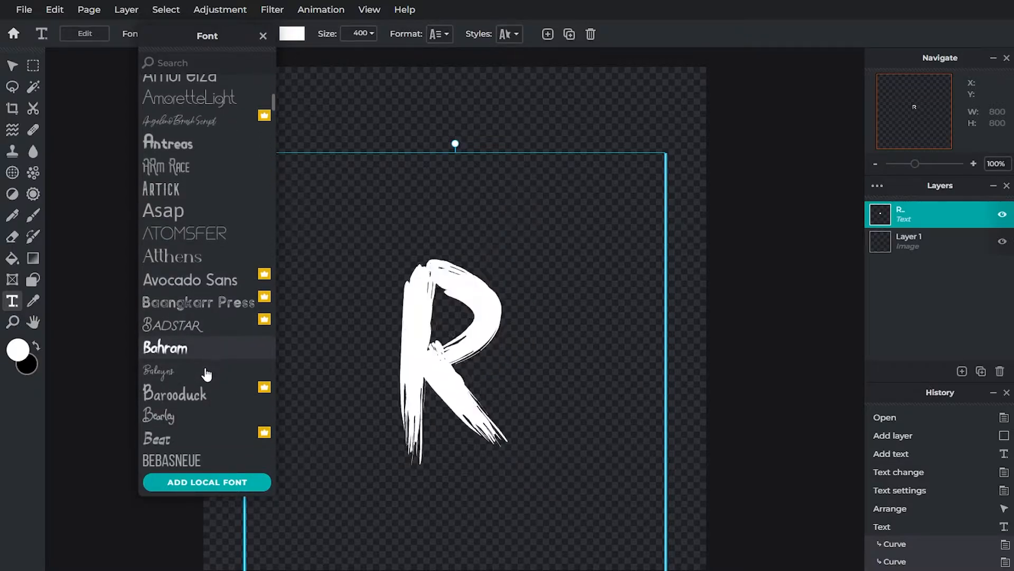
scroll(206, 386, "down", 3)
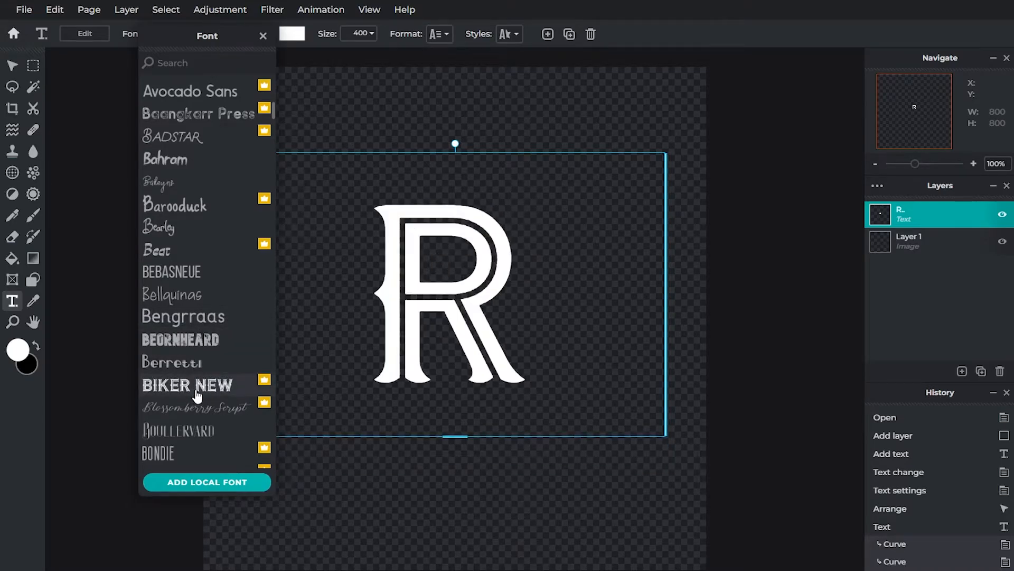
scroll(216, 388, "down", 1)
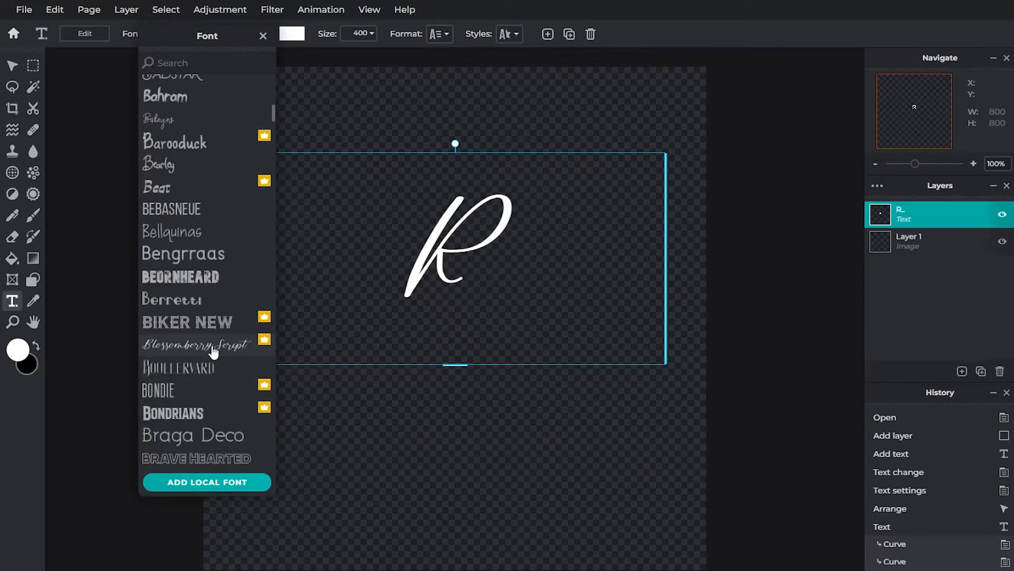
scroll(208, 412, "down", 1)
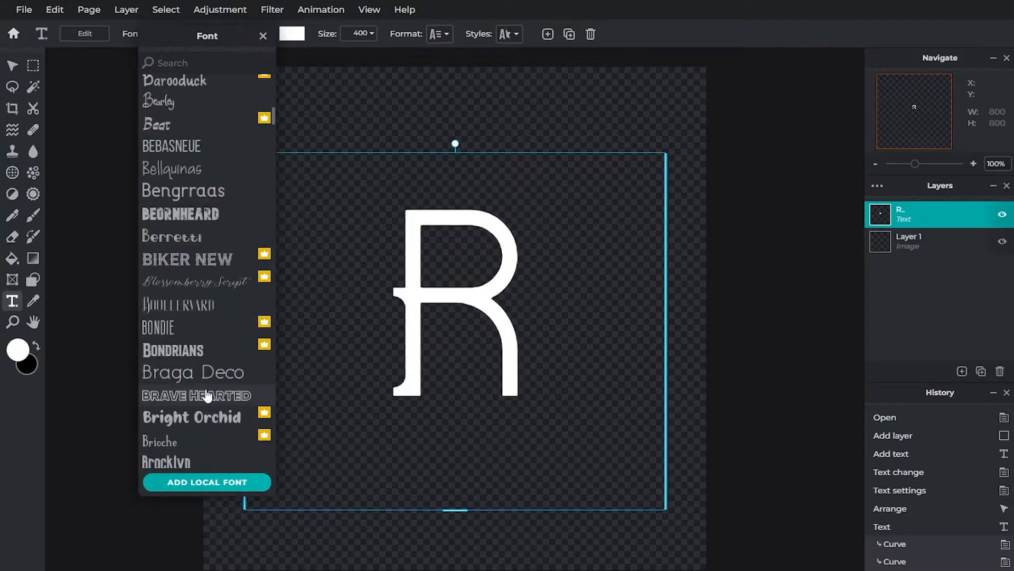
scroll(195, 436, "down", 6)
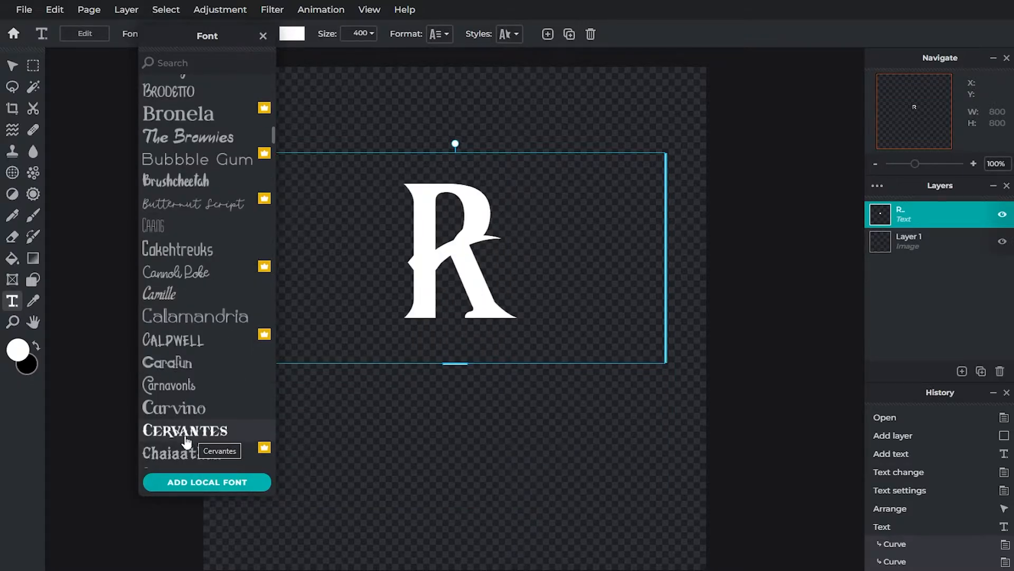
left_click(214, 440)
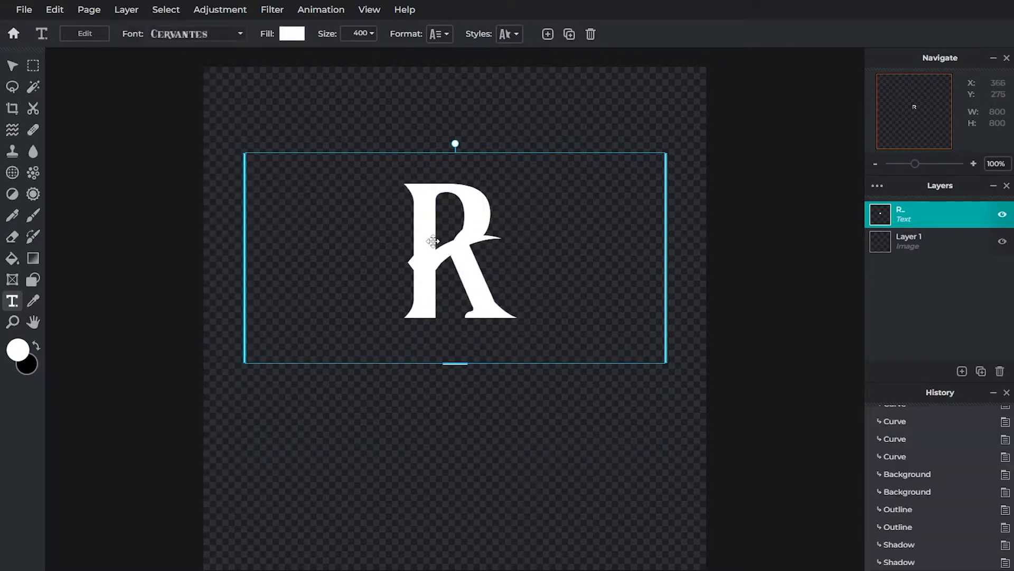
Step: Enlarge the letter R until its text box spans the canvas width, move it down to the canvas centre, and deselect it
left_click_drag(453, 363, 450, 403)
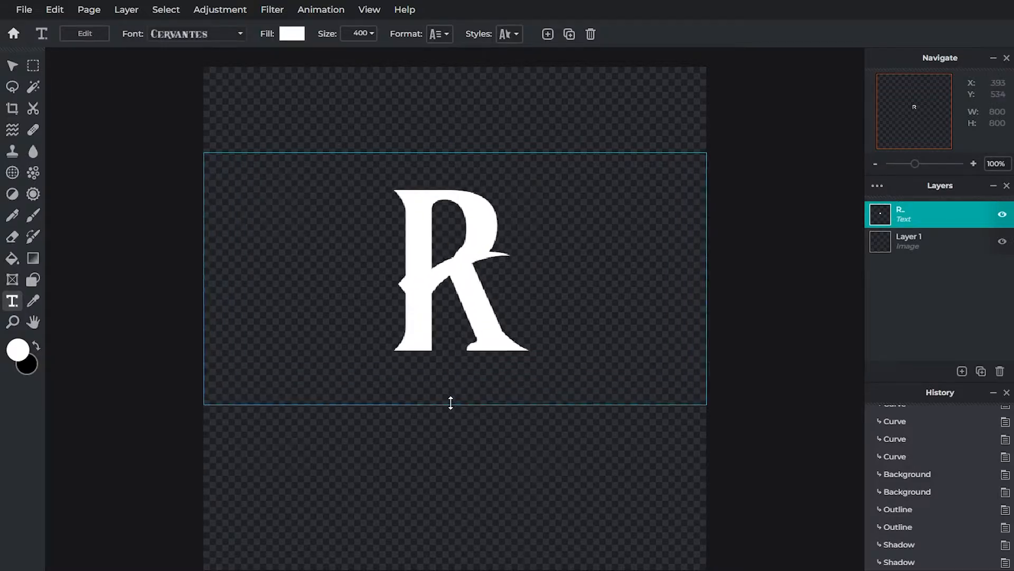
left_click_drag(592, 347, 593, 382)
left_click(759, 331)
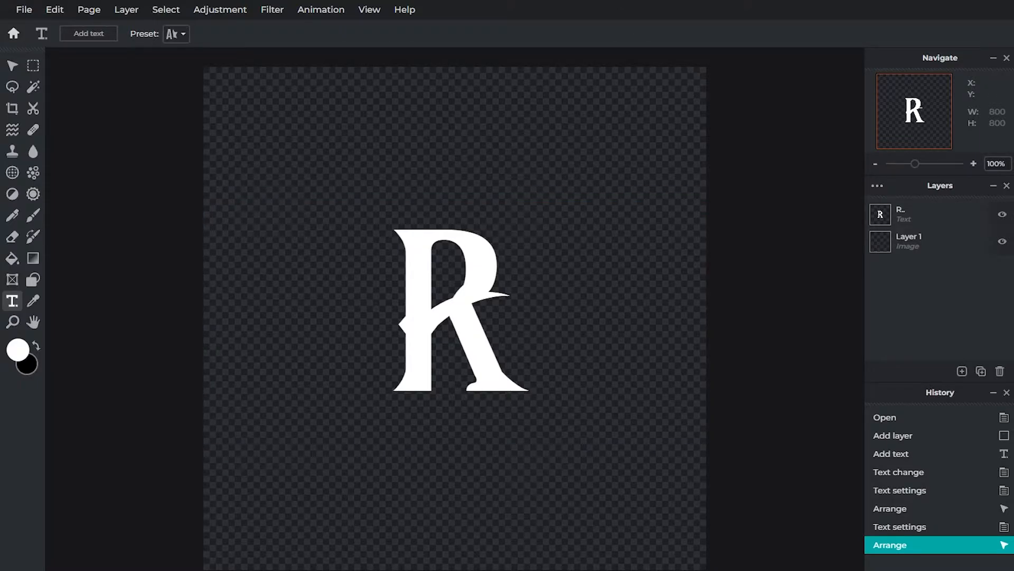
Step: Switch to a new Chrome tab and search Google Images for "texture", looking through the image results
key("ctrl+t")
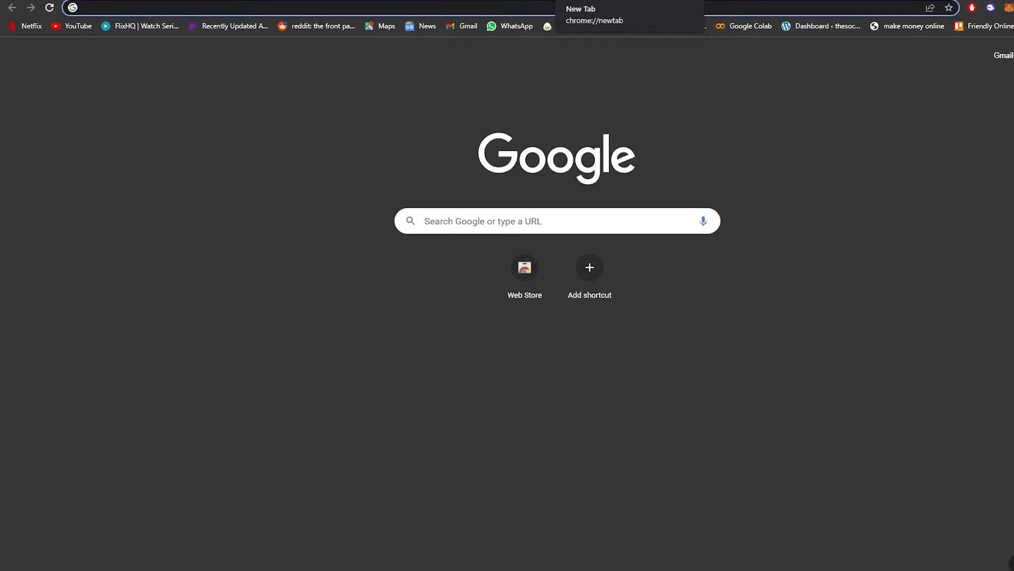
type("texture")
key("Return")
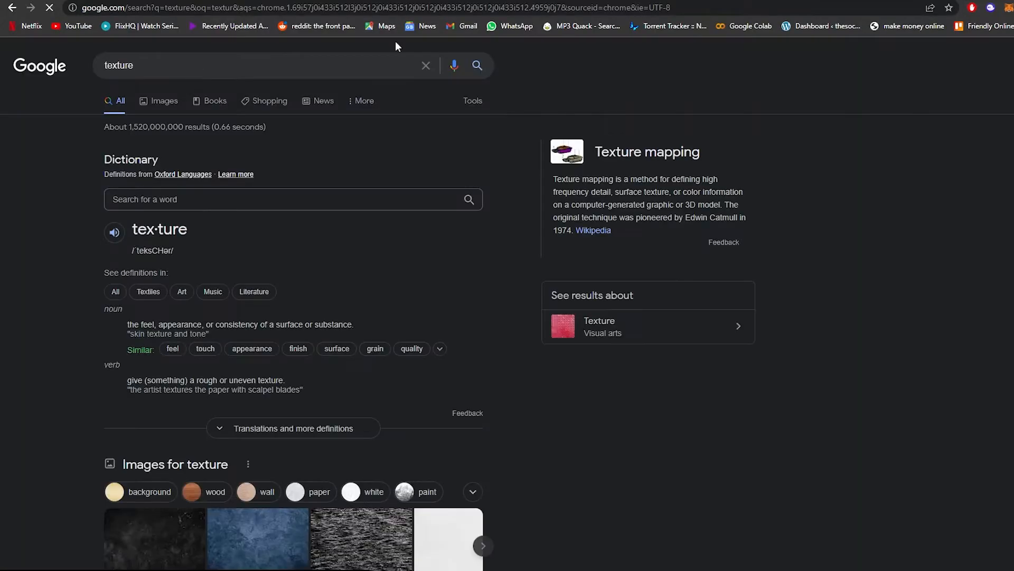
left_click(166, 106)
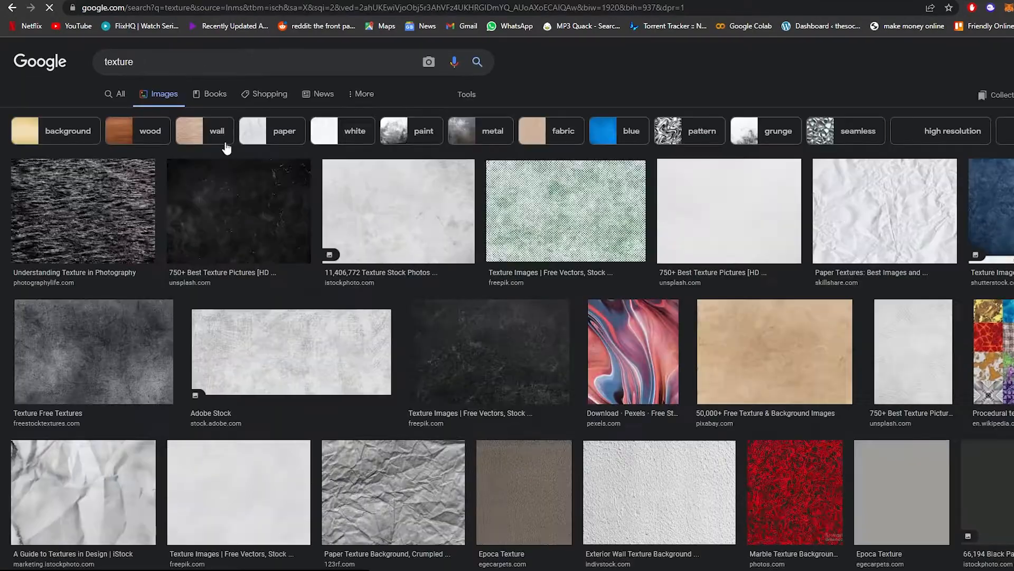
scroll(644, 357, "down", 2)
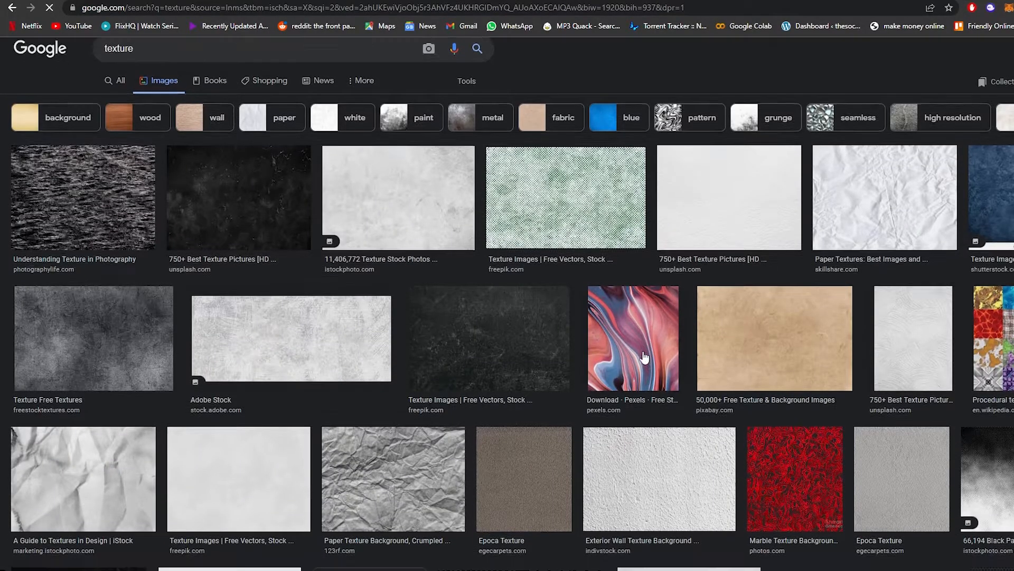
Step: Preview the red marble texture on black and save it as a JPEG image in the Camera Roll folder under Pictures
left_click(802, 366)
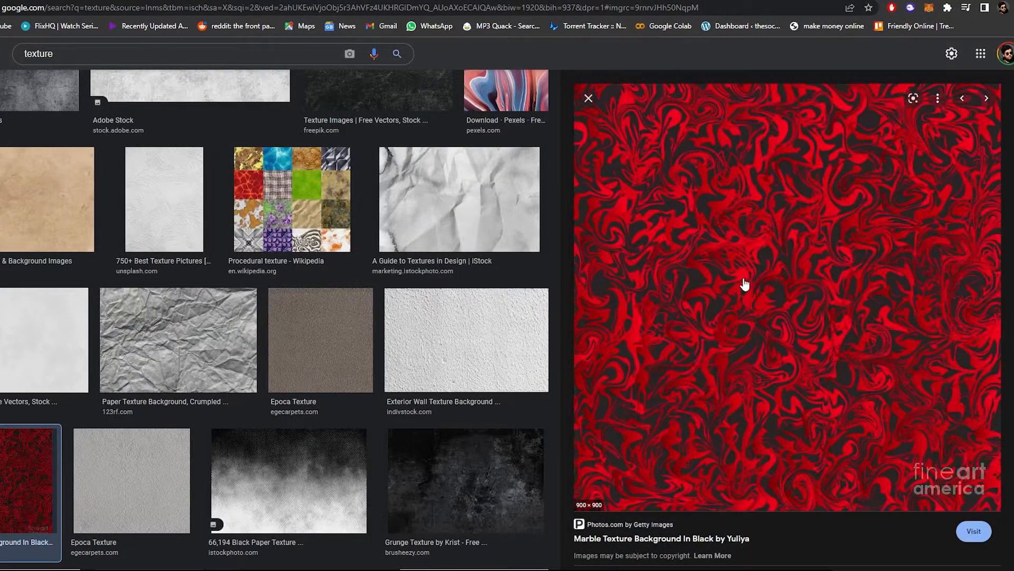
right_click(746, 210)
left_click(808, 342)
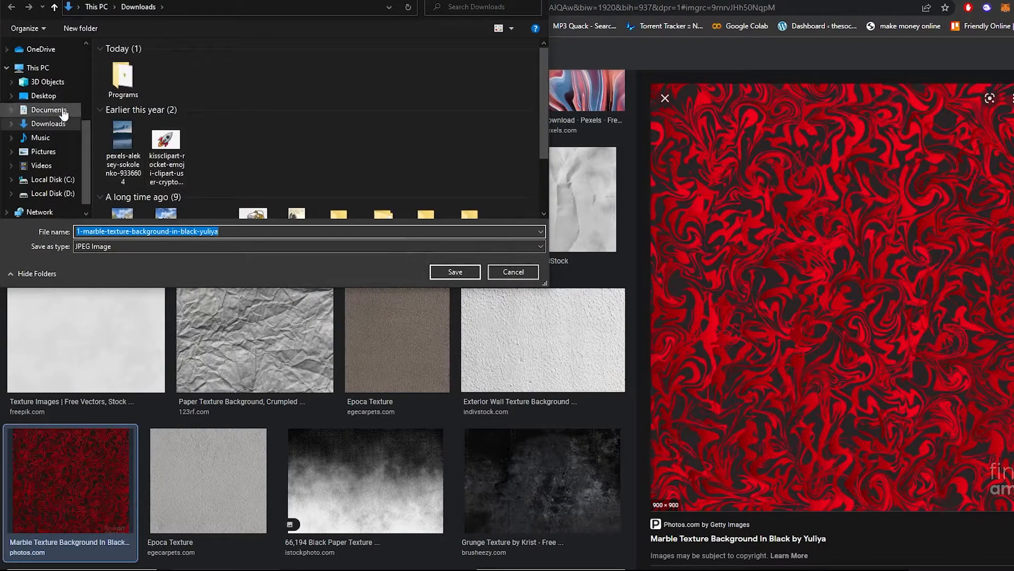
left_click(45, 151)
double_click(135, 79)
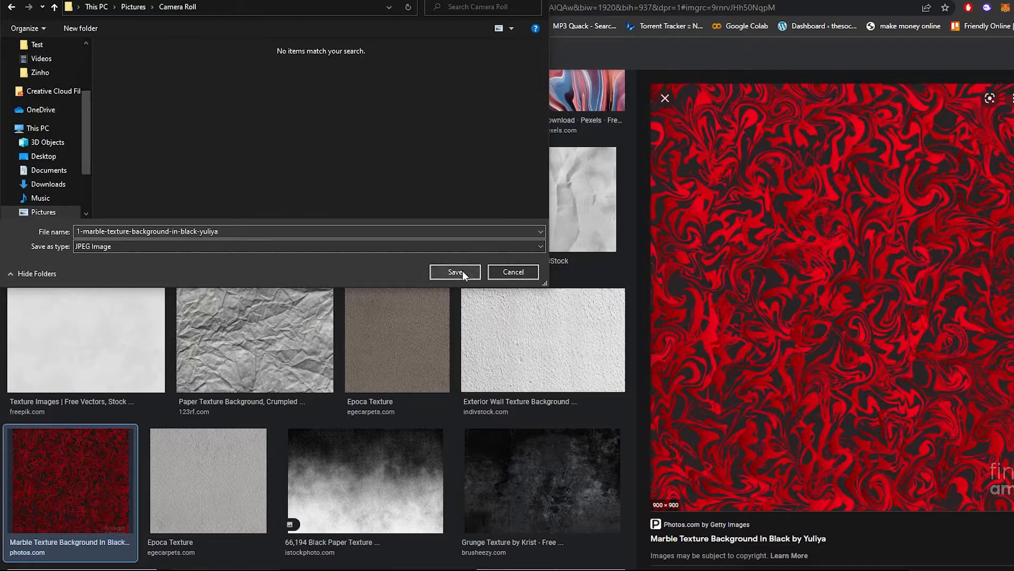
left_click(456, 271)
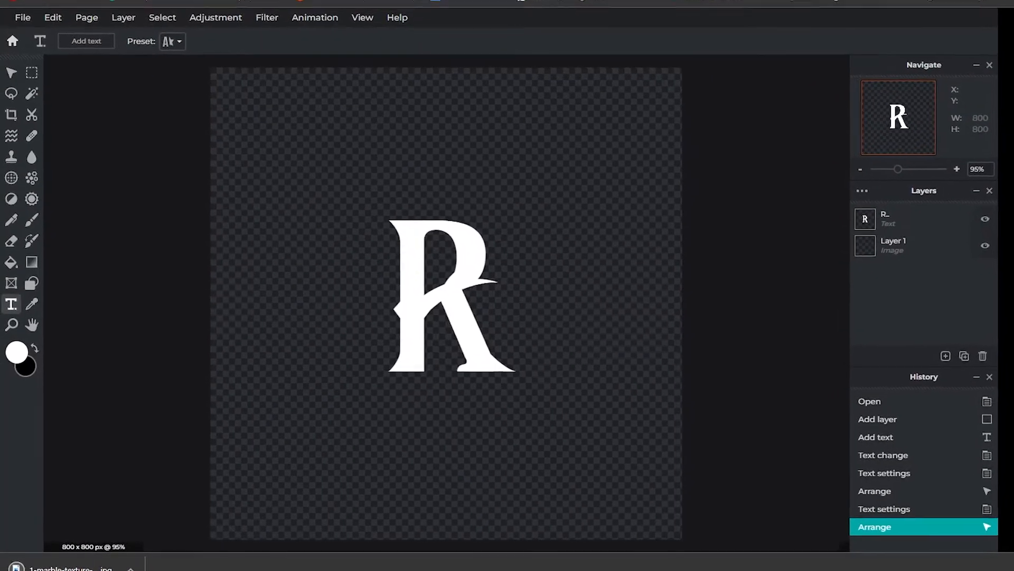
Step: Switch back to Pixlr E and add an empty layer above the letter R
left_click(962, 355)
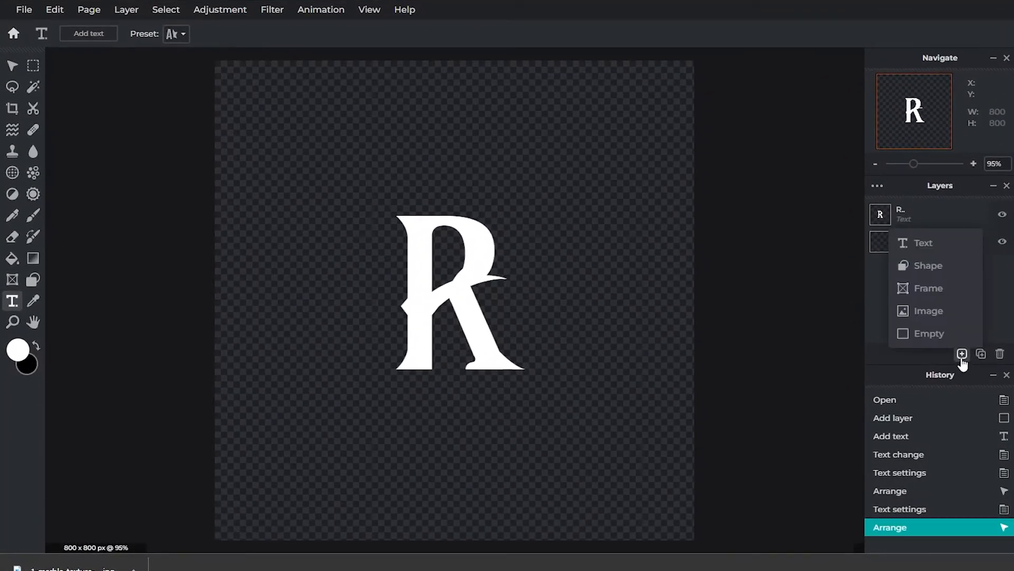
left_click(962, 332)
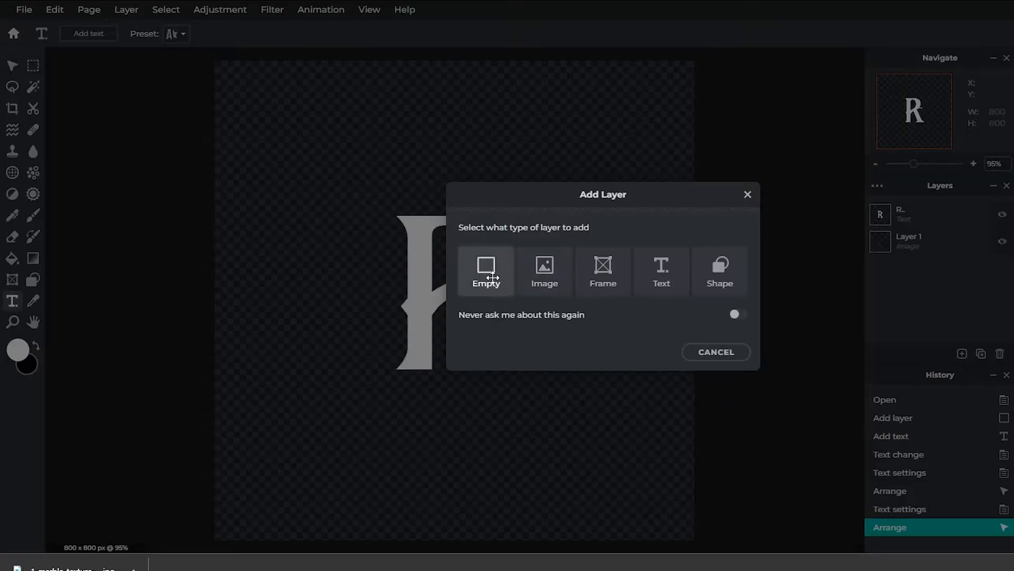
left_click(487, 267)
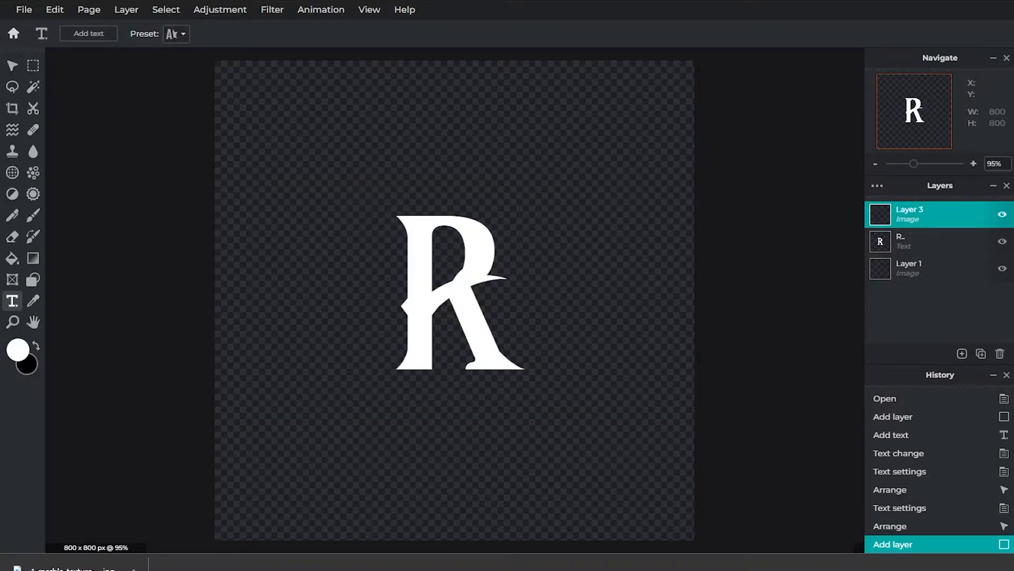
Step: Bring the downloaded marble texture from its folder into the current document as a layer, and delete the empty layer beneath it
left_click(133, 568)
left_click(165, 527)
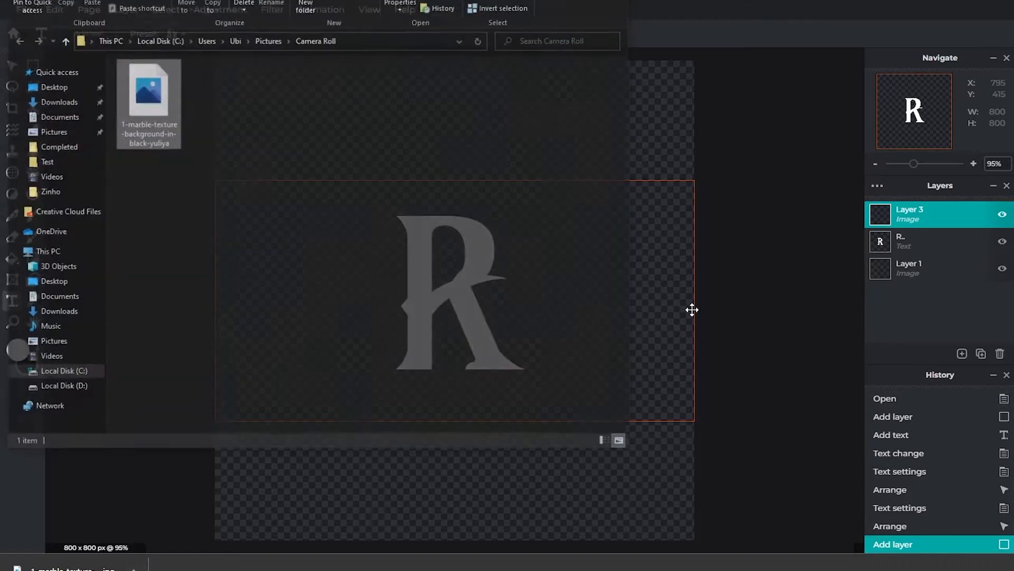
left_click_drag(153, 105, 779, 249)
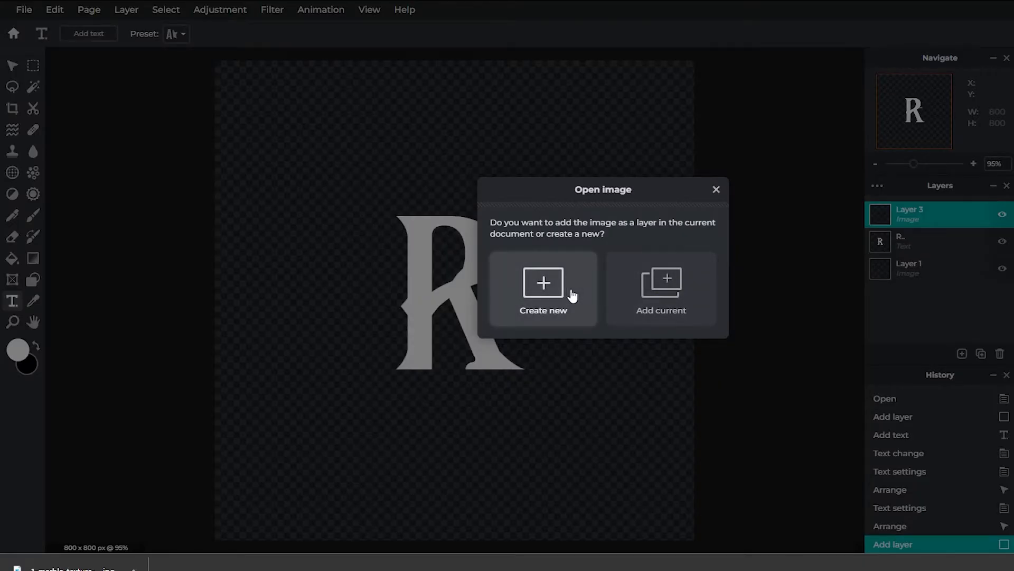
left_click(677, 292)
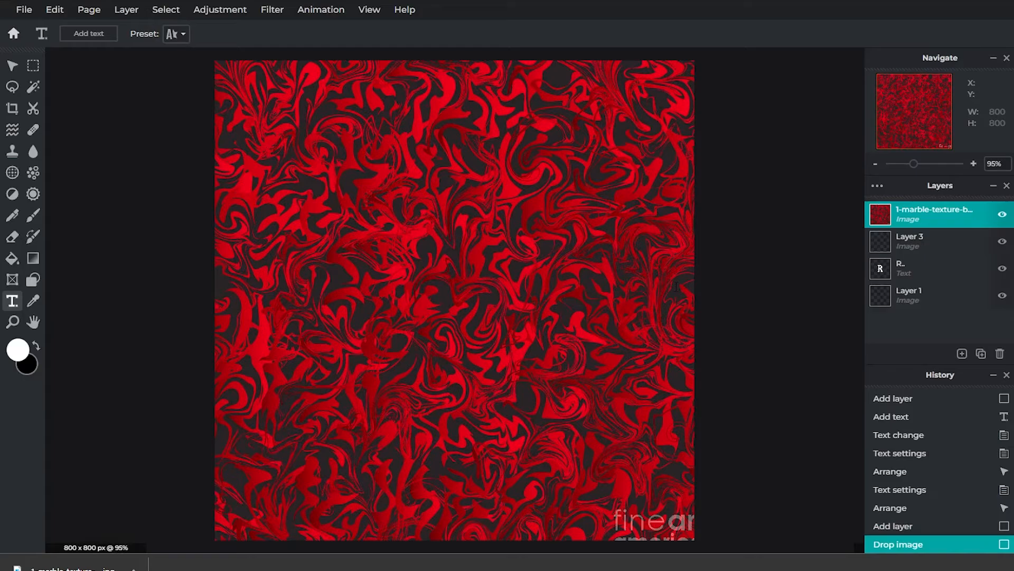
left_click(921, 243)
key("Delete")
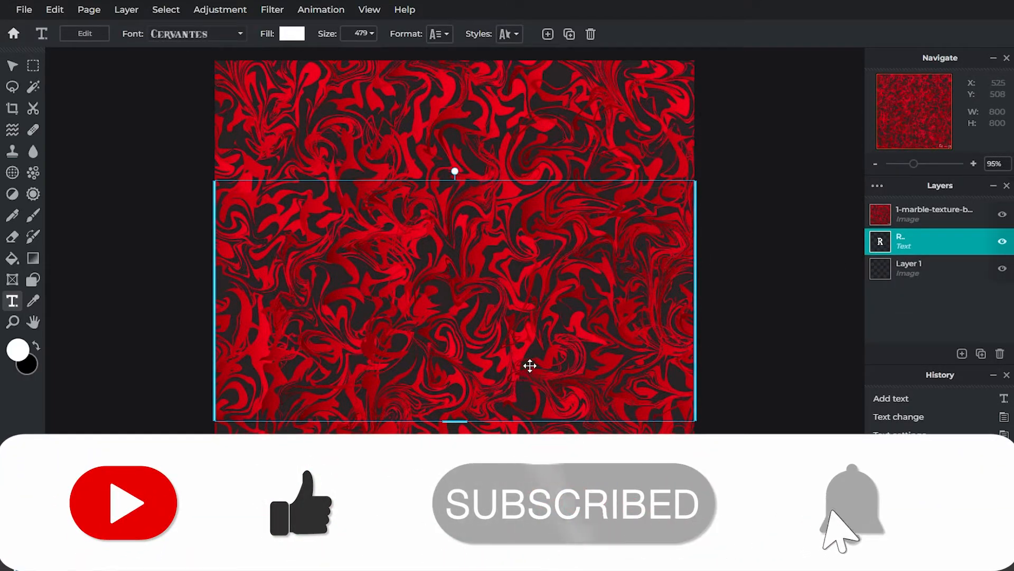
left_click(37, 66)
left_click_drag(309, 171, 635, 427)
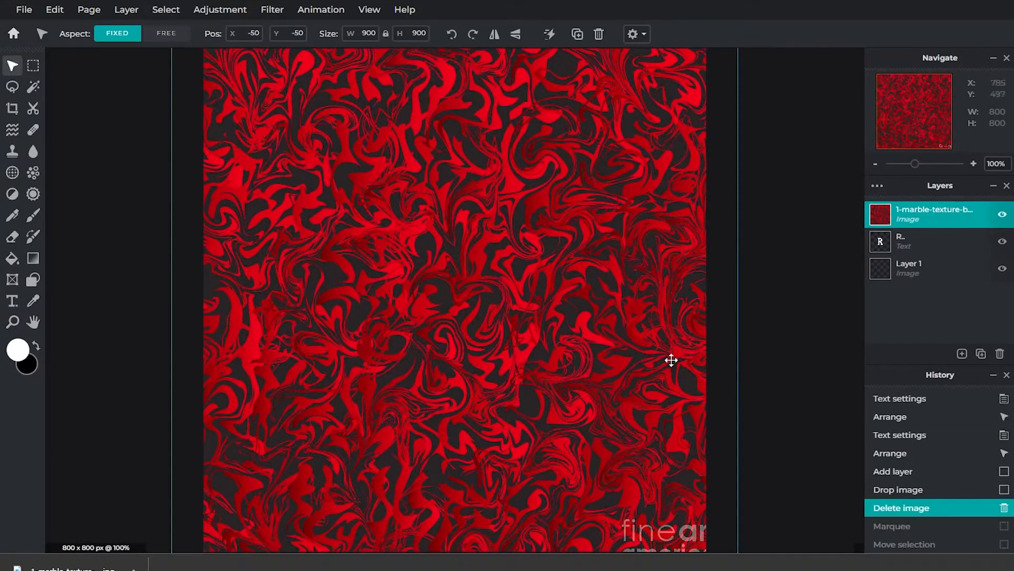
scroll(671, 360, "down", 3)
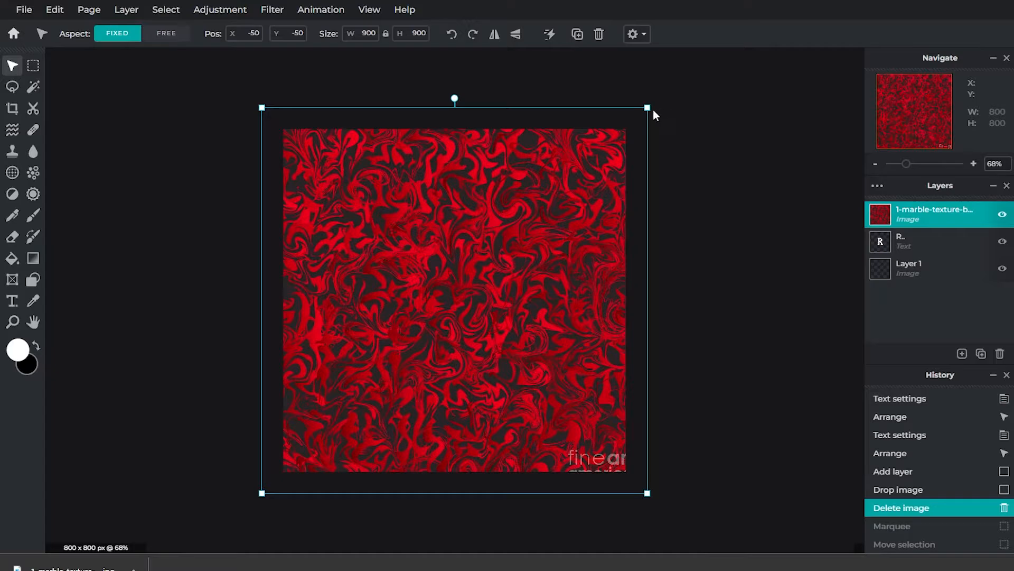
Step: Shrink the marble texture to about 639 × 639 px and position it at X 67, Y 67 so it still covers the letter R
left_click_drag(647, 109, 548, 207)
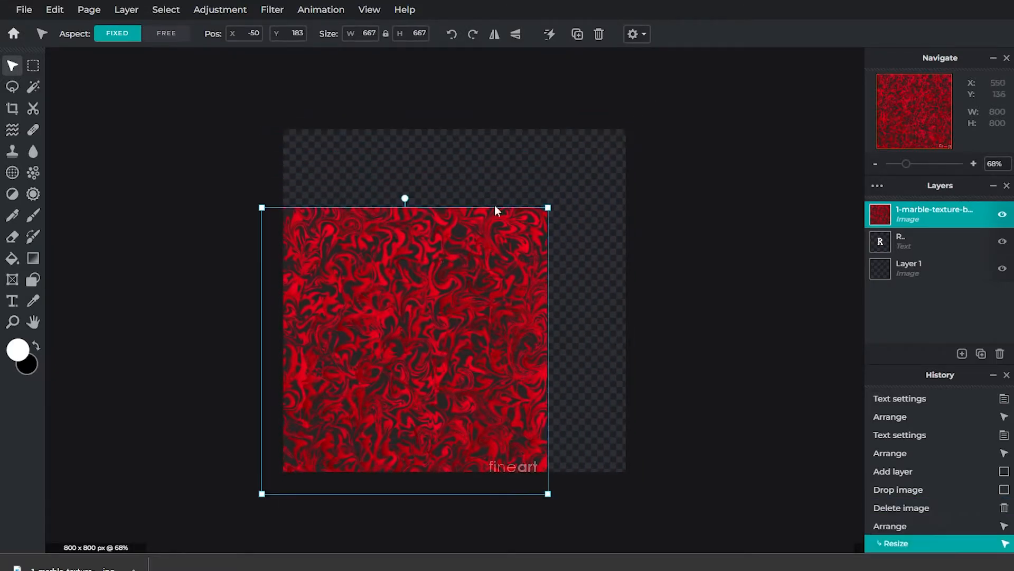
left_click_drag(415, 299, 471, 253)
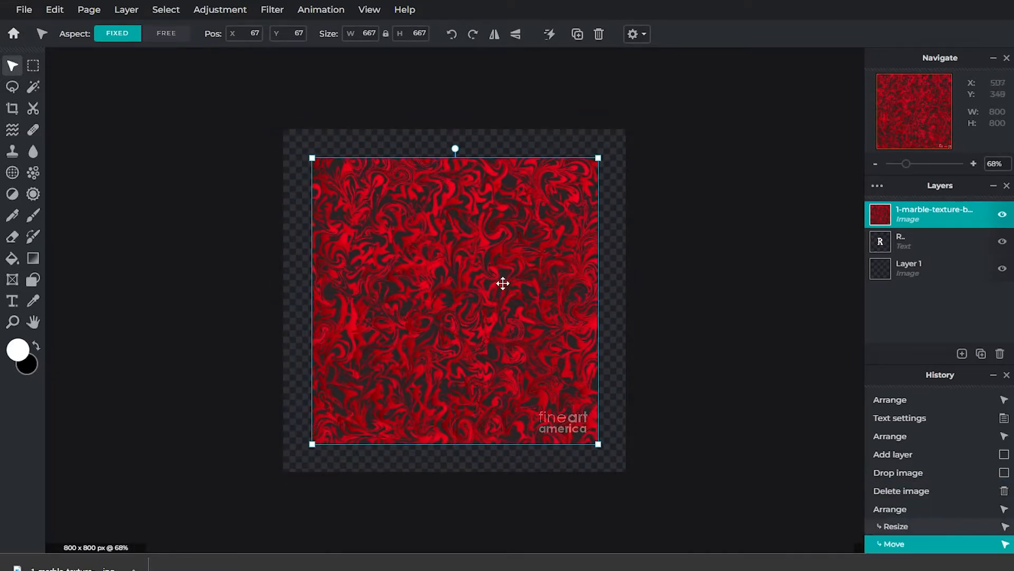
scroll(503, 284, "up", 3)
scroll(502, 284, "down", 1)
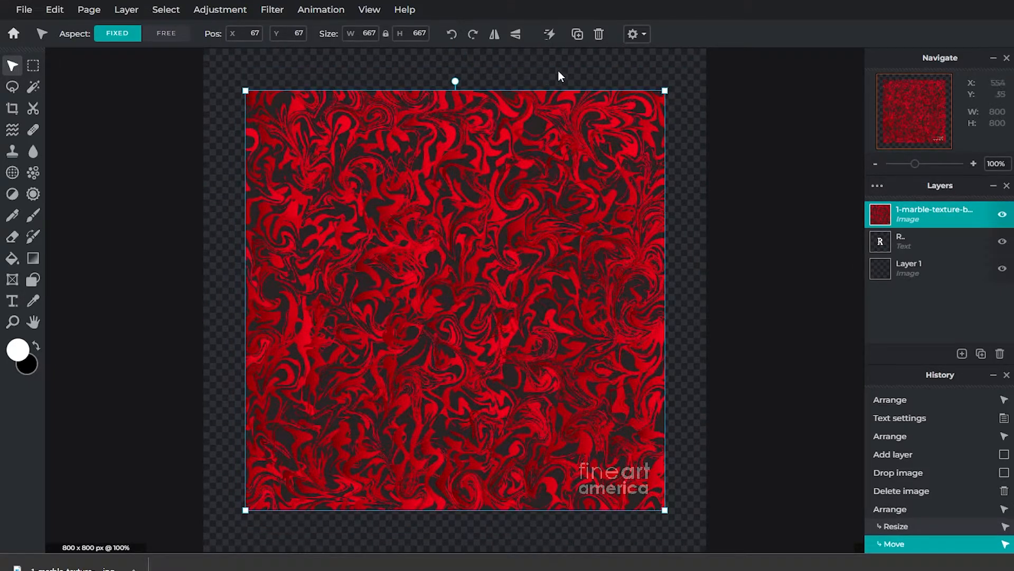
left_click_drag(600, 142, 600, 141)
key("Return")
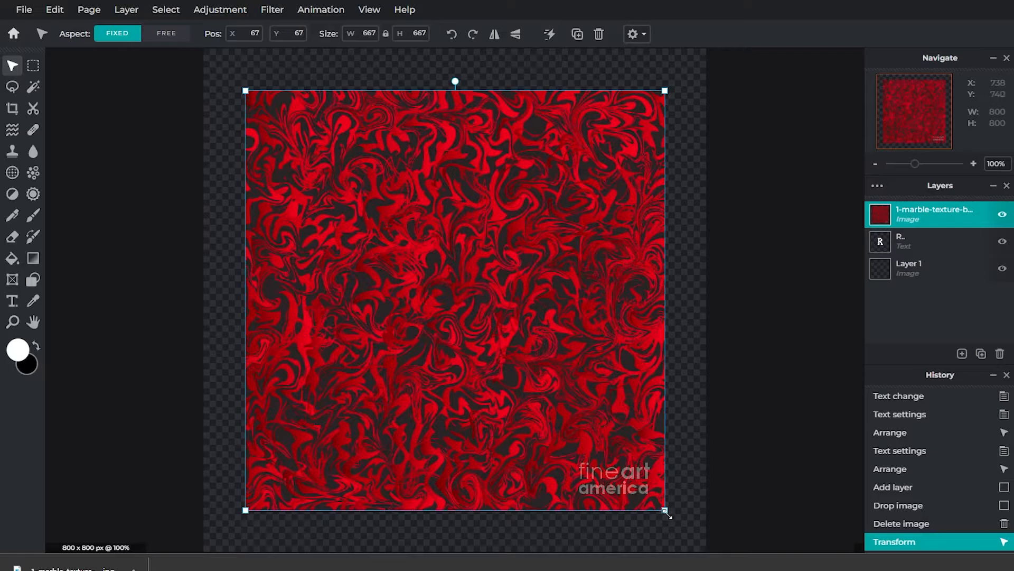
mouse_move(665, 511)
left_mouse_down()
mouse_move(670, 498)
mouse_move(654, 499)
left_mouse_up()
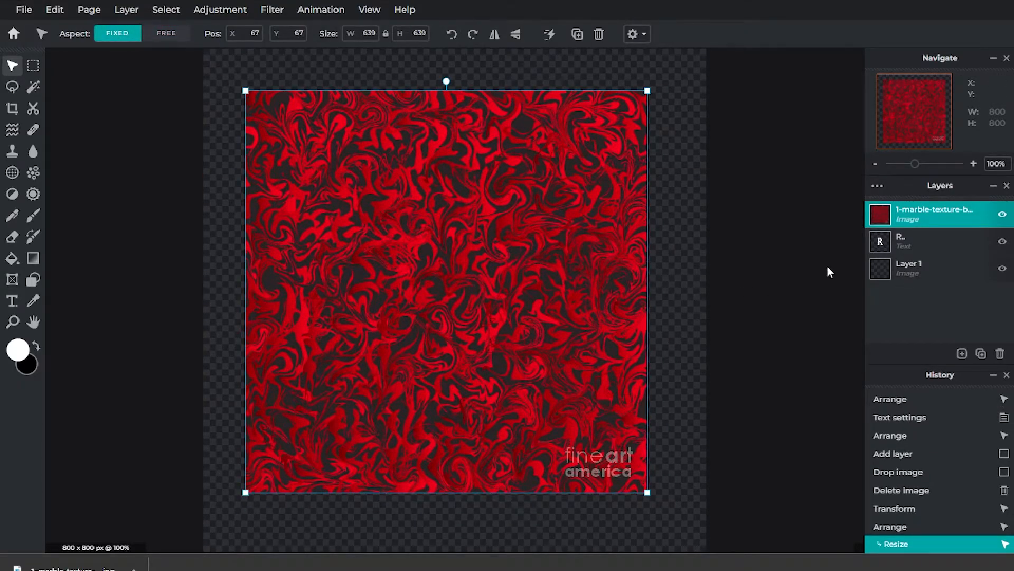
Step: Select the shape of the letter R on its text layer with the Wand at tolerance 32
left_click(873, 241)
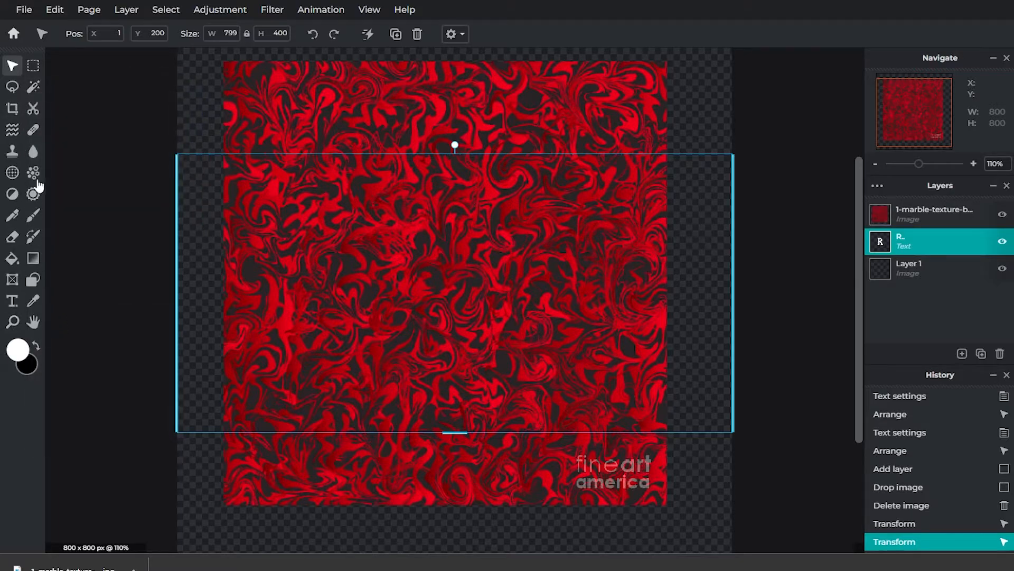
left_click(35, 91)
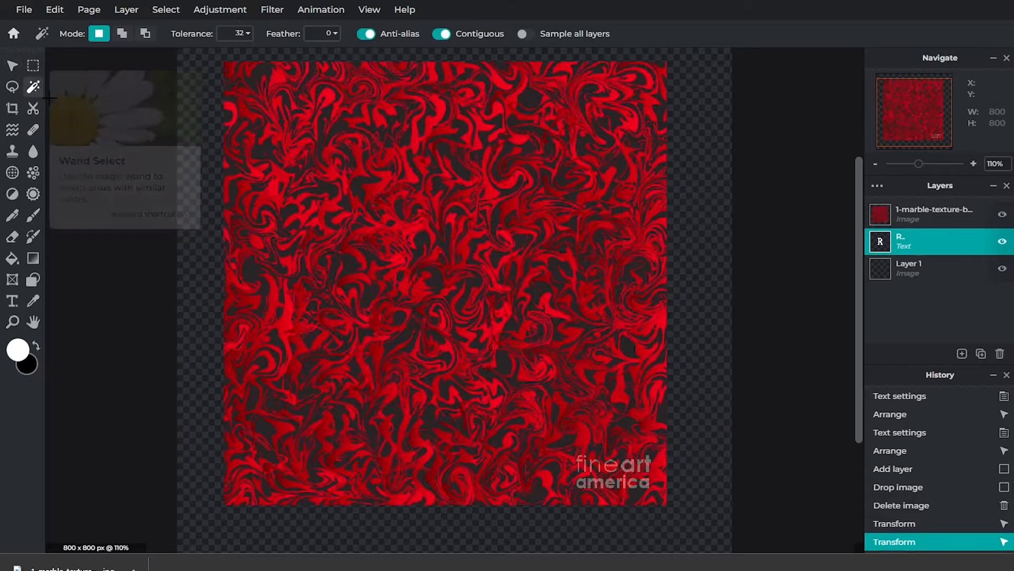
left_click(444, 261)
left_click(465, 272)
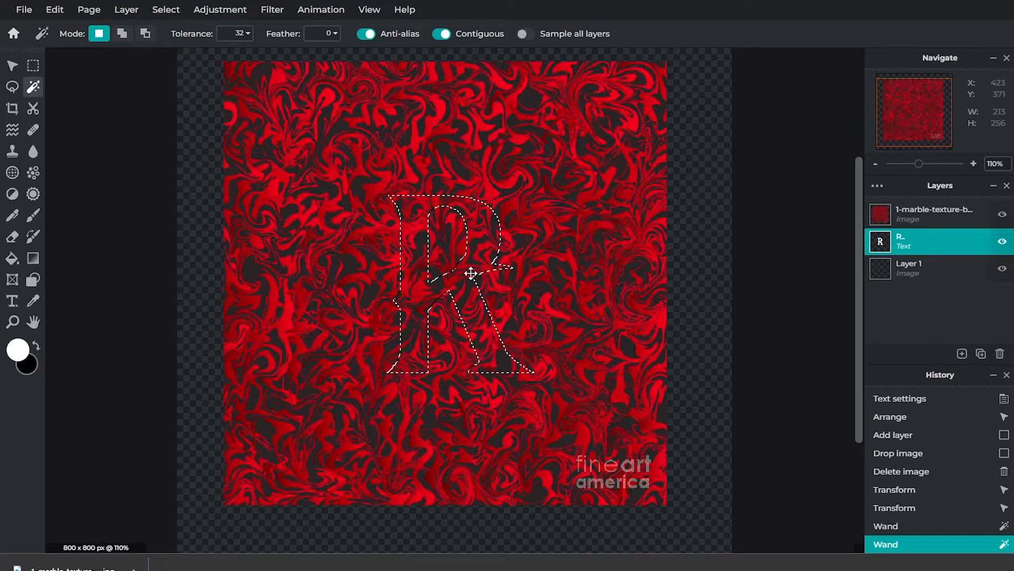
Step: Invert the selection and clear the marble texture layer outside the letter R
right_click(474, 264)
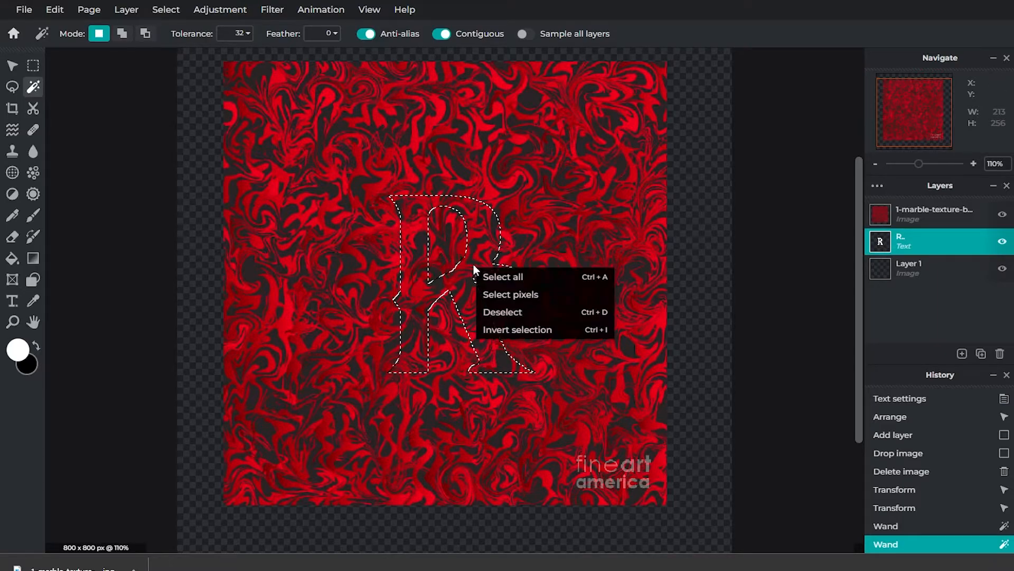
left_click(513, 331)
left_click(905, 217)
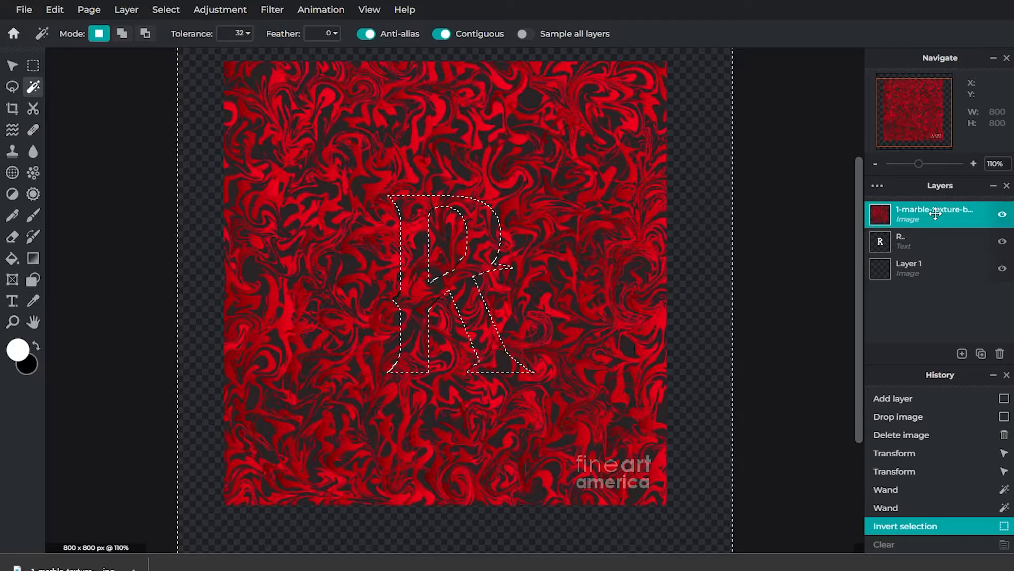
key("Delete")
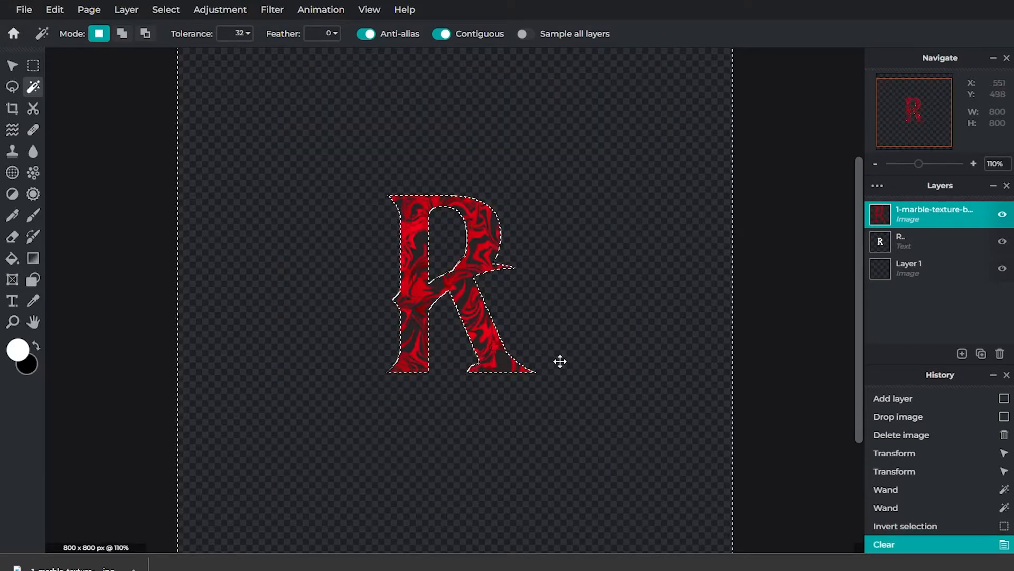
Step: Check the edges of the textured R, delete the R text layer and the empty Layer 1, and deselect
left_click(12, 66)
left_click(404, 233)
scroll(404, 234, "up", 3)
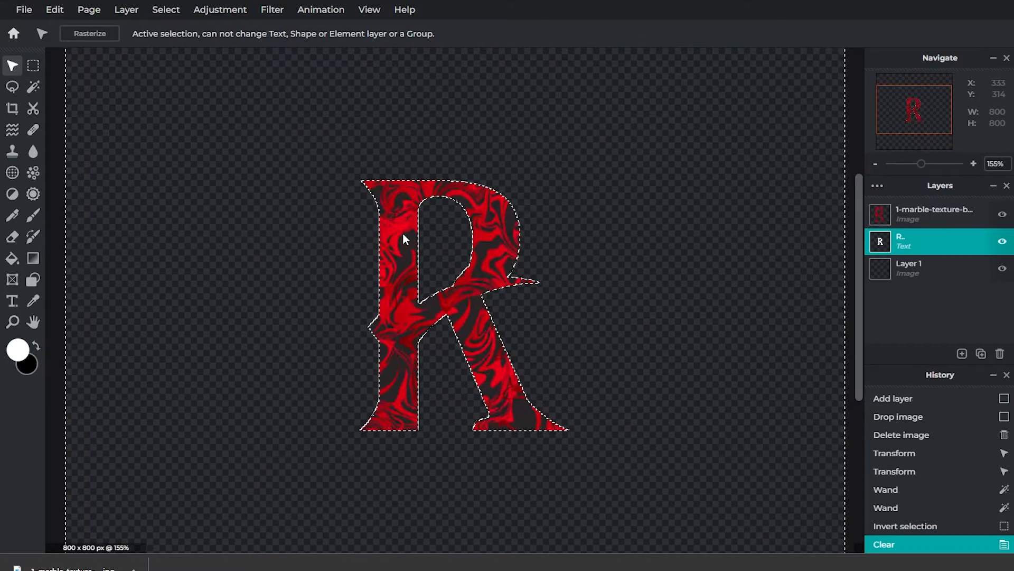
scroll(458, 233, "up", 5)
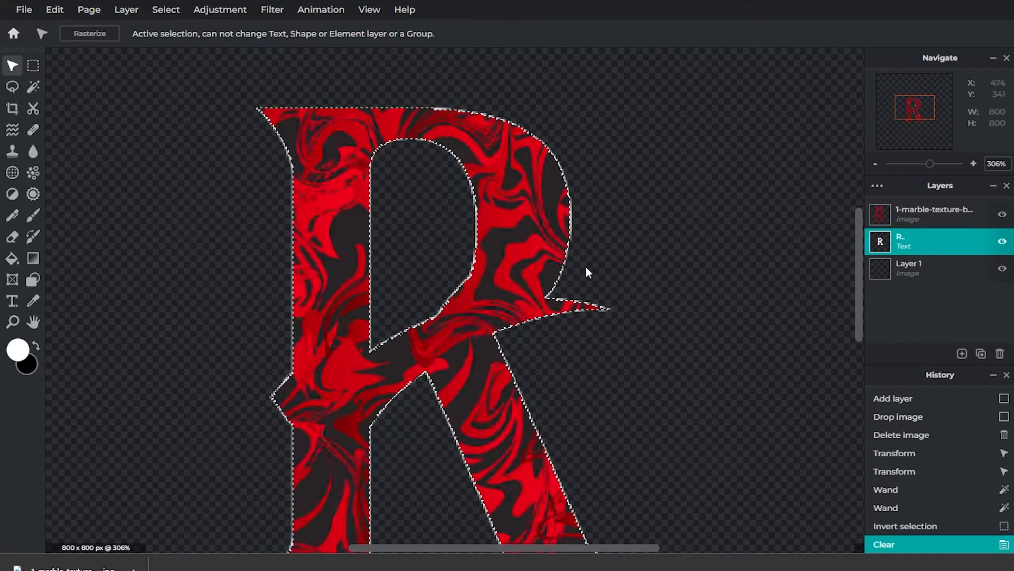
scroll(602, 261, "down", 5)
left_click(908, 264)
left_click(905, 243)
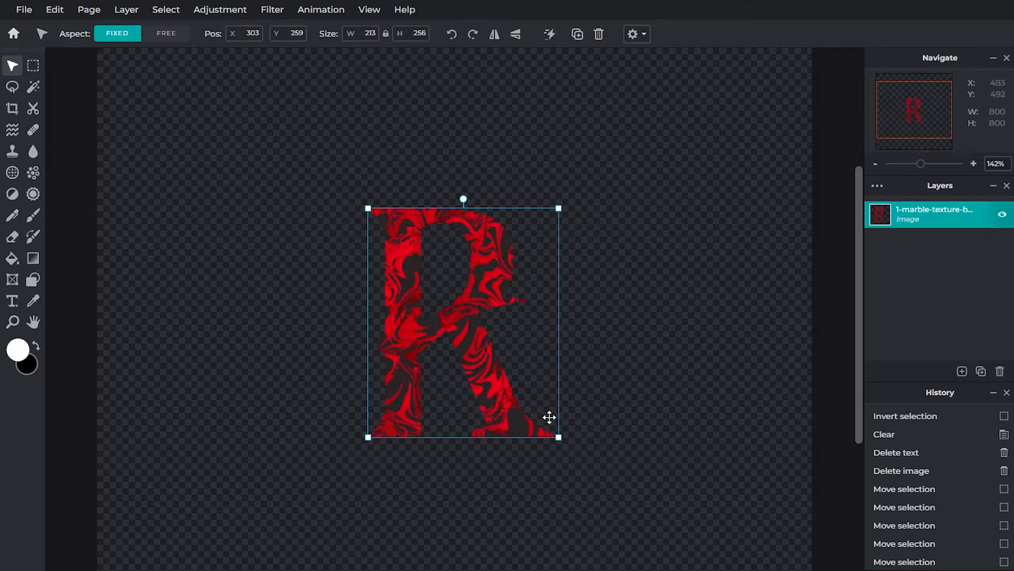
Step: Shrink the textured R to about 204 × 245 px and centre it on the canvas at X 298, Y 278
scroll(494, 404, "down", 2)
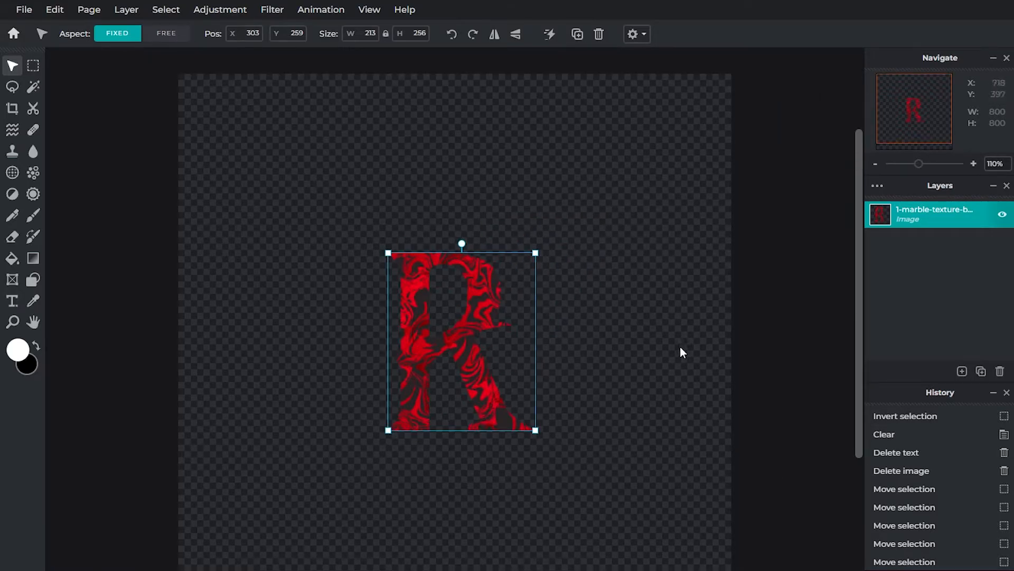
left_click_drag(531, 429, 525, 421)
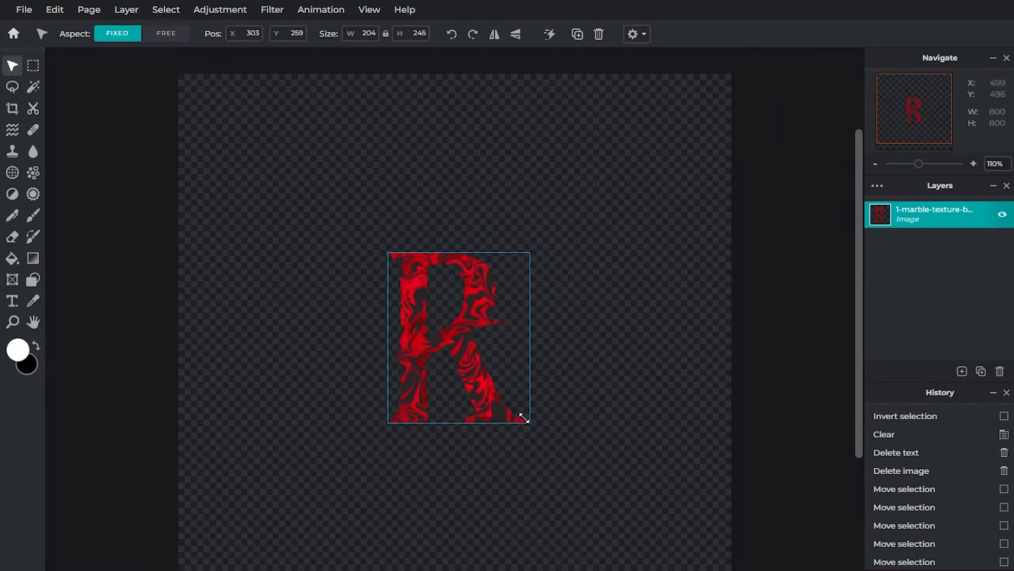
scroll(455, 366, "down", 1)
mouse_move(464, 347)
left_mouse_down()
mouse_move(453, 315)
mouse_move(454, 365)
mouse_move(464, 345)
left_mouse_up()
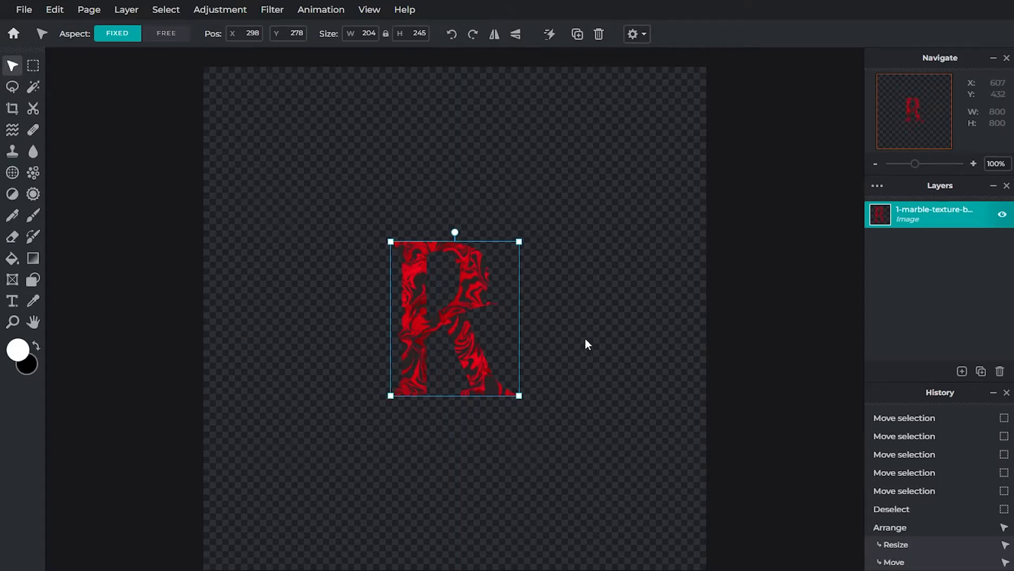
left_click(571, 316)
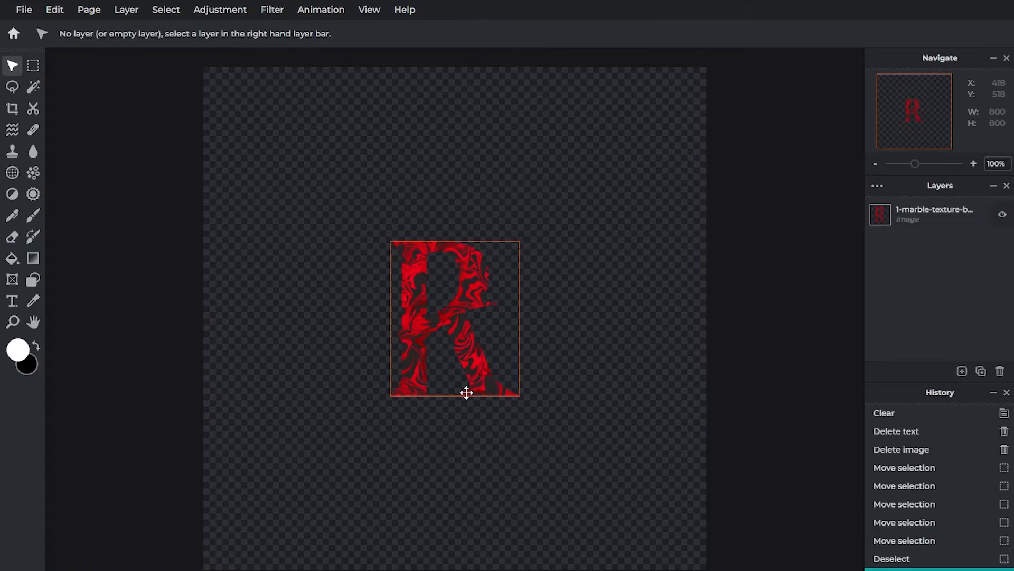
left_click(464, 392)
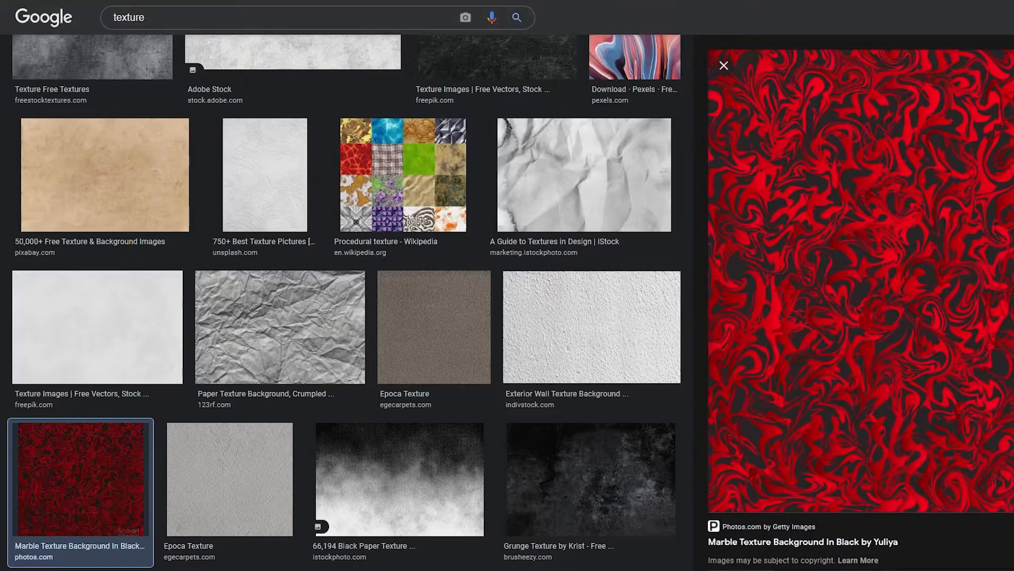
Step: Return to the Google Images texture results, look through them, and preview the iStock black paper texture
scroll(211, 349, "up", 3)
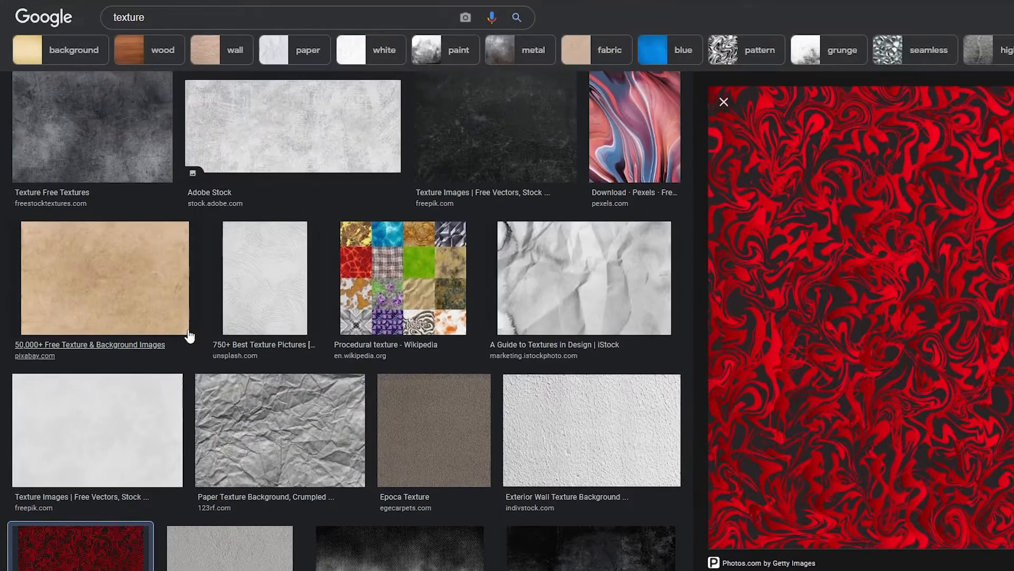
scroll(189, 336, "down", 7)
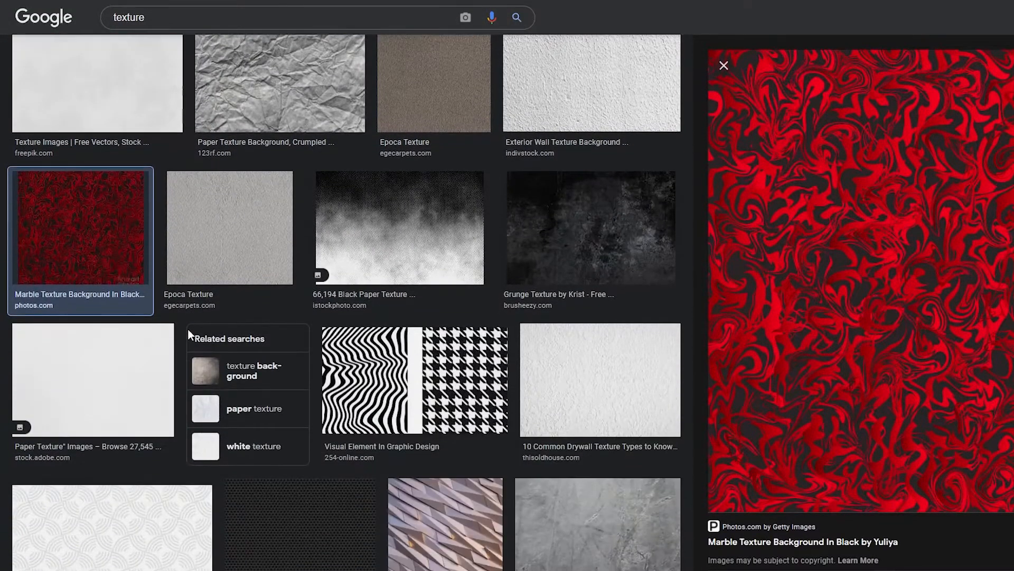
left_click(420, 252)
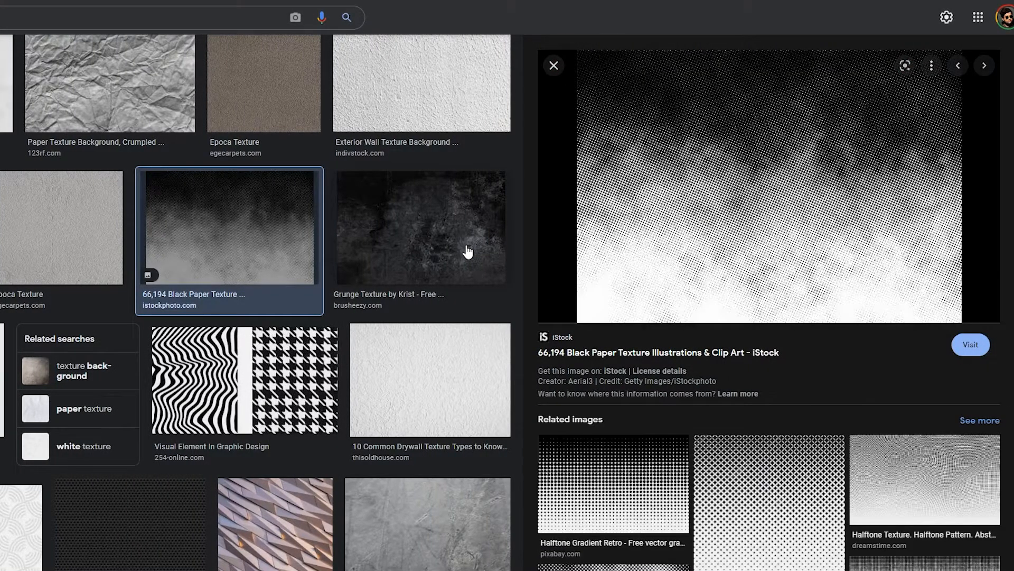
Step: Preview the Brusheezy grunge texture and look further through the Google Images texture results for a dark background
left_click(467, 250)
scroll(475, 252, "down", 10)
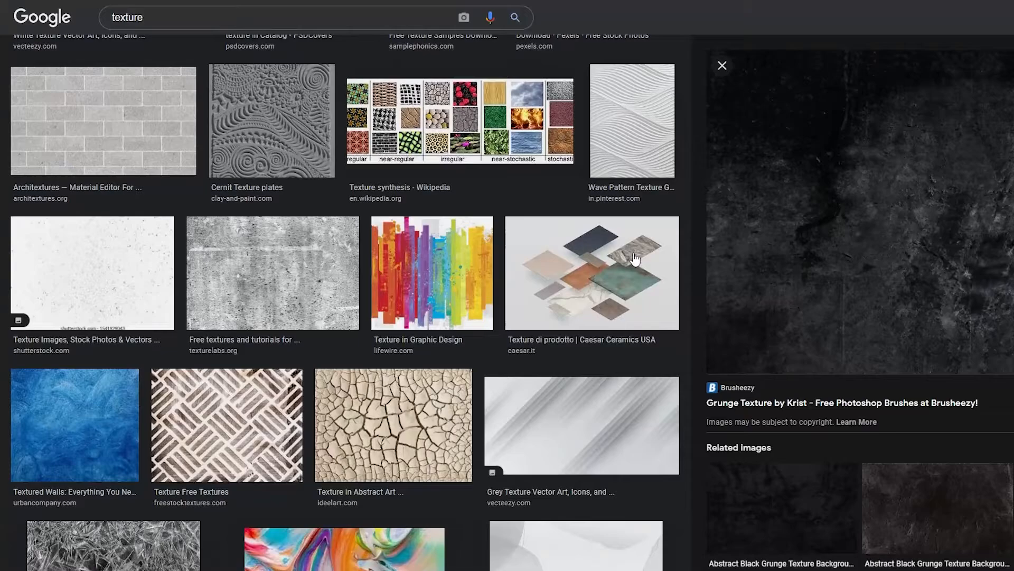
scroll(635, 259, "down", 10)
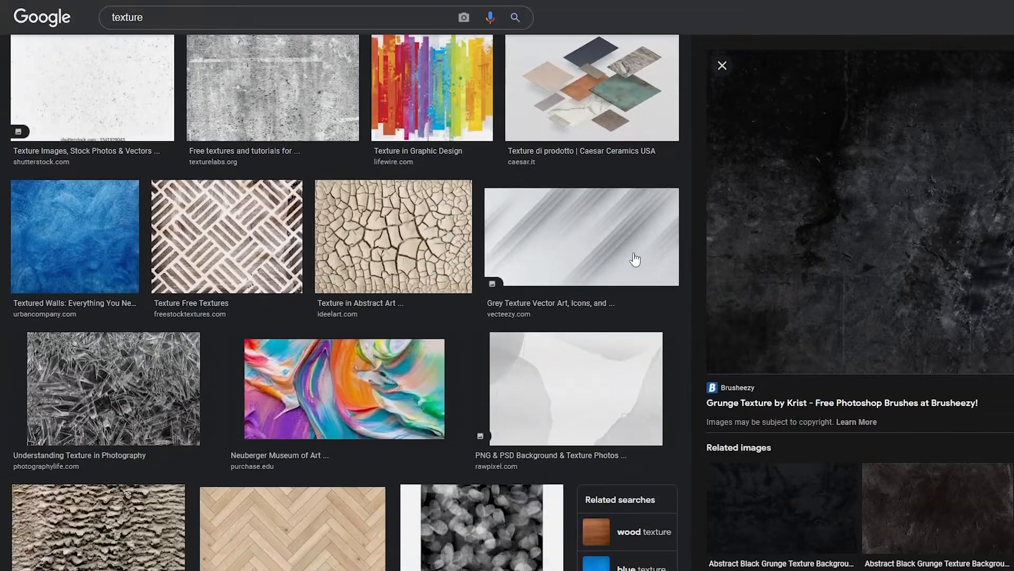
scroll(636, 259, "down", 15)
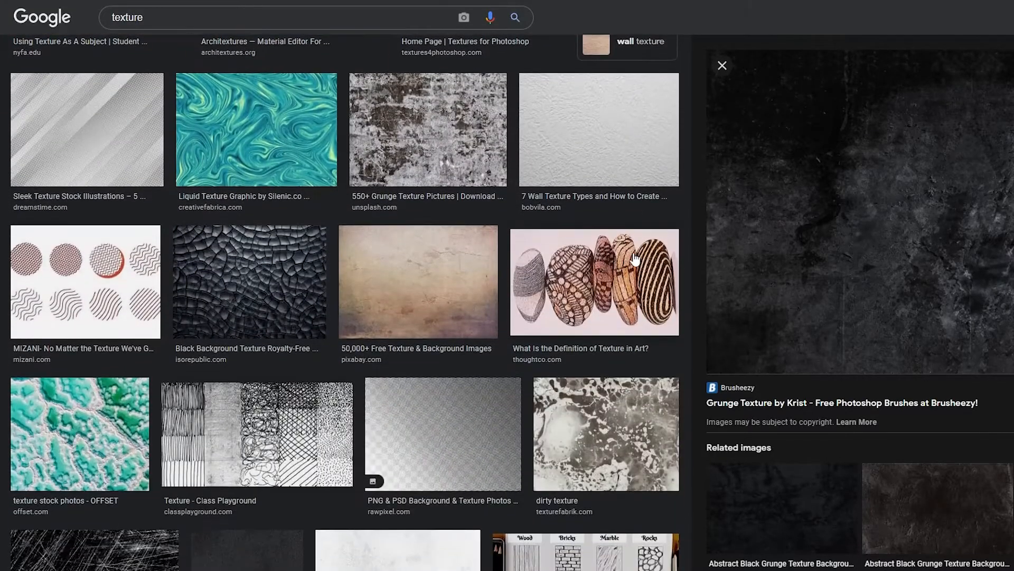
scroll(636, 259, "down", 15)
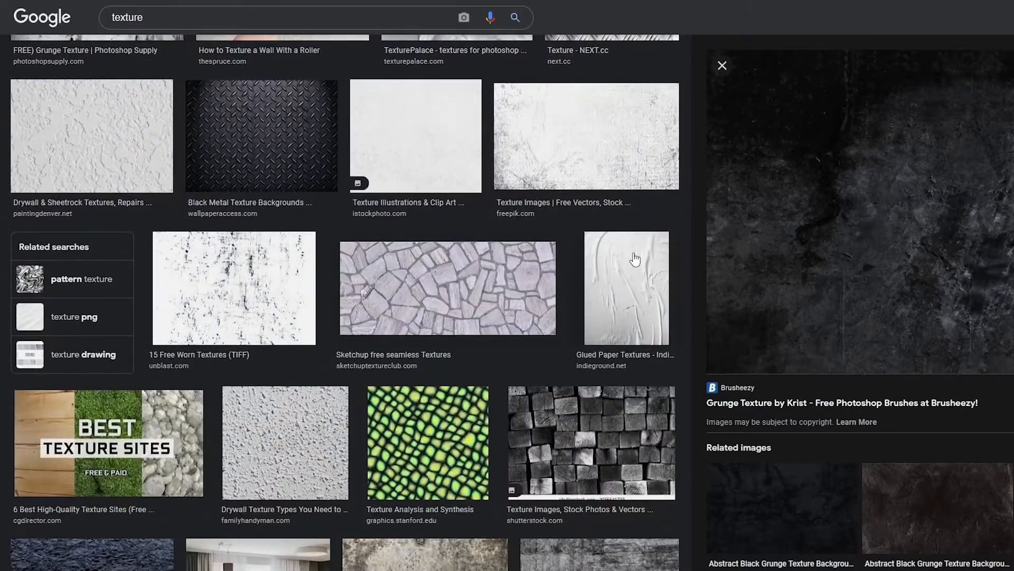
scroll(490, 399, "down", 7)
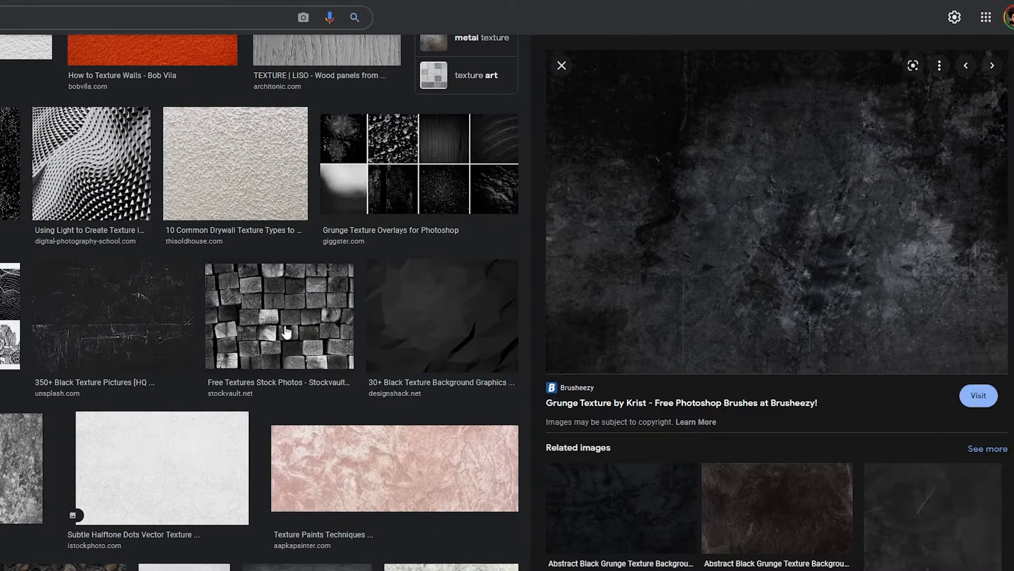
Step: Open the Design Shack black texture, follow related images to Vecteezy's black geometric background, and save it as the JPEG black-geometric-background-vector
left_click(603, 315)
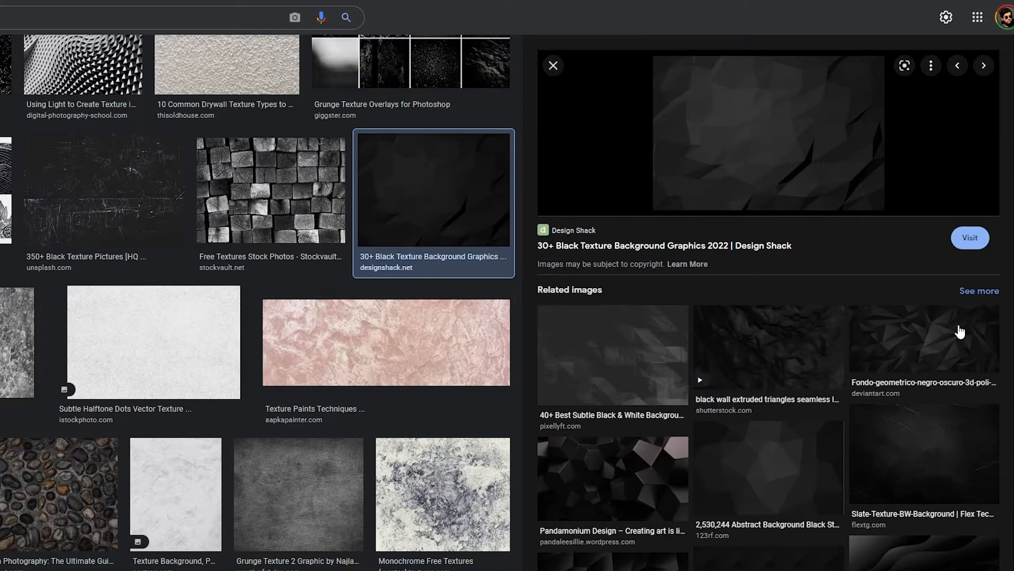
left_click(1013, 332)
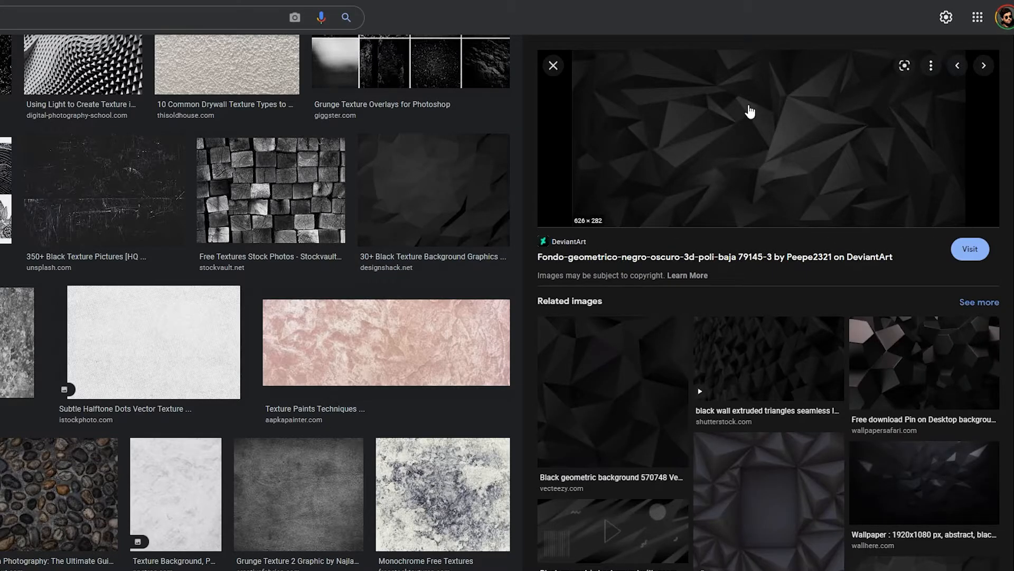
left_click(651, 374)
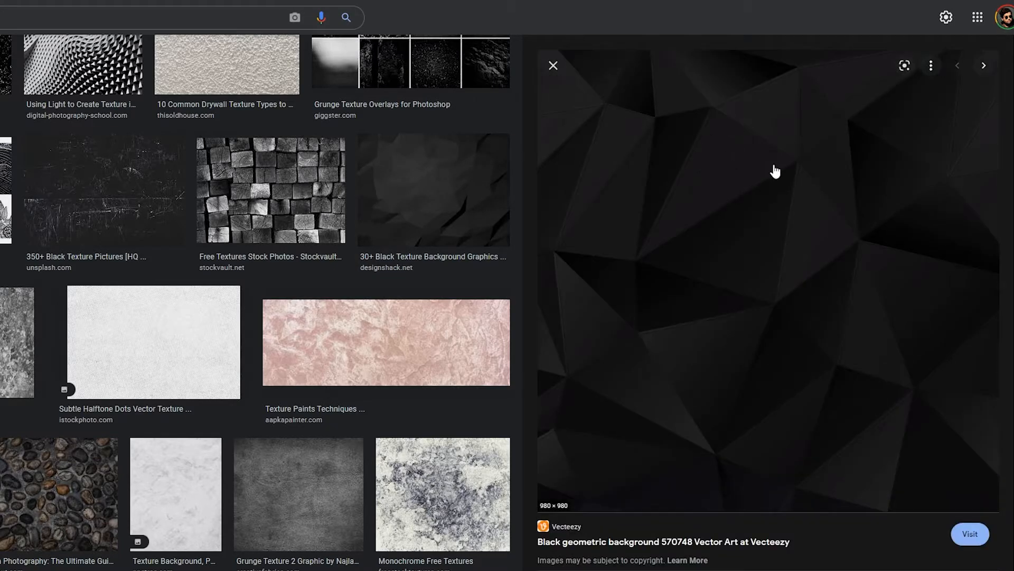
right_click(799, 203)
left_click(816, 333)
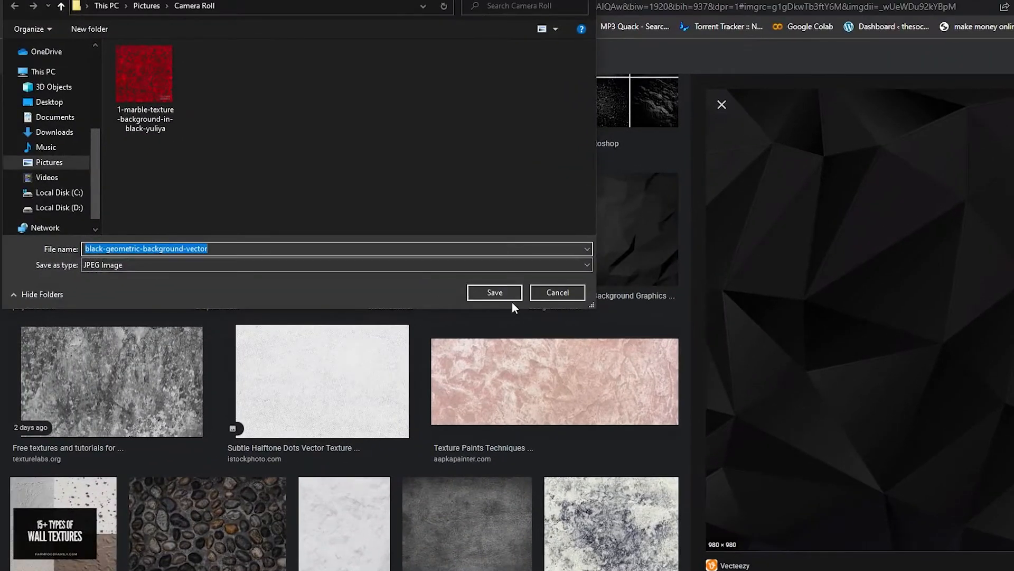
left_click(426, 275)
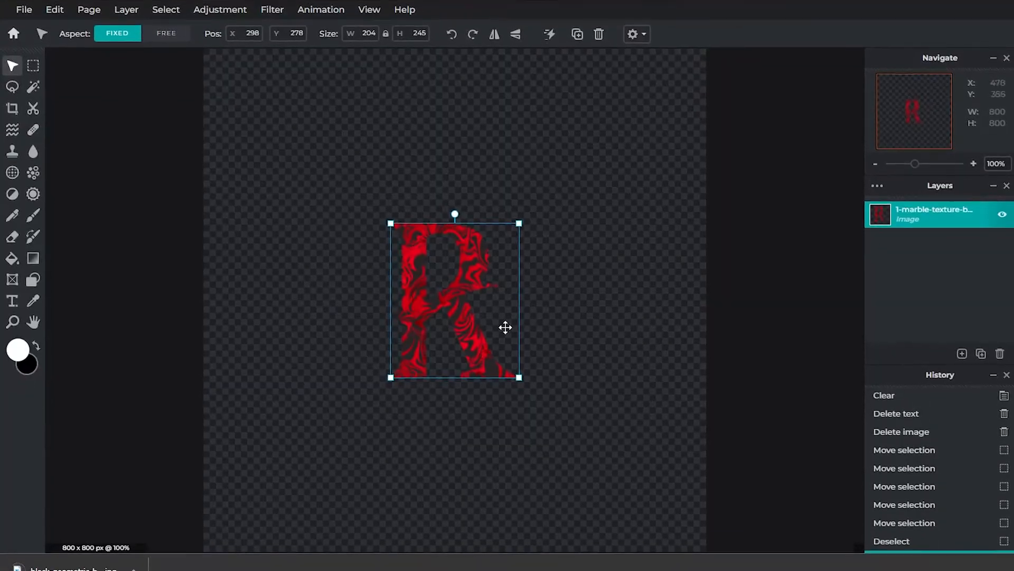
Step: Add the downloaded black geometric image to the current Pixlr E document as a layer and place it beneath the marble R layer
left_click(134, 568)
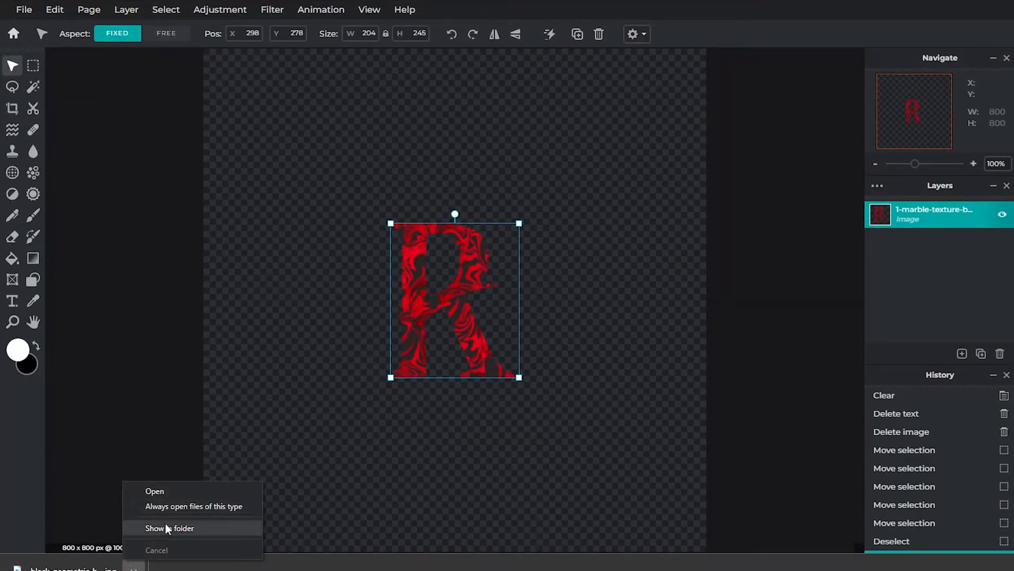
left_click(169, 527)
left_click_drag(295, 91, 634, 238)
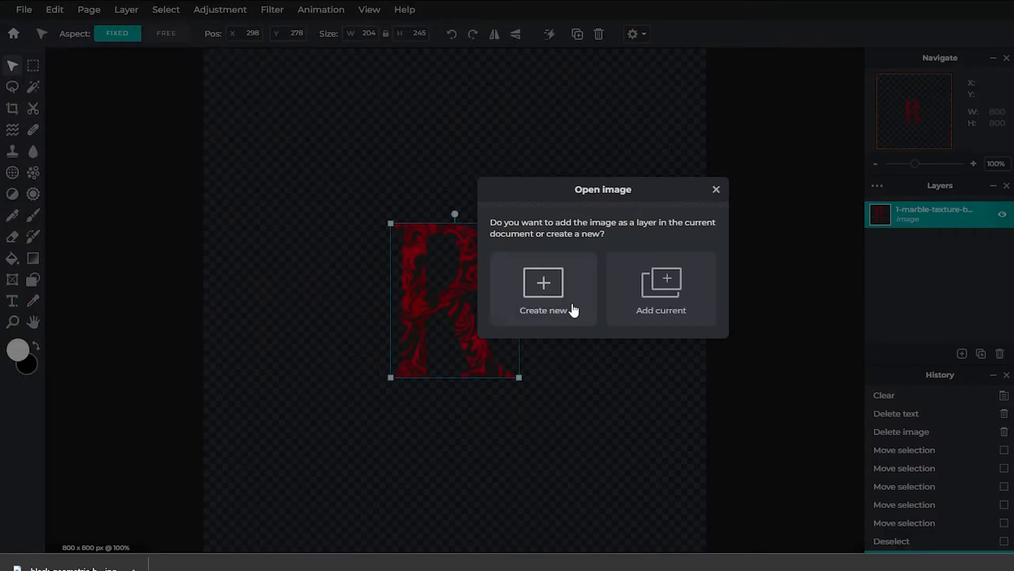
left_click(665, 294)
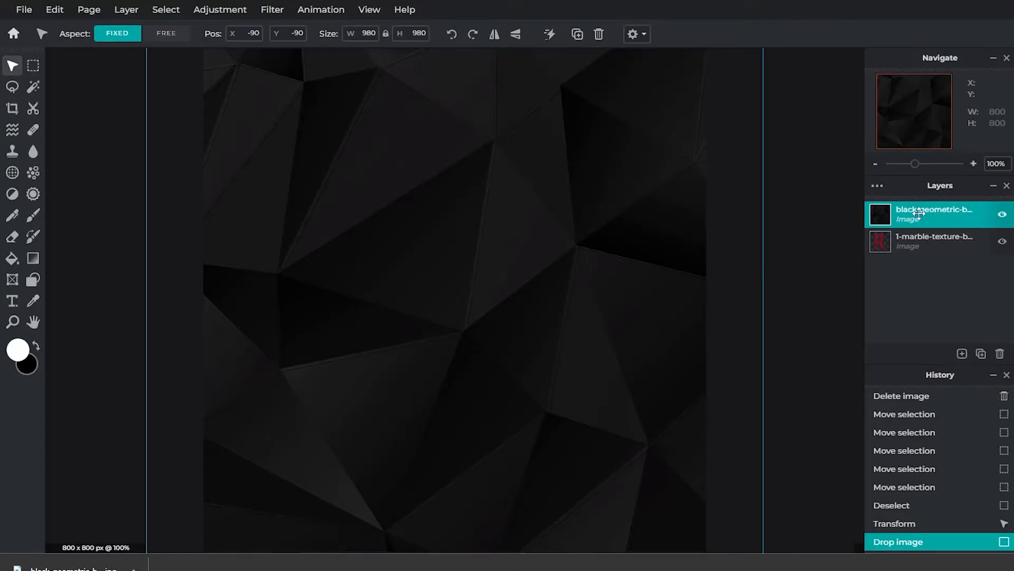
left_click_drag(919, 212, 945, 239)
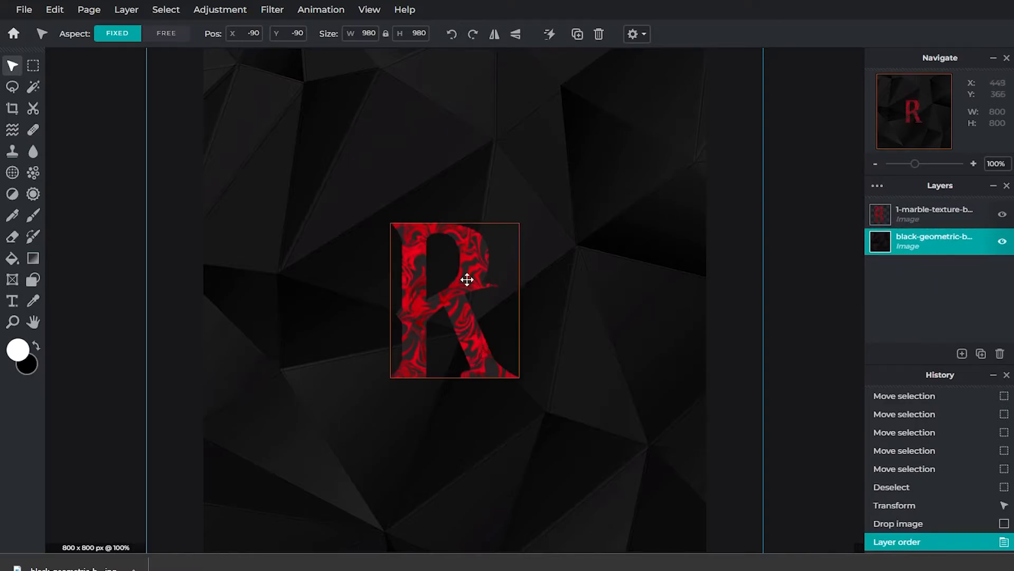
Step: Scale the black geometric background to 800 × 800 px at X 0, Y 0 so it fits the canvas
left_click(790, 358)
left_click(665, 333)
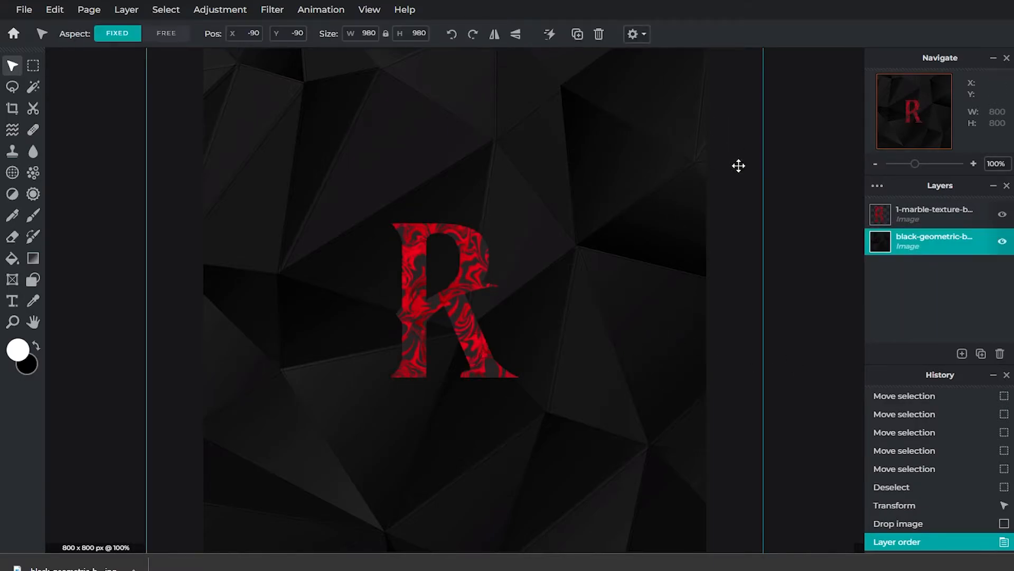
scroll(699, 370, "down", 3)
left_click_drag(665, 87, 627, 127)
left_click_drag(550, 219, 584, 182)
left_click_drag(666, 90, 626, 128)
left_click(670, 167)
scroll(475, 338, "up", 3)
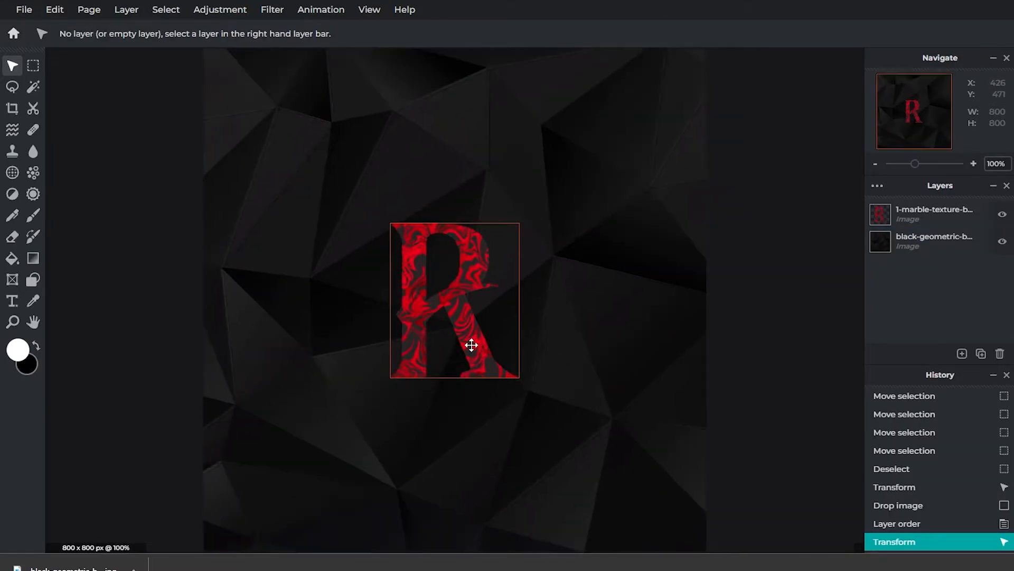
scroll(614, 368, "down", 2)
left_click_drag(469, 299, 471, 299)
left_click(709, 225)
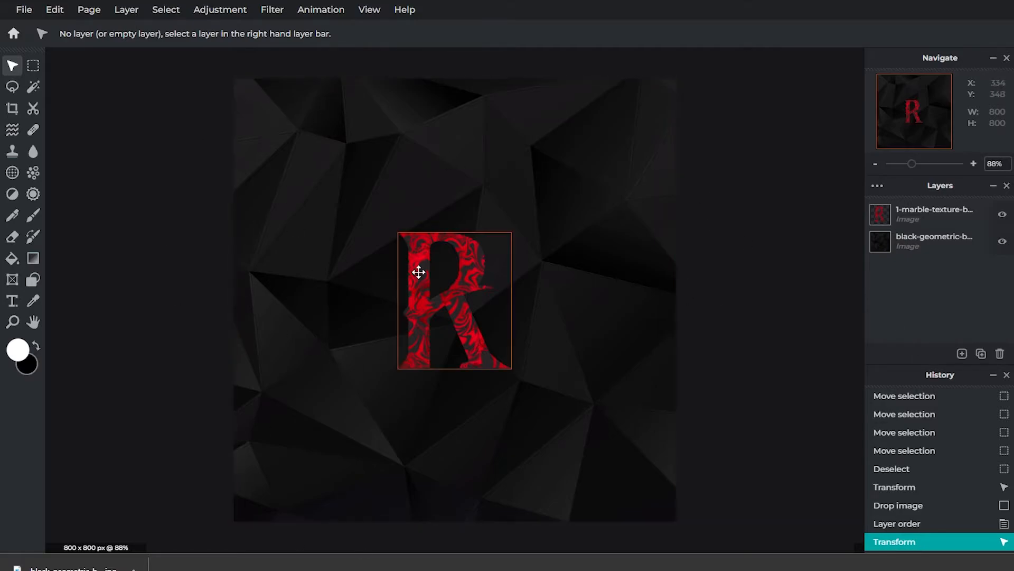
Step: Apply an outline of size 3 in black at 100% opacity to the marble R
left_click(419, 272)
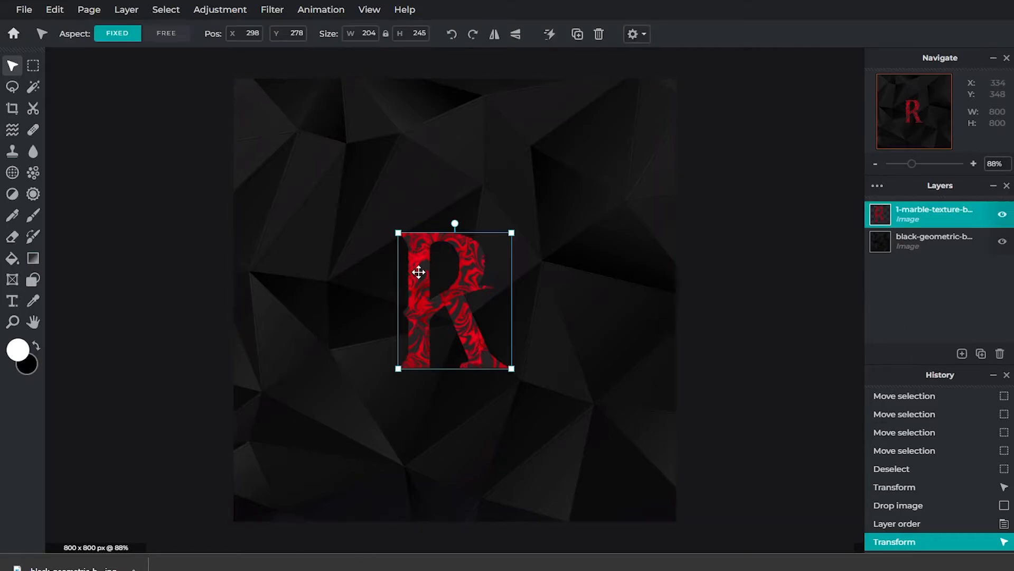
left_click(264, 16)
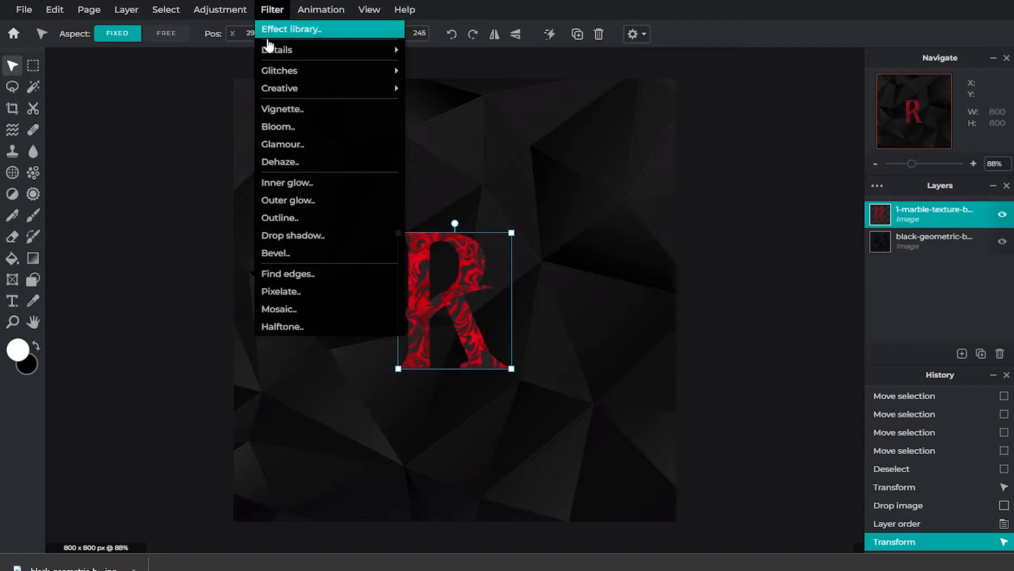
left_click(308, 220)
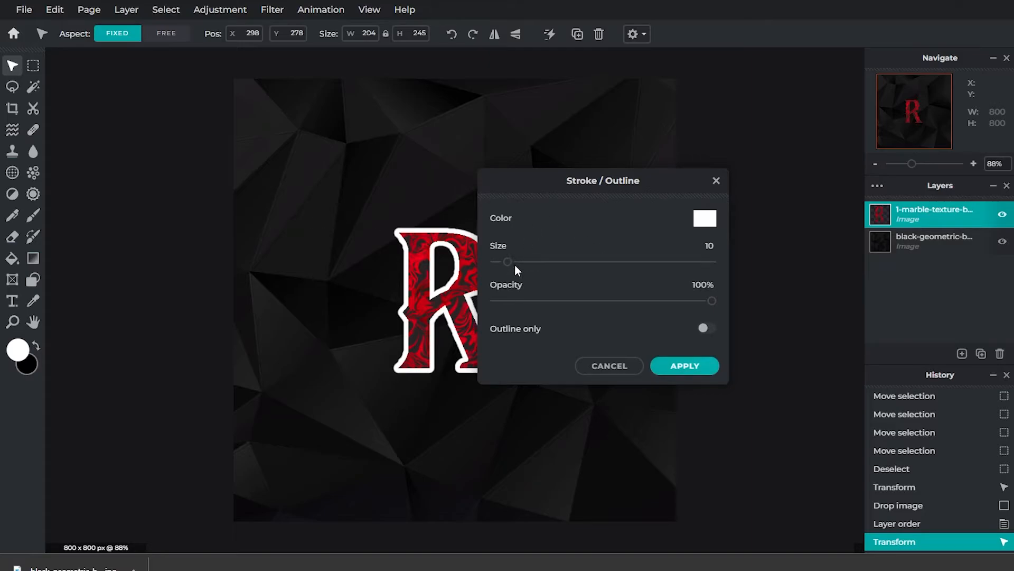
left_click_drag(511, 269, 501, 272)
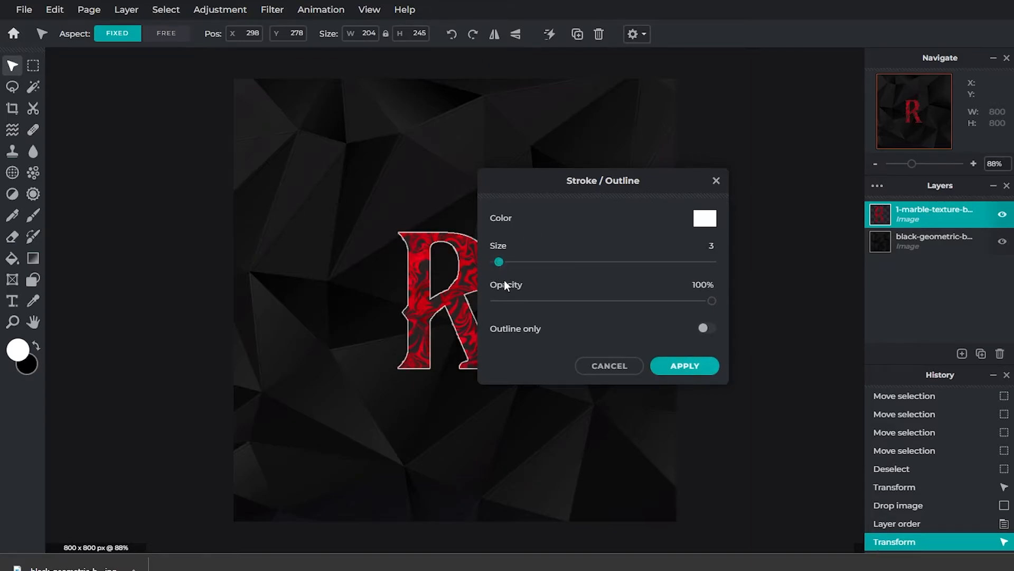
left_click(706, 219)
left_click(600, 274)
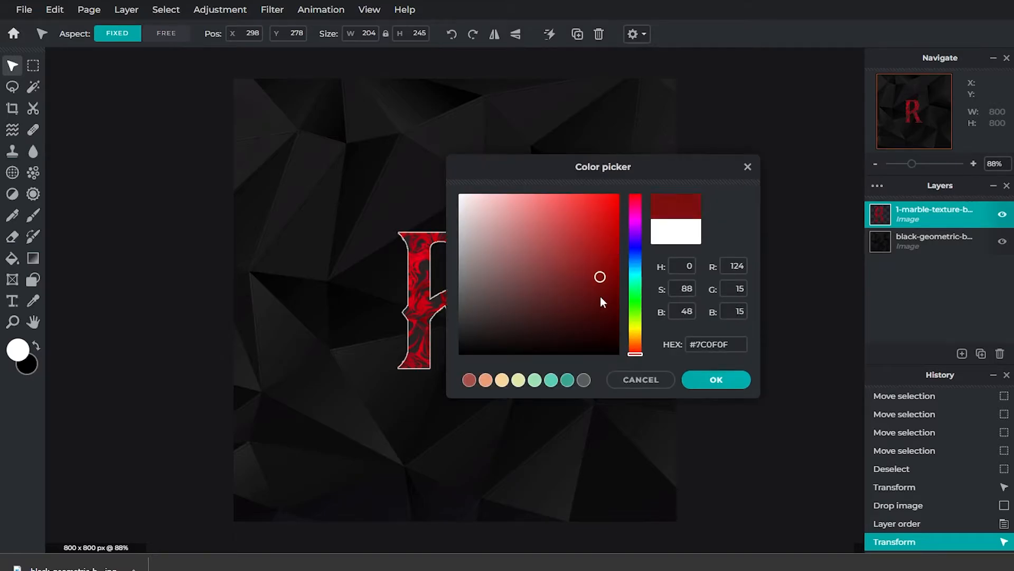
left_click_drag(600, 274, 639, 394)
left_click(696, 389)
mouse_move(715, 300)
left_mouse_down()
mouse_move(565, 301)
mouse_move(715, 302)
left_mouse_up()
left_click(687, 371)
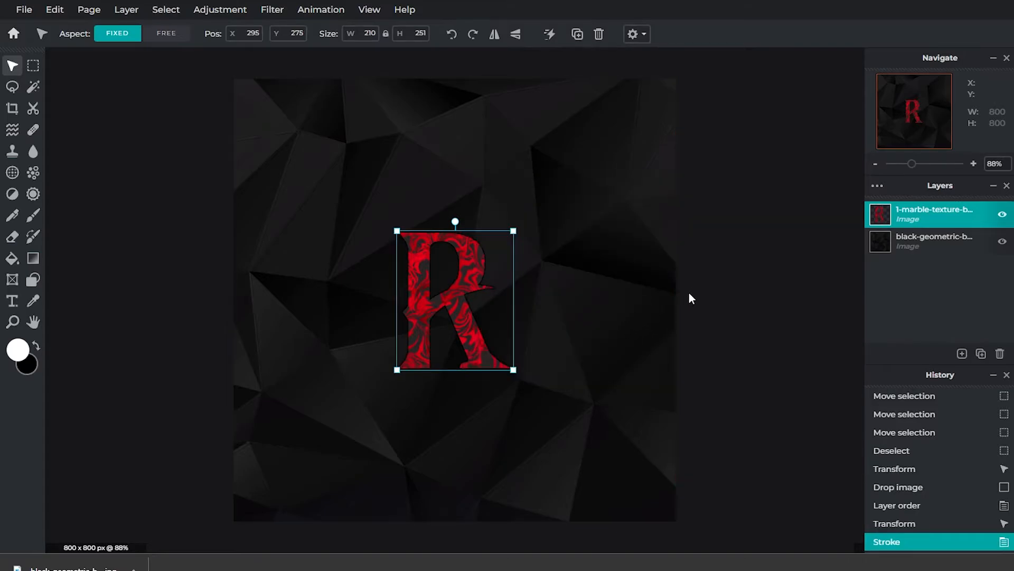
left_click(743, 269)
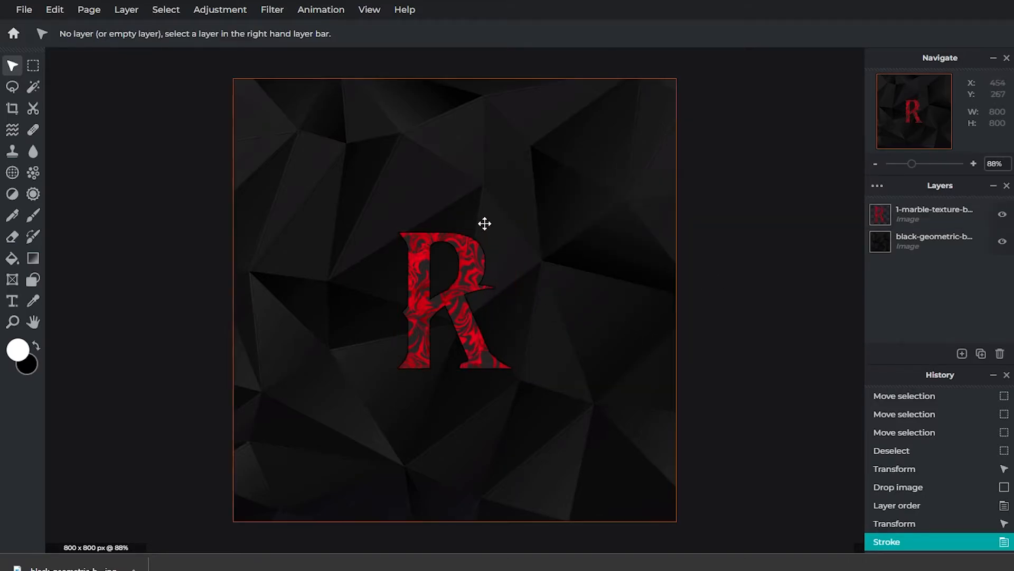
Step: Add a black drop shadow to the R with 100% opacity, slight blur, offset x 22 px and offset y 16 px
left_click(33, 218)
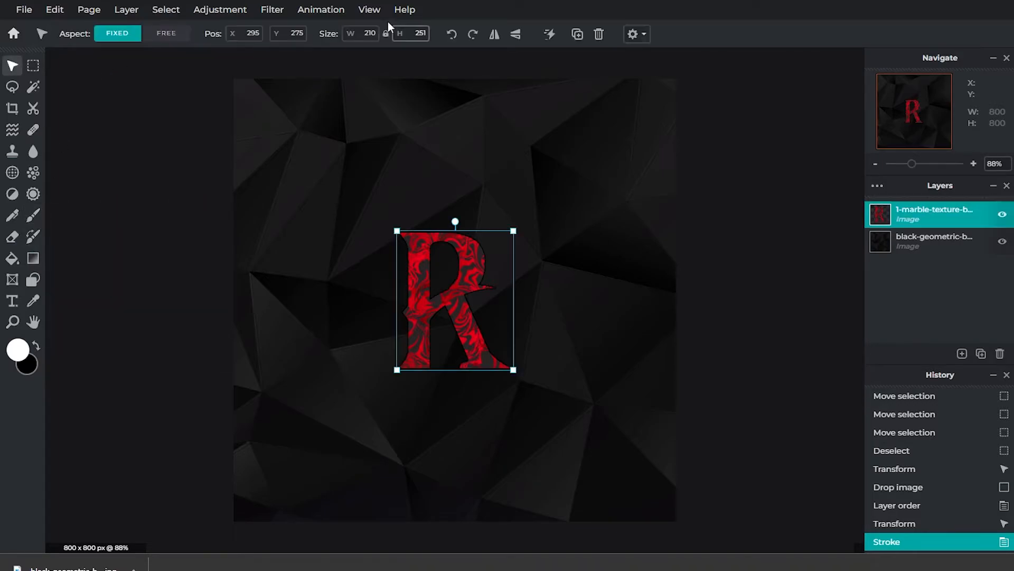
left_click(275, 11)
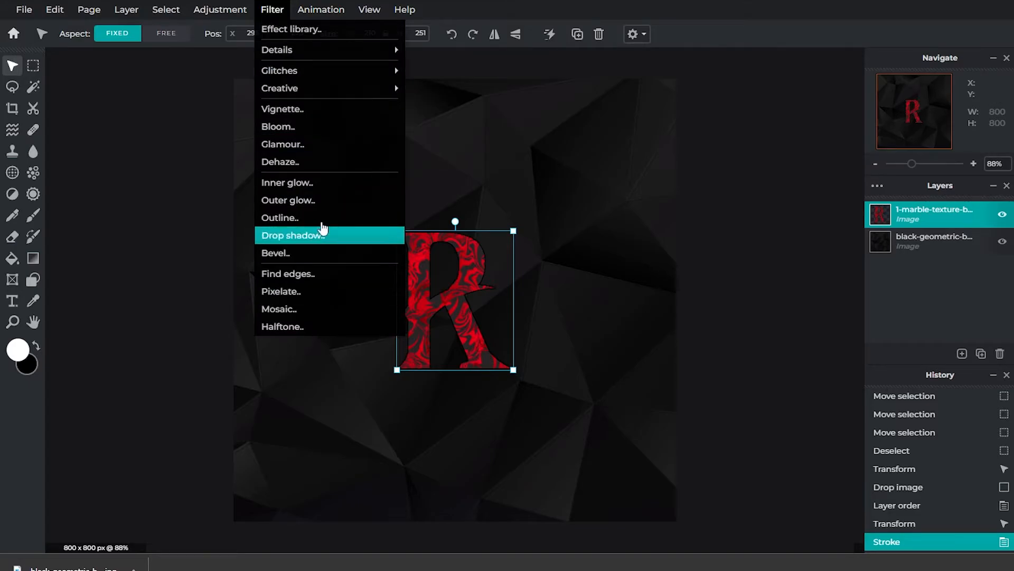
left_click(330, 243)
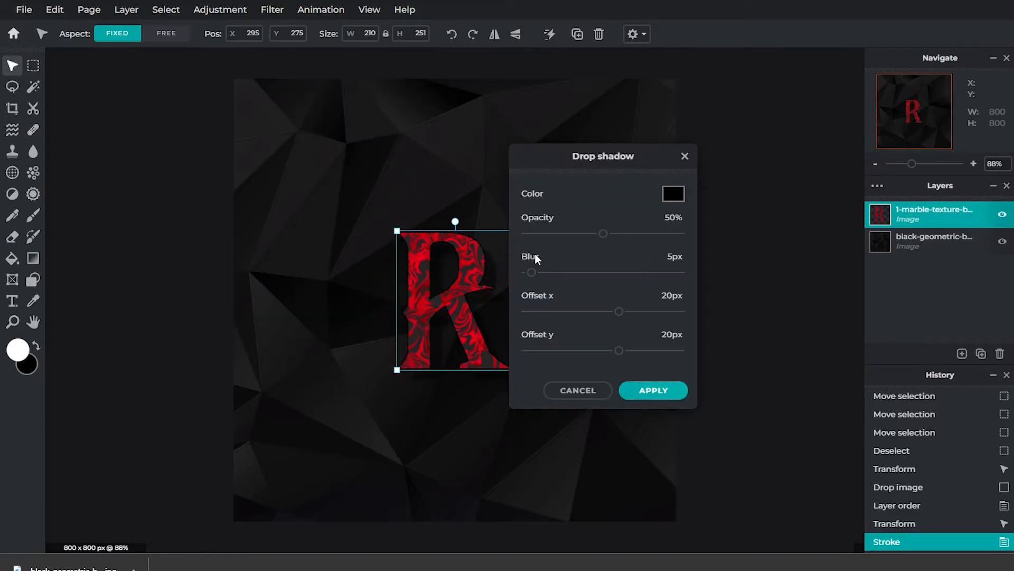
left_click_drag(607, 240, 665, 241)
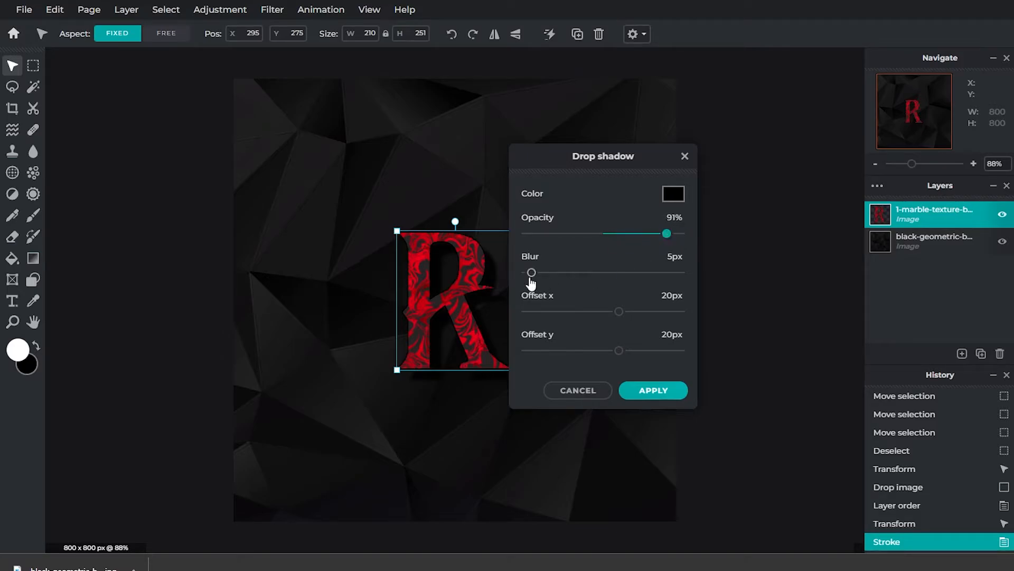
left_click_drag(531, 280, 508, 286)
mouse_move(620, 316)
left_mouse_down()
mouse_move(592, 314)
mouse_move(621, 314)
left_mouse_up()
mouse_move(624, 356)
left_mouse_down()
mouse_move(606, 353)
mouse_move(623, 352)
left_mouse_up()
left_click_drag(666, 240, 628, 246)
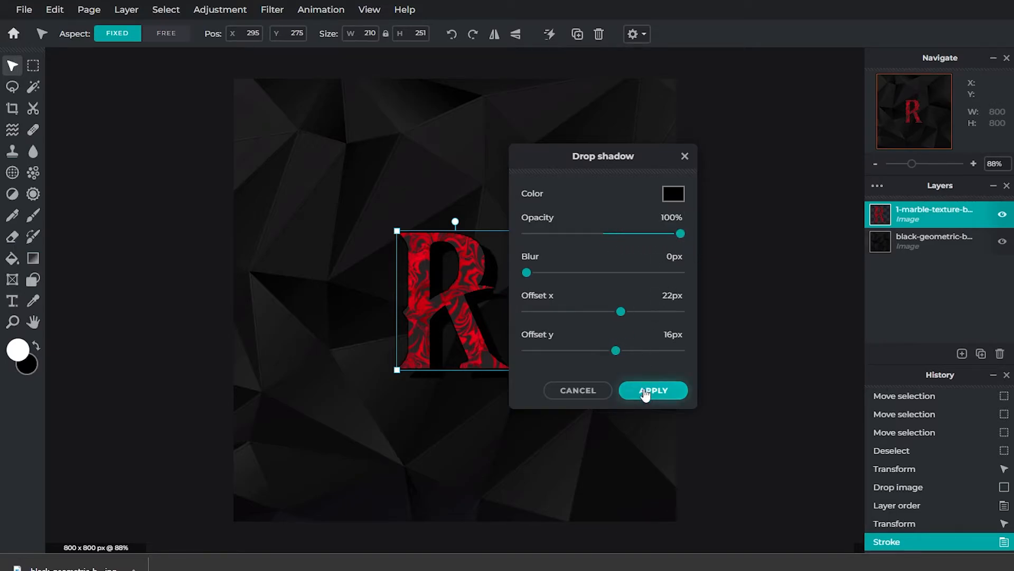
mouse_move(538, 280)
left_mouse_down()
mouse_move(558, 281)
mouse_move(543, 283)
left_mouse_up()
left_click(651, 390)
Step: Move the shadowed R slightly up and to the right on the canvas
left_click(738, 359)
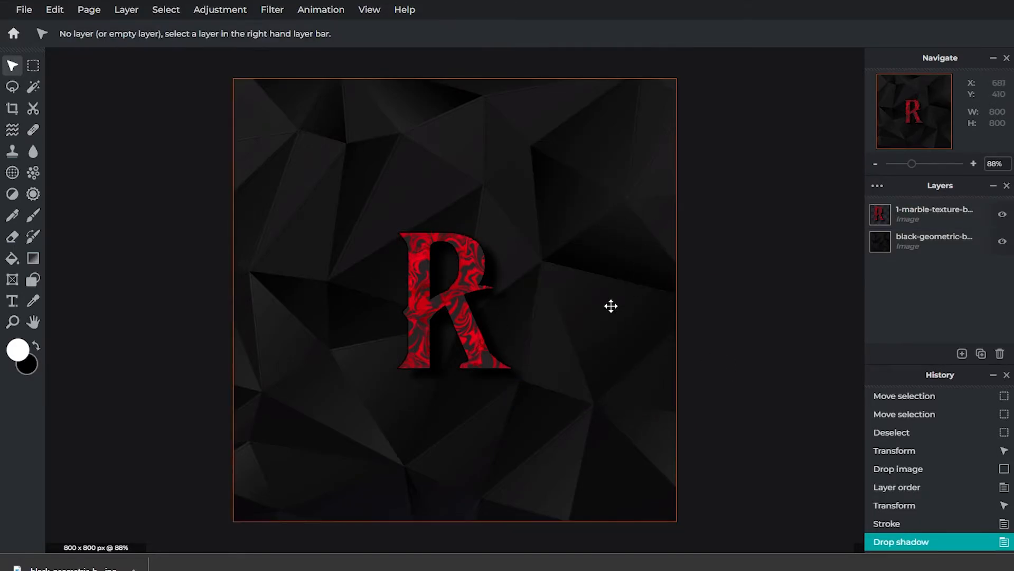
mouse_move(469, 324)
left_mouse_down()
mouse_move(471, 315)
mouse_move(521, 312)
mouse_move(455, 315)
mouse_move(479, 316)
left_mouse_up()
left_click(736, 295)
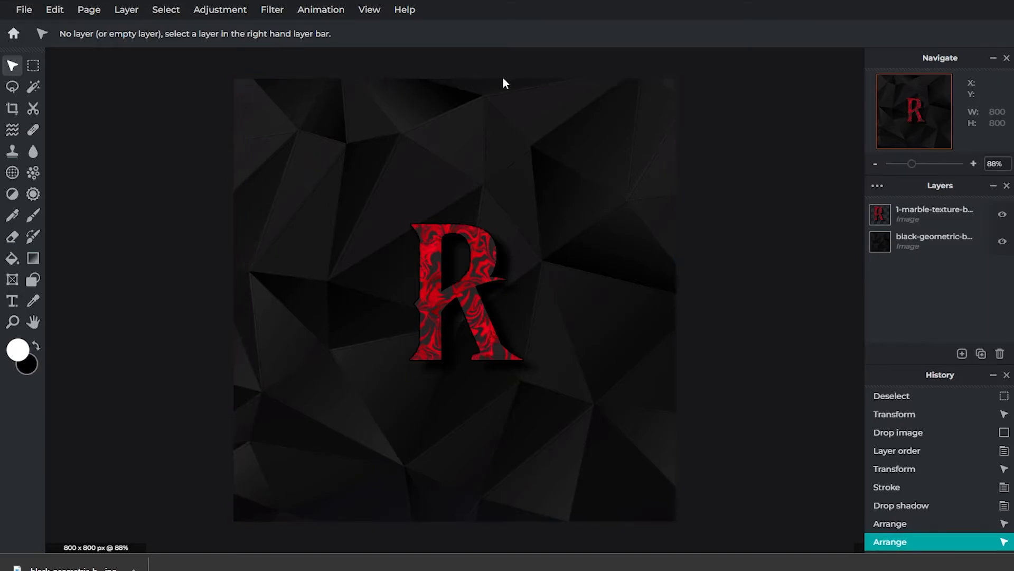
Step: Select the black geometric background layer and set the Brush tool's colour to black (#000000)
left_click(929, 241)
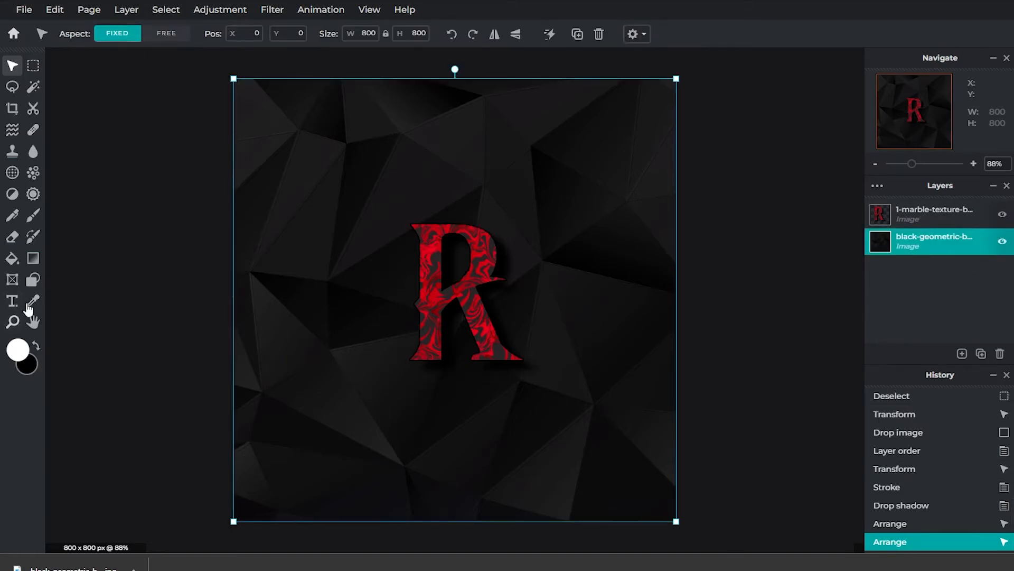
left_click(32, 215)
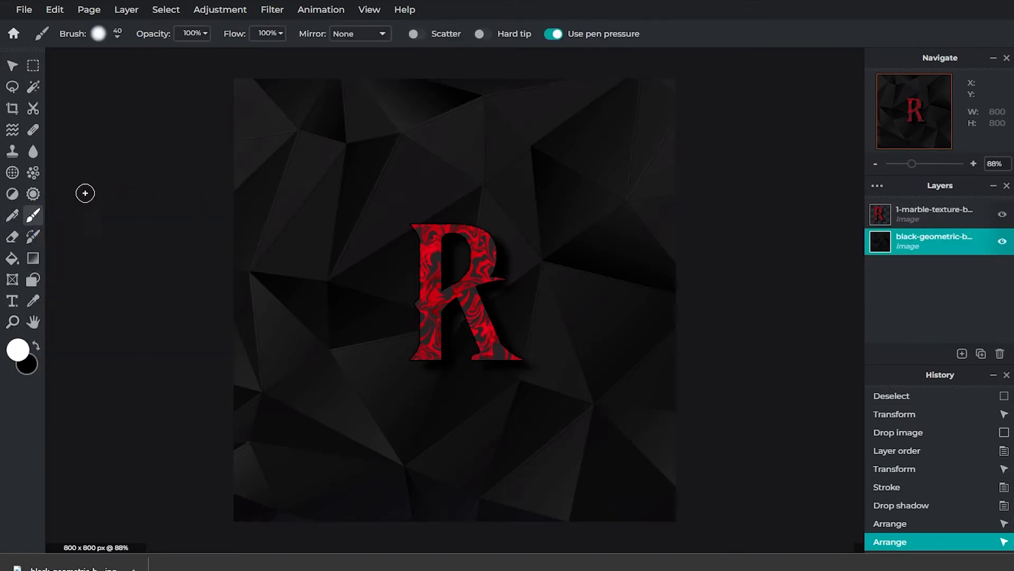
left_click(27, 370)
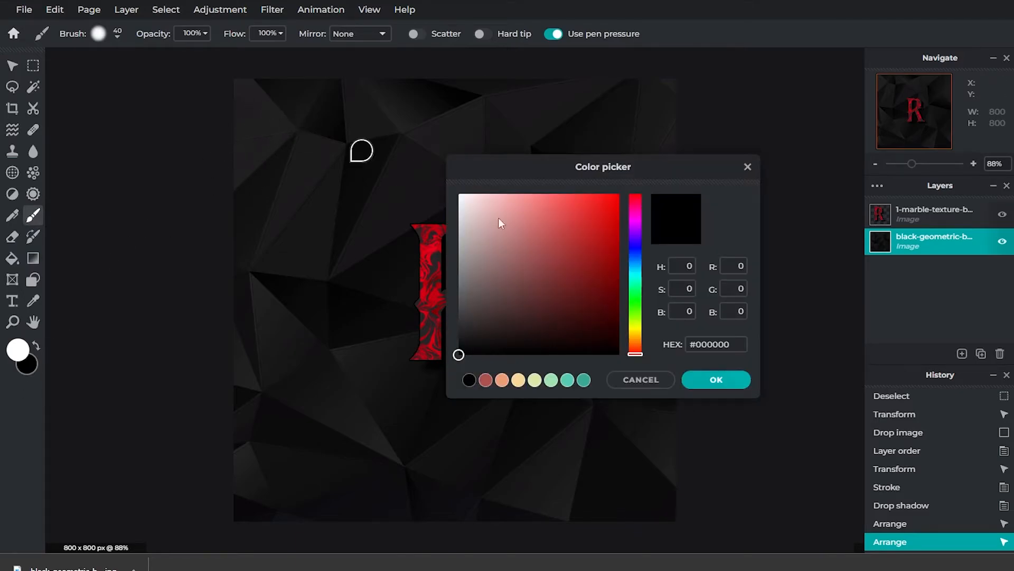
left_click(716, 380)
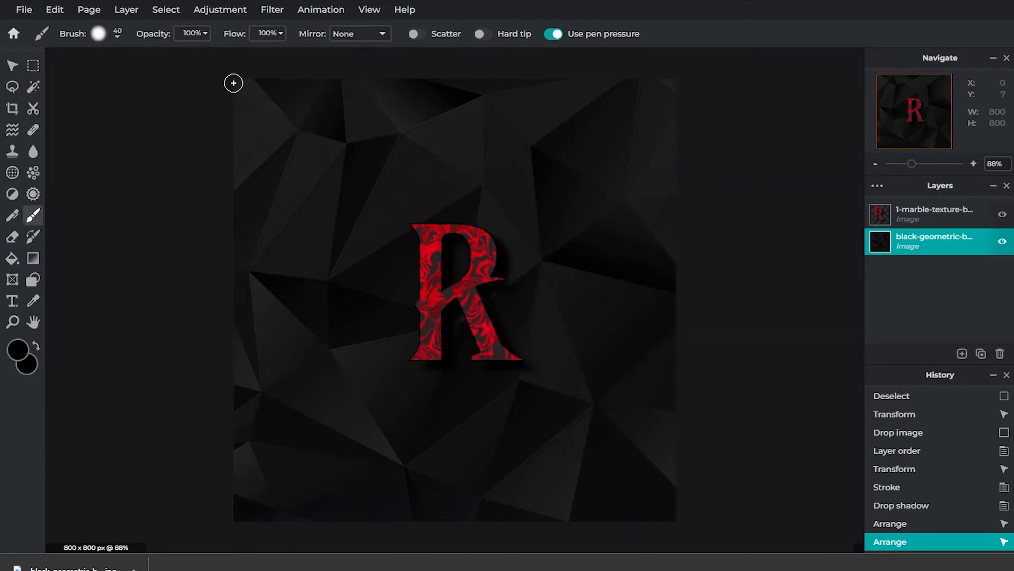
Step: Try to paint a black border along the canvas edges directly on the background layer with the size 40 brush
mouse_move(233, 83)
left_mouse_down()
mouse_move(573, 82)
mouse_move(673, 263)
mouse_move(668, 516)
mouse_move(235, 513)
left_mouse_up()
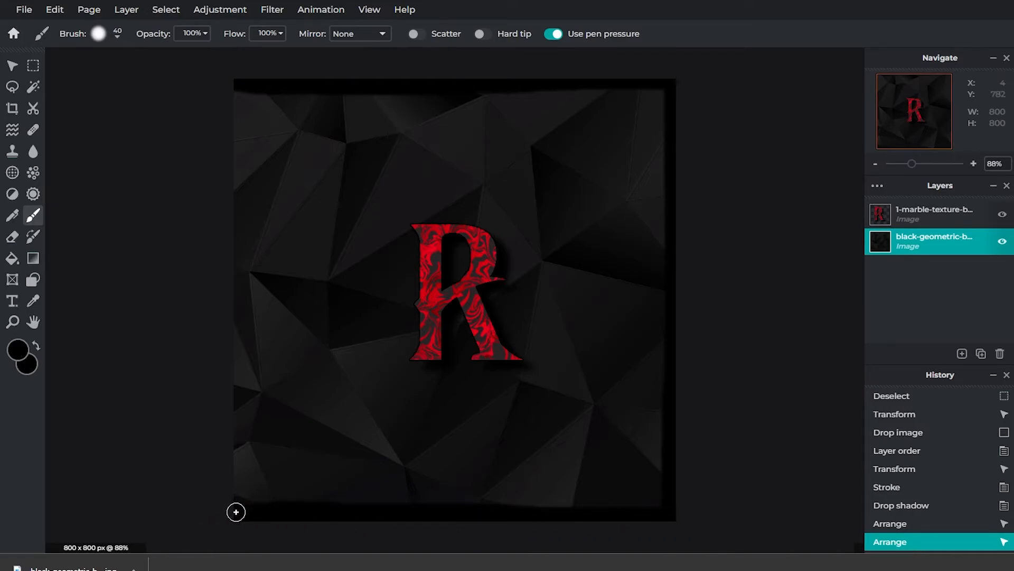
mouse_move(237, 511)
left_mouse_down()
mouse_move(245, 442)
mouse_move(234, 473)
mouse_move(240, 89)
left_mouse_up()
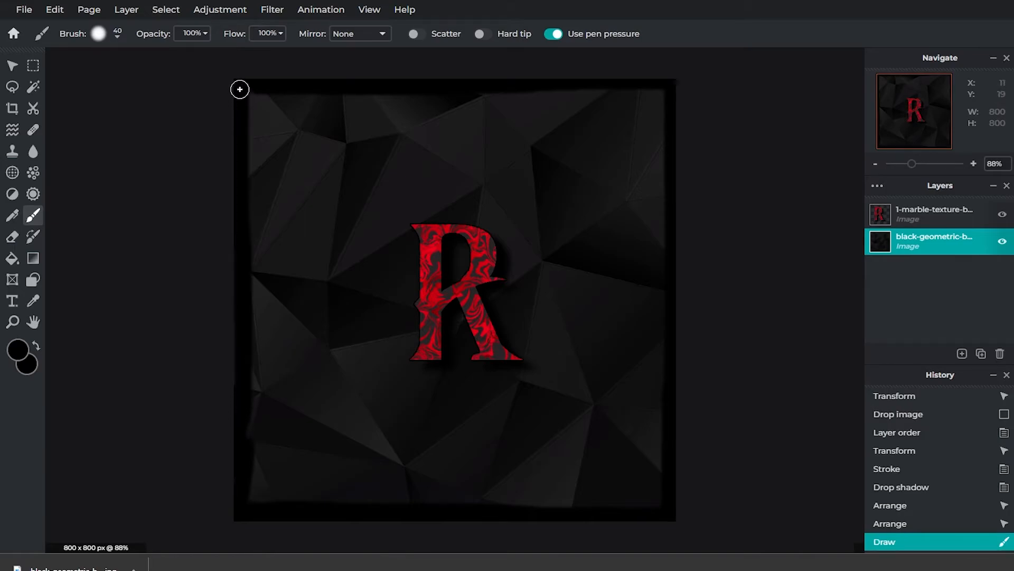
mouse_move(246, 455)
left_mouse_down()
mouse_move(246, 382)
mouse_move(240, 399)
left_mouse_up()
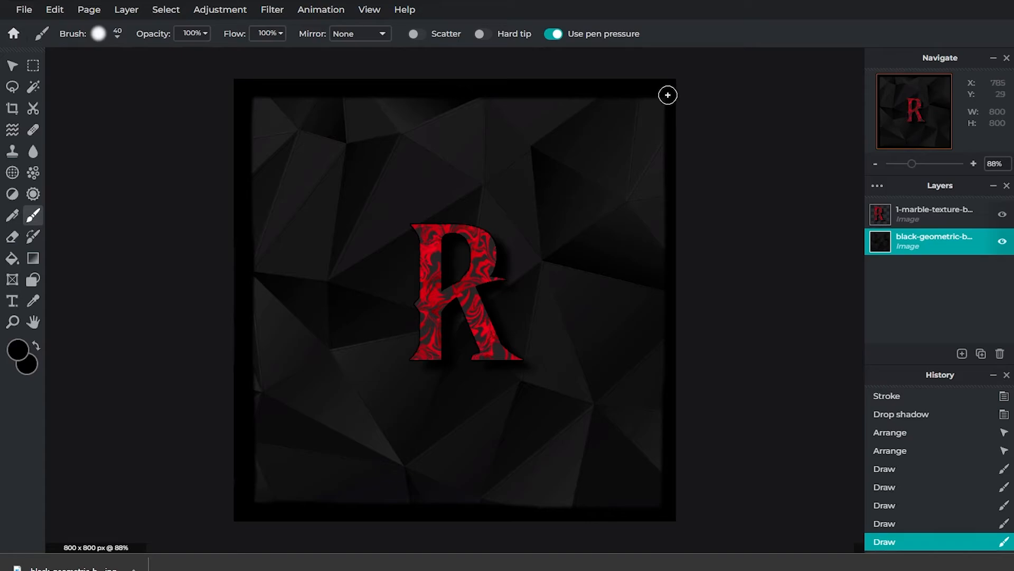
left_click_drag(668, 95, 667, 490)
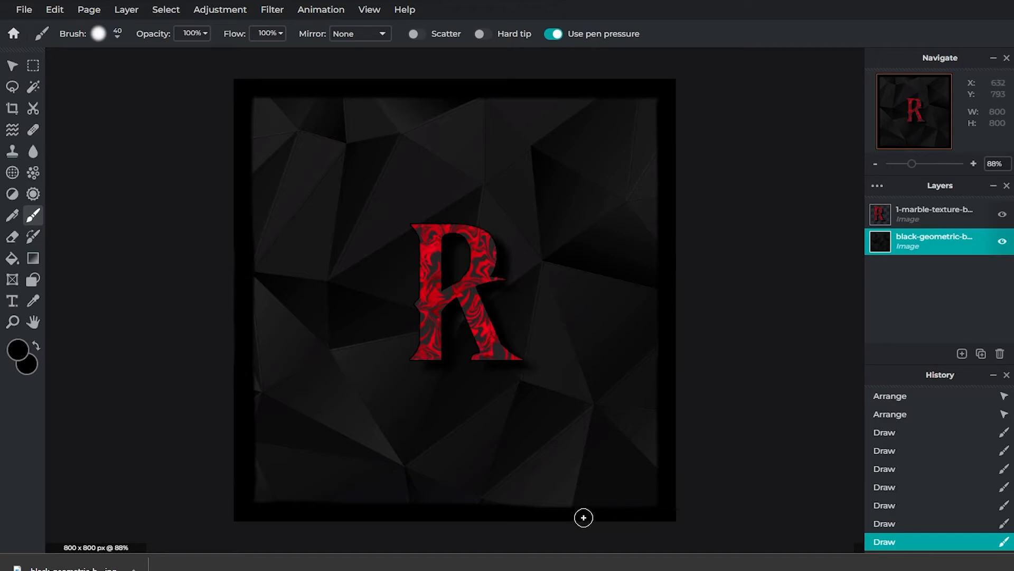
left_click_drag(471, 512, 667, 505)
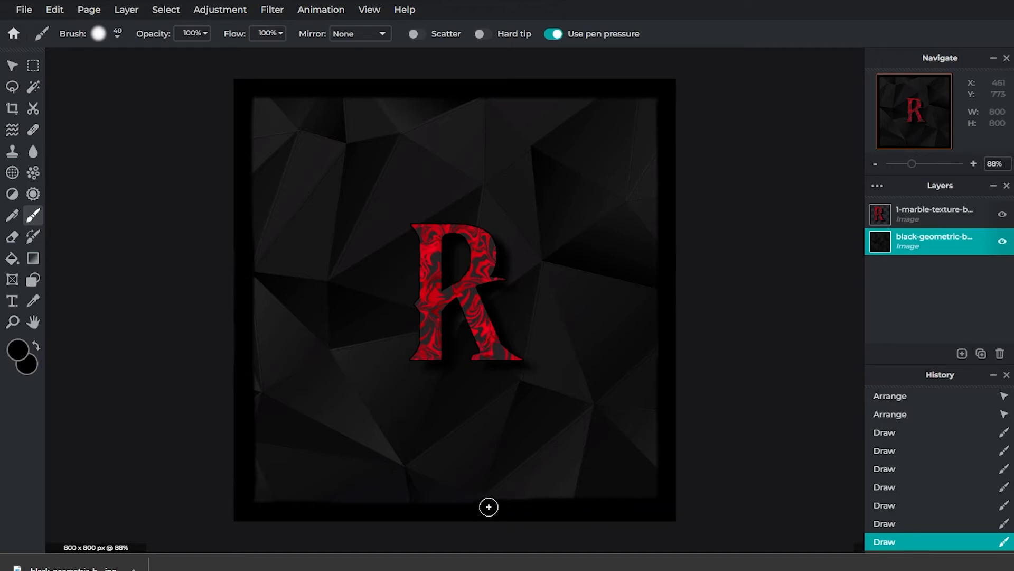
left_click(272, 10)
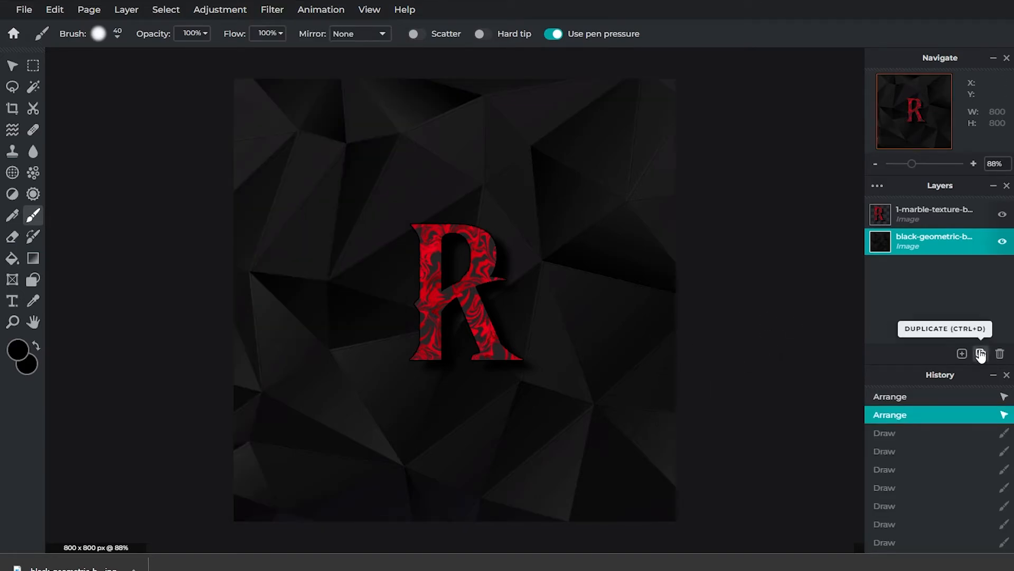
Step: Add an empty layer above the background and paint a black border along all four canvas edges with the size 40 brush
left_click(961, 352)
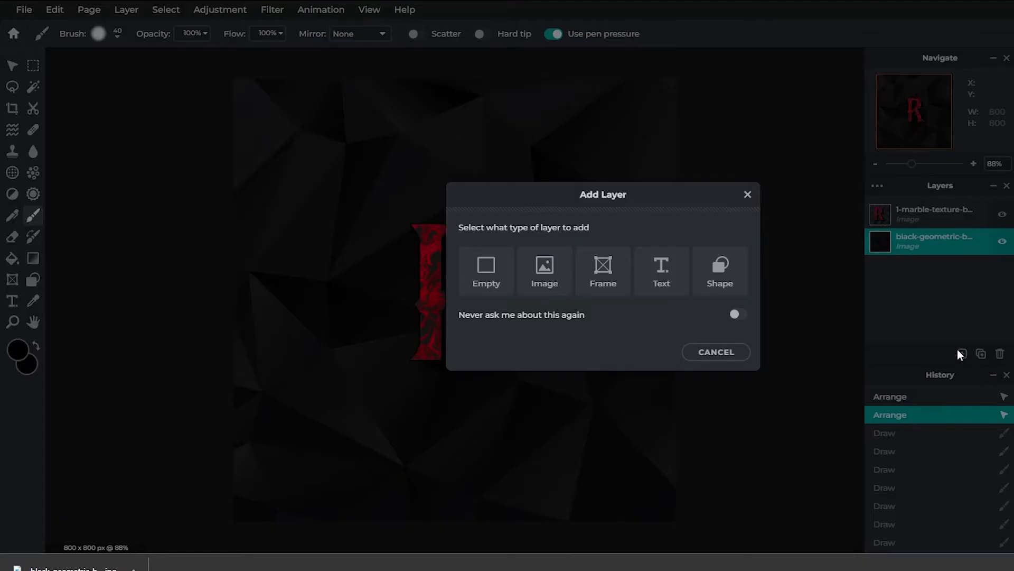
left_click(484, 284)
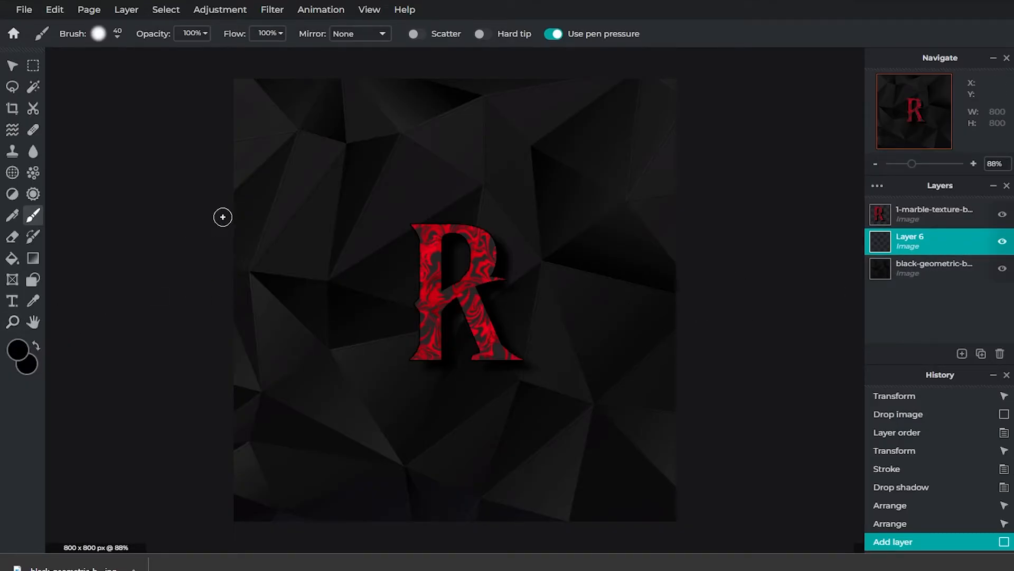
left_click_drag(240, 227, 240, 84)
mouse_move(270, 83)
left_mouse_down()
mouse_move(612, 84)
mouse_move(544, 84)
left_mouse_up()
left_click_drag(239, 218, 240, 525)
left_click_drag(668, 90, 668, 441)
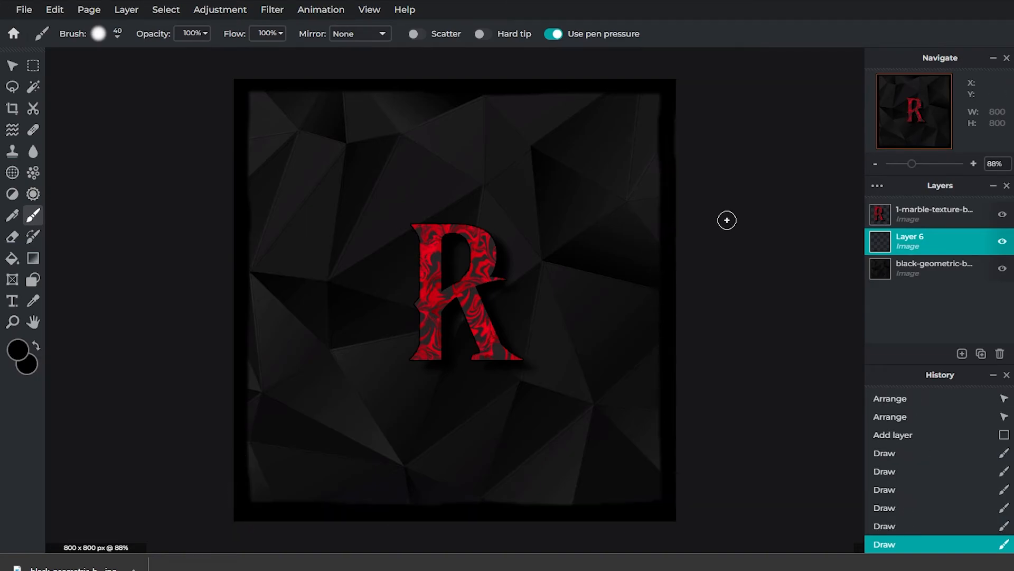
Step: Apply the Blur filter with an amount of 65 to the painted border layer
left_click(279, 13)
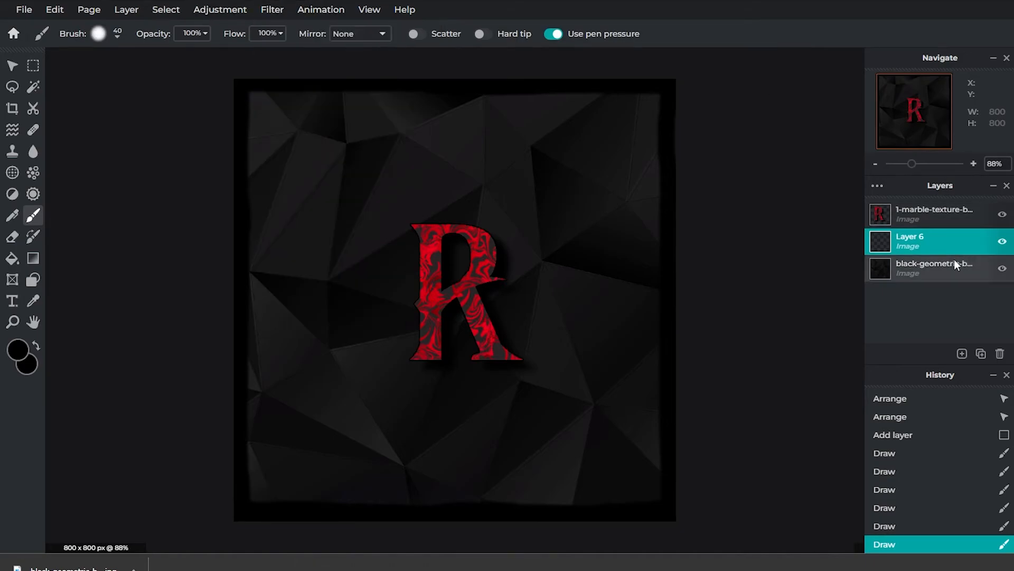
mouse_move(286, 18)
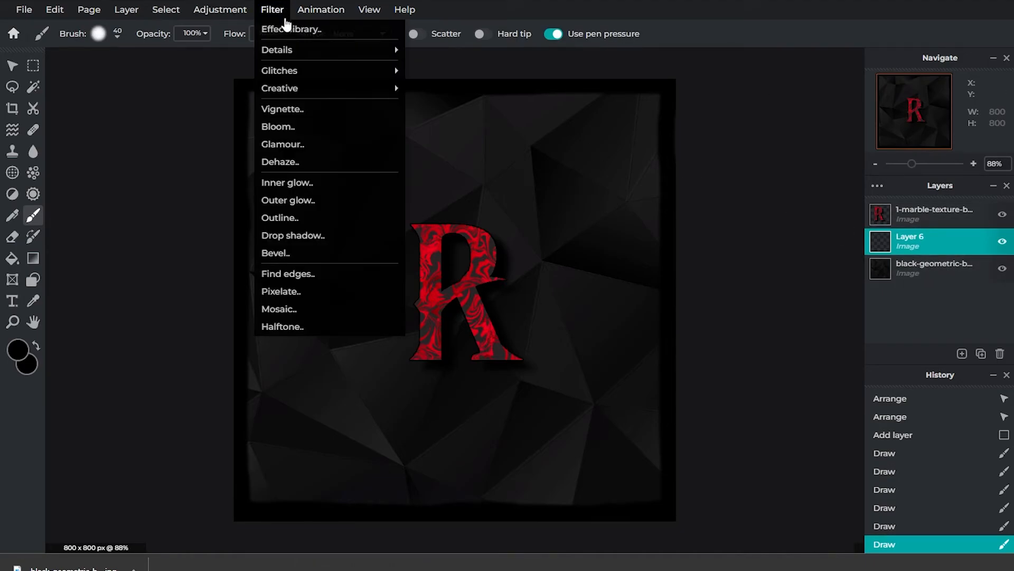
mouse_move(289, 51)
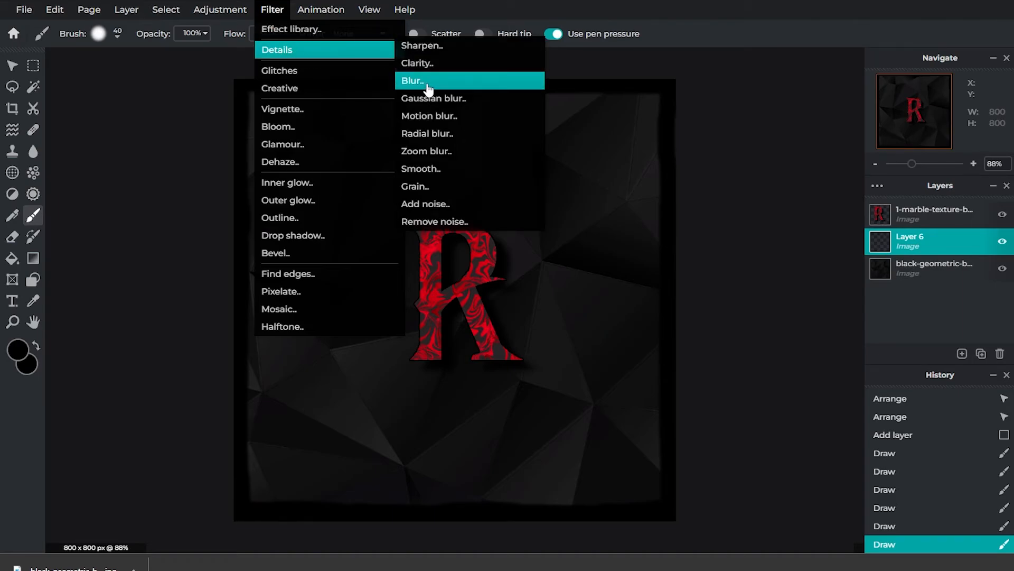
left_click(428, 84)
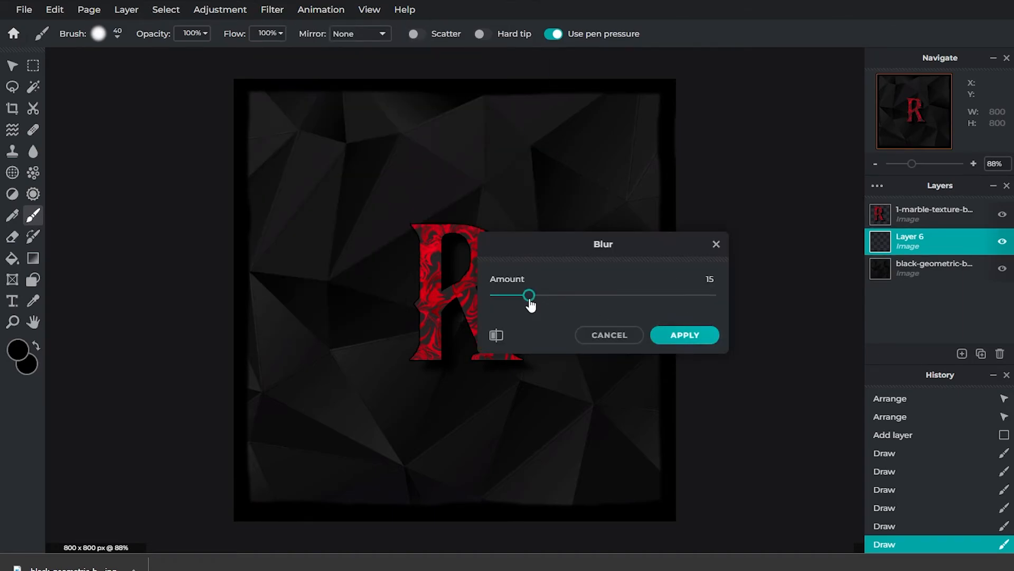
left_click_drag(530, 304, 639, 303)
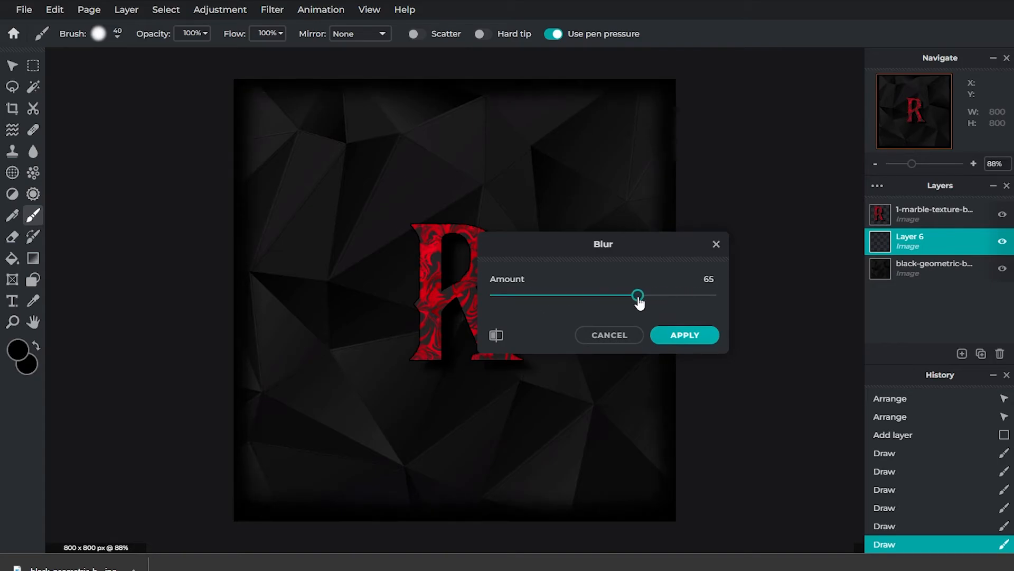
left_click(687, 338)
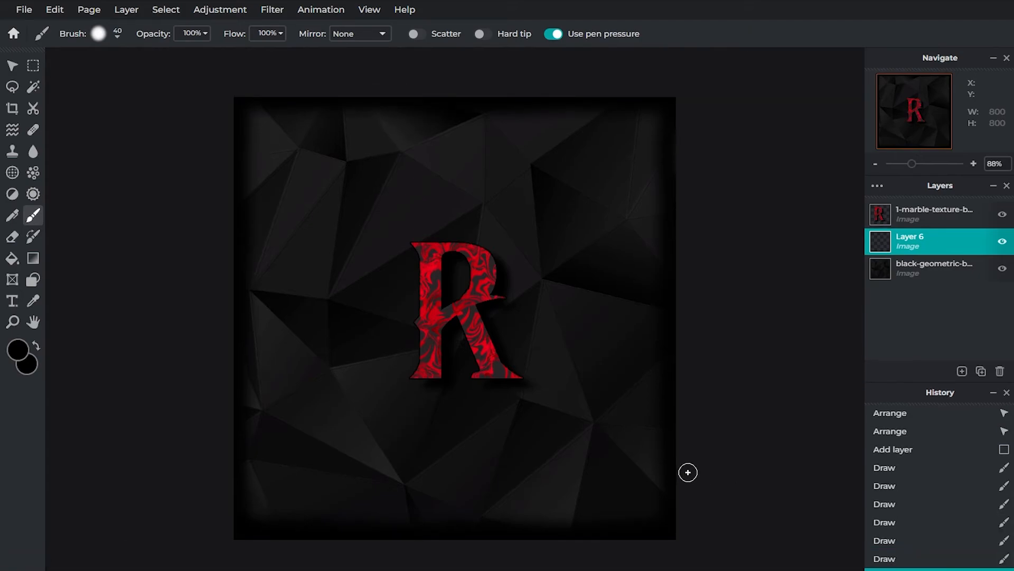
left_click(19, 13)
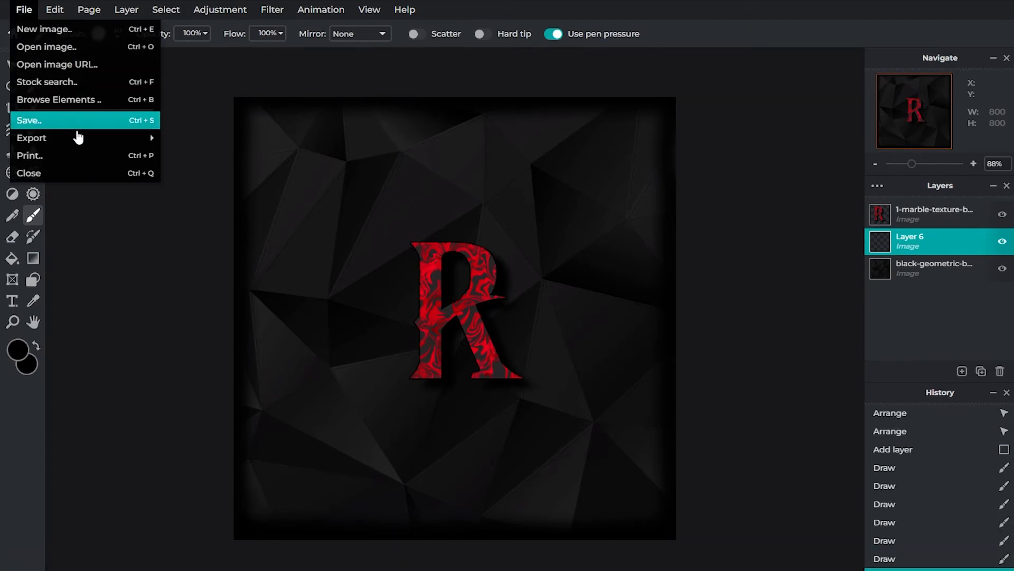
mouse_move(79, 137)
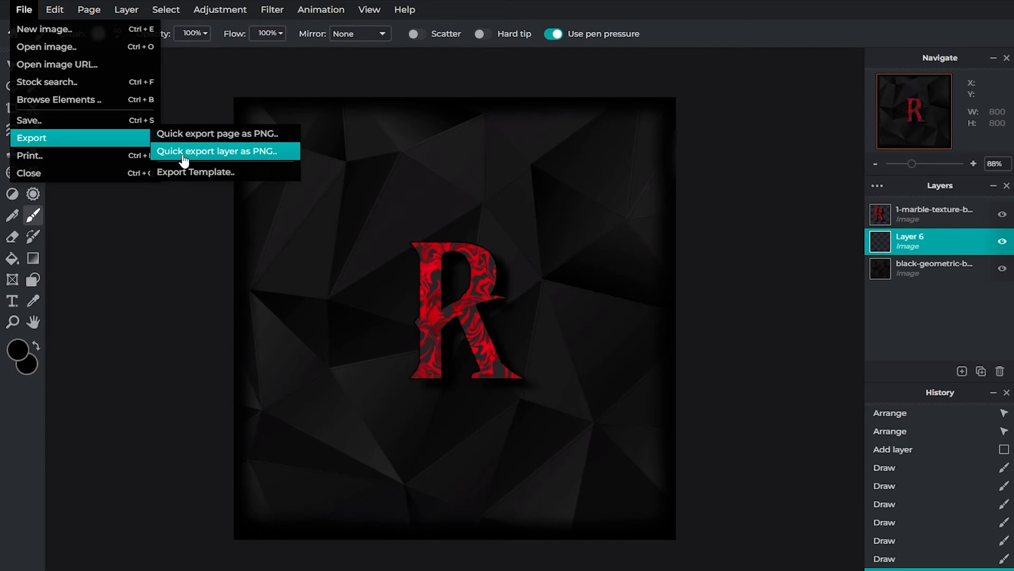
left_click(180, 181)
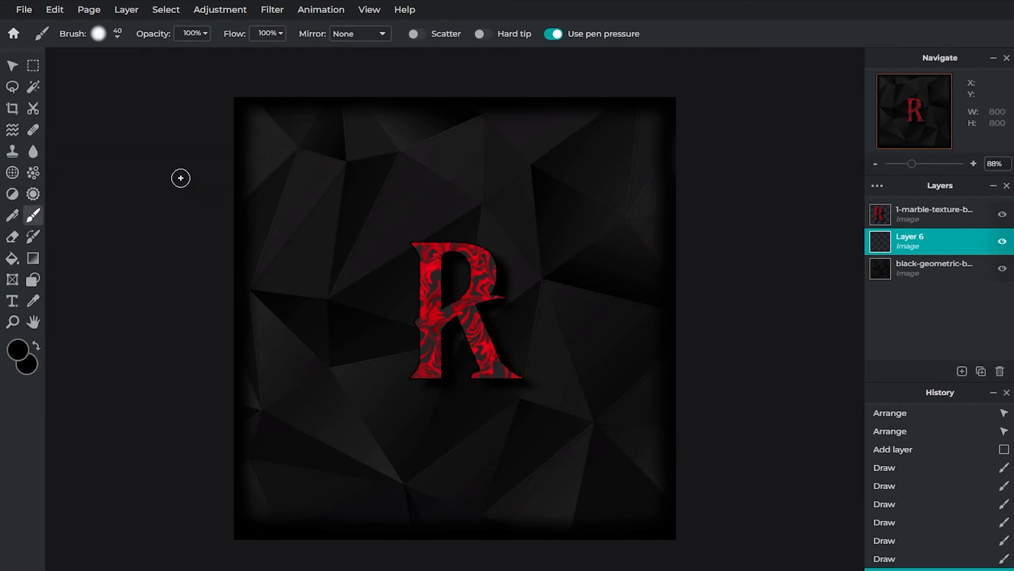
Step: Save the logo as an 800 × 800 px JPG at 100% quality, named Youtube Logo, in the Pictures > Camera Roll folder
left_click(21, 16)
left_click(23, 11)
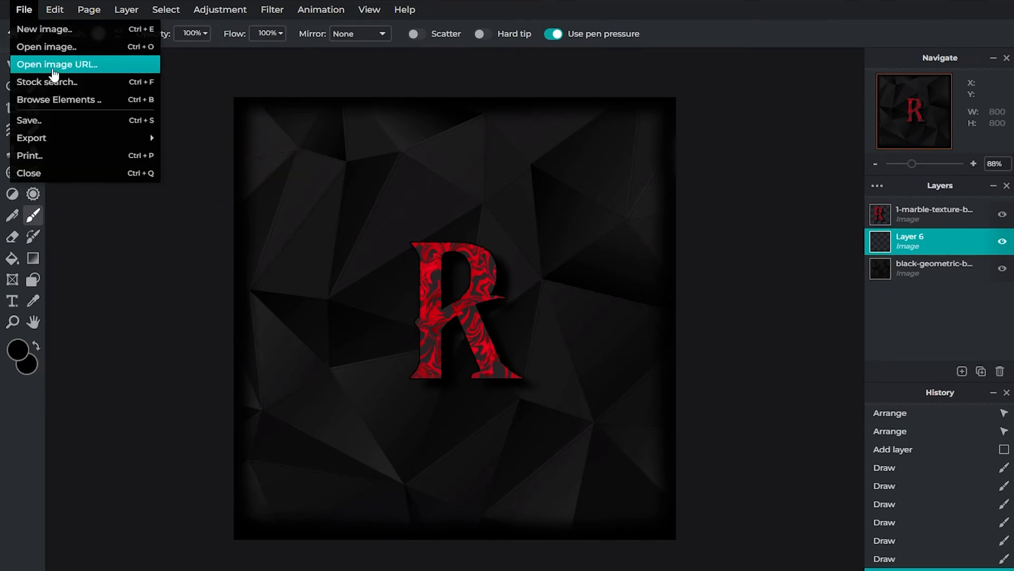
left_click(58, 122)
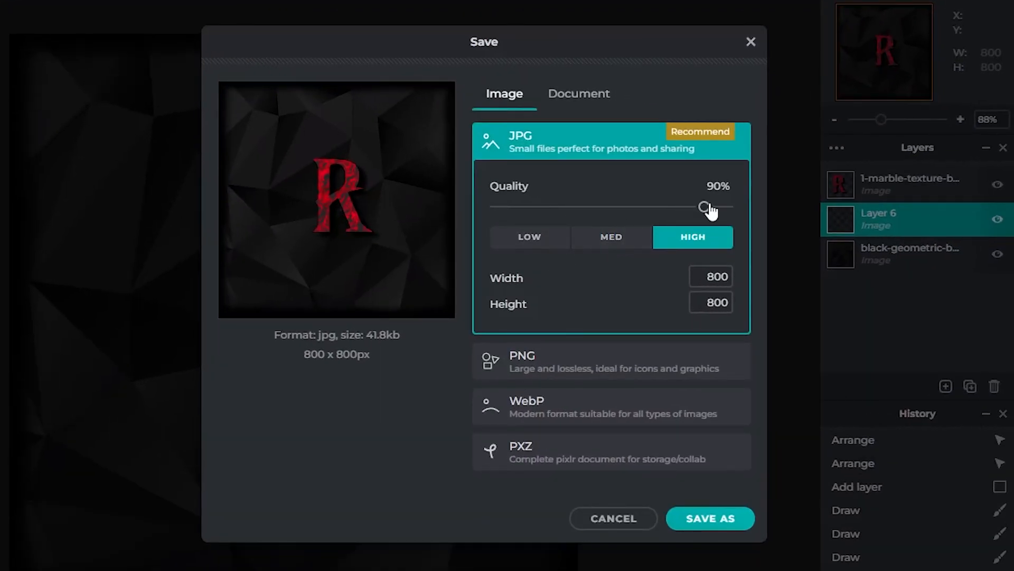
left_click_drag(705, 207, 760, 211)
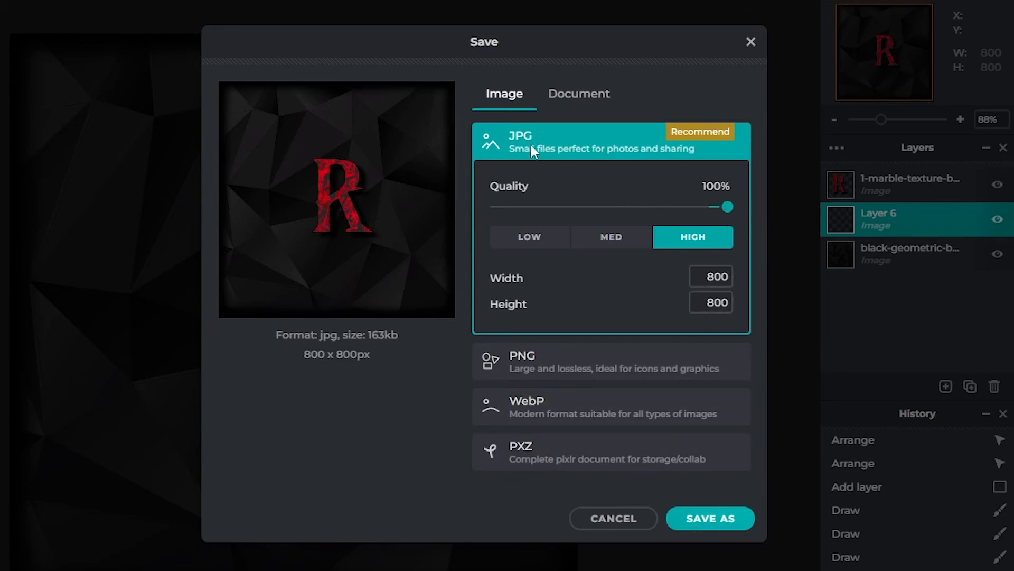
left_click(683, 516)
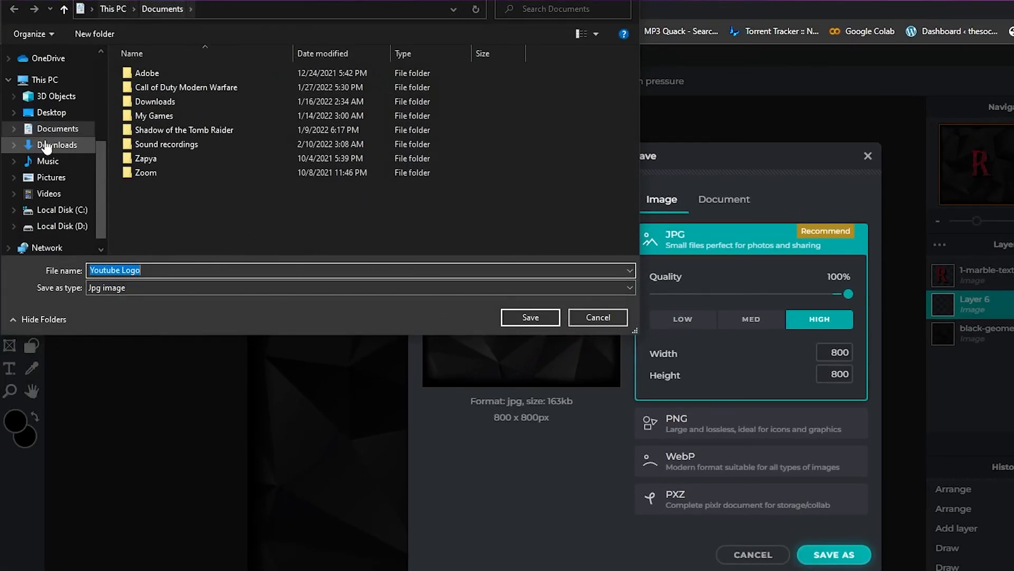
left_click(51, 177)
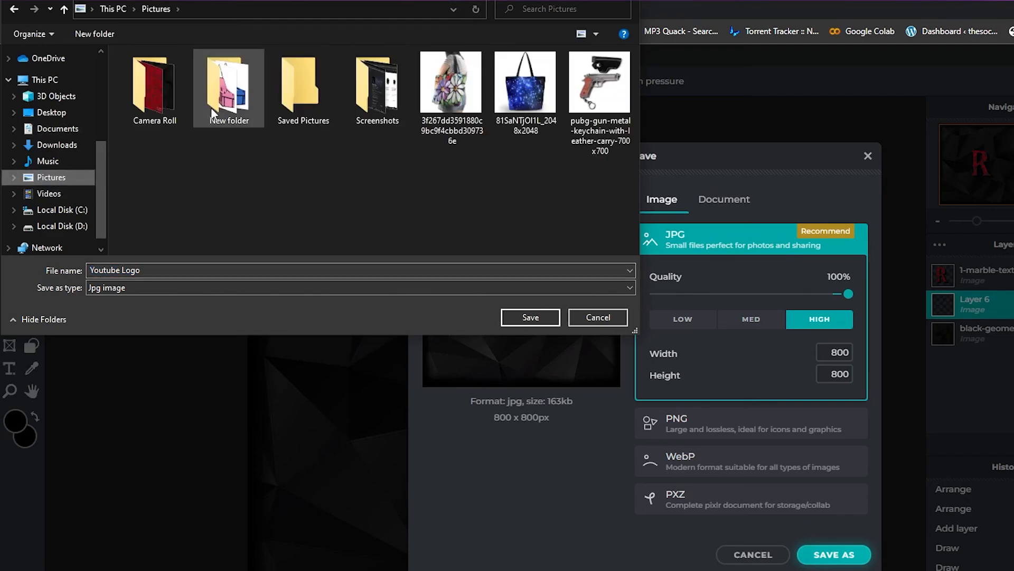
double_click(171, 90)
left_click(530, 317)
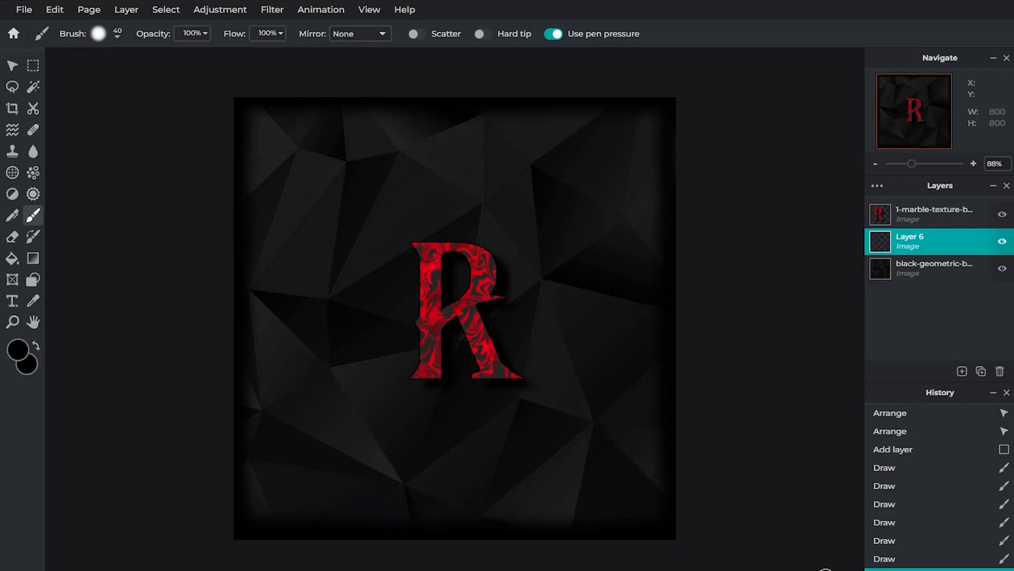
Step: Open the saved Youtube Logo image from the Camera Roll folder with Photos, making Photos the default for .jpg files
double_click(681, 189)
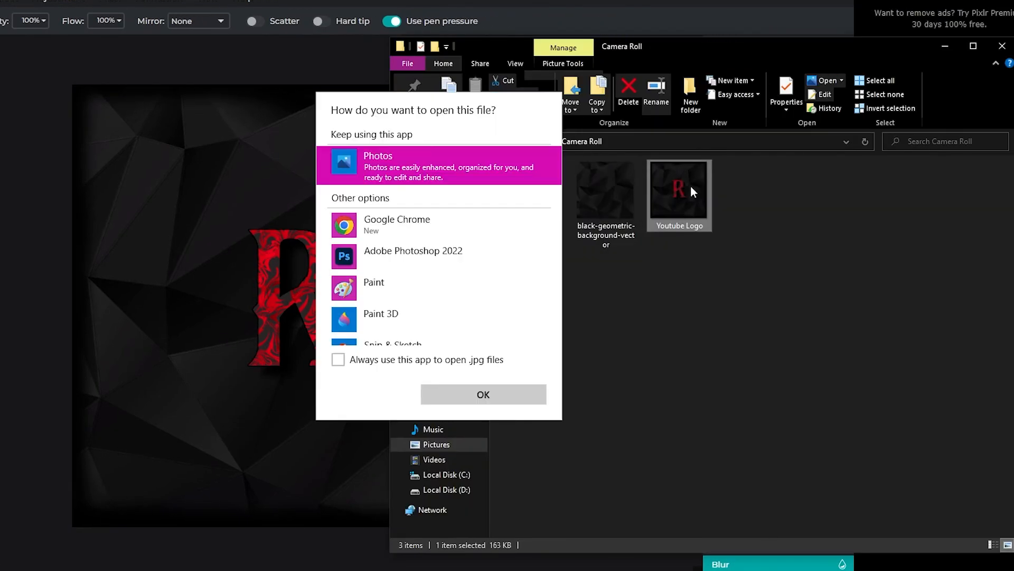
left_click(339, 360)
left_click(483, 394)
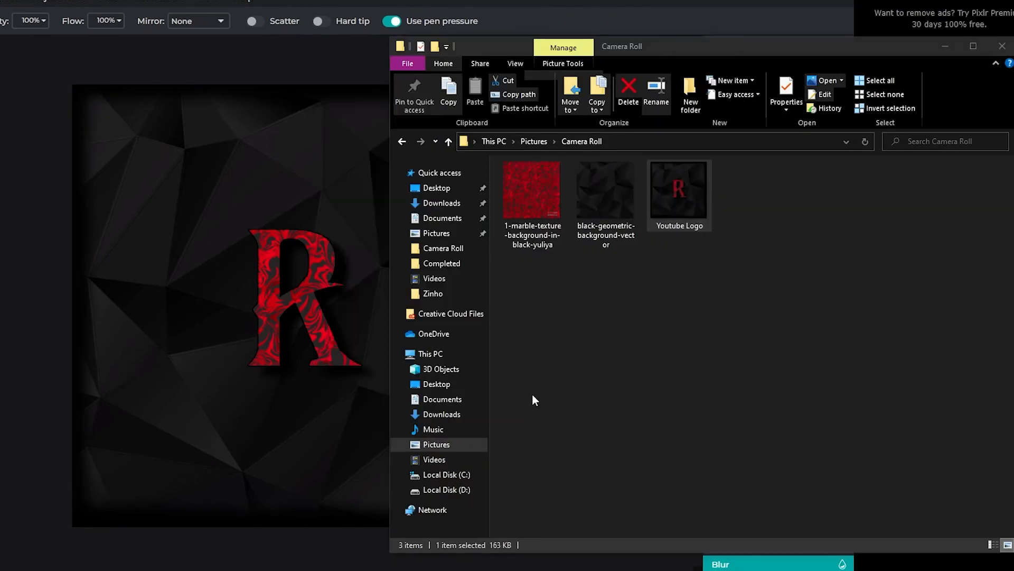